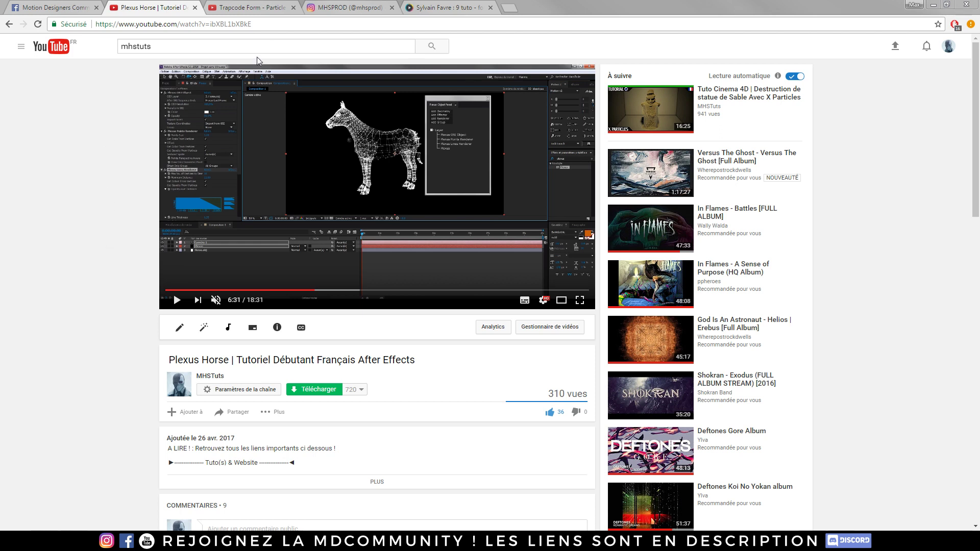
Play and scrub the Trapcode Form - Particle life clip, pausing on the glowing particle horse.
left_click(244, 8)
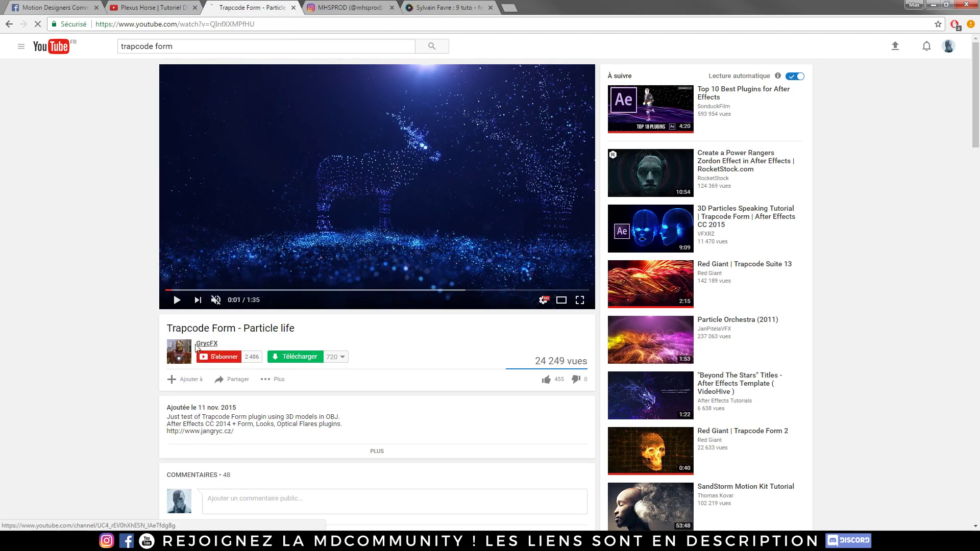
left_click(177, 299)
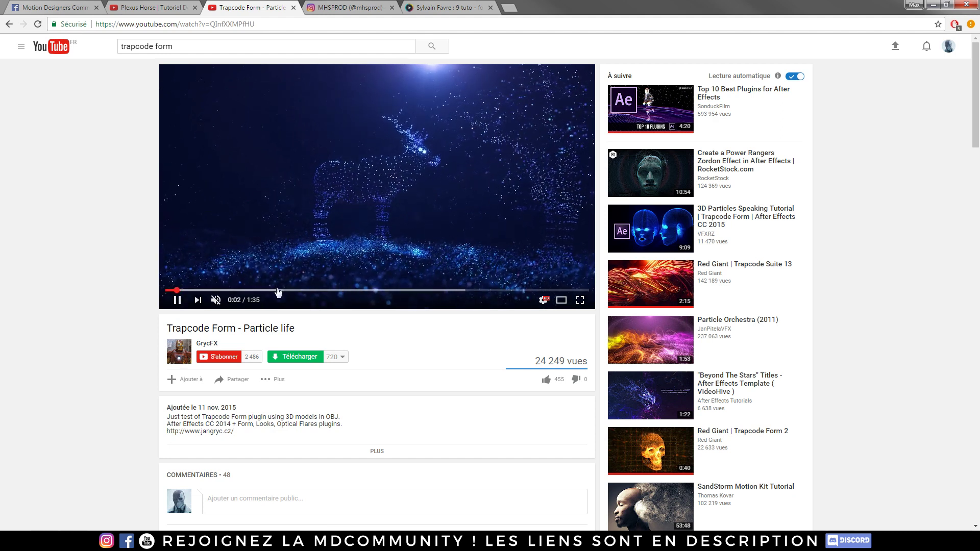
left_click(269, 290)
left_click(366, 278)
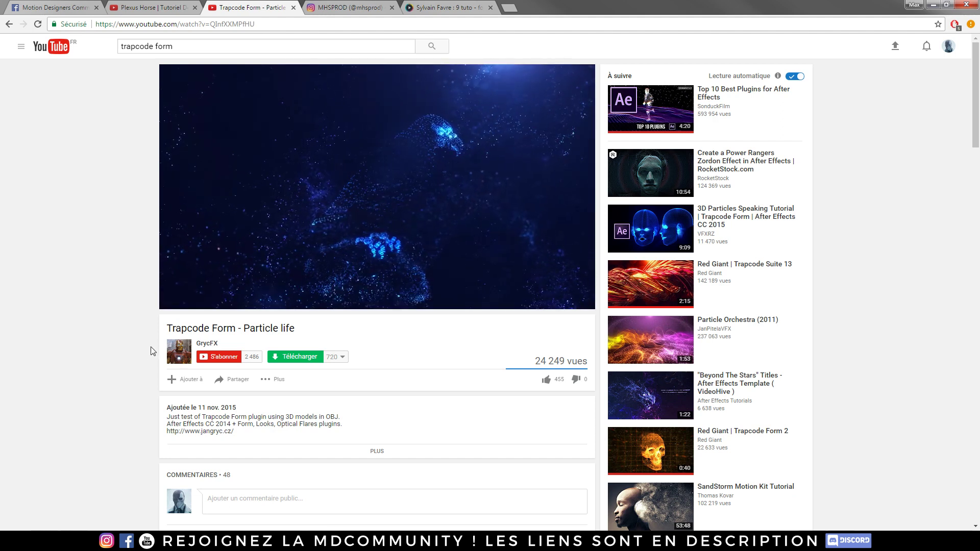
left_click(442, 136)
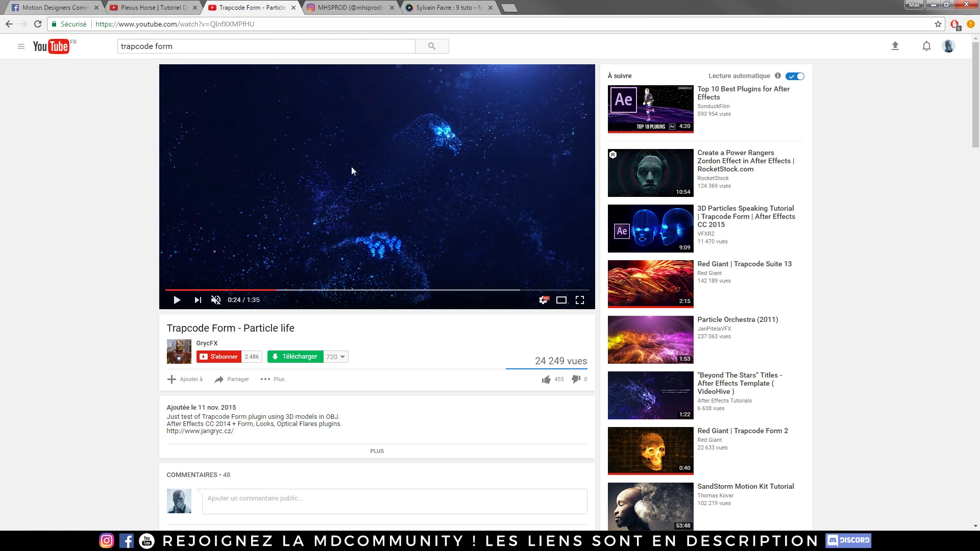
Visit the MHSTuts channel page, then switch to the Motion Designers Community Facebook group.
left_click(146, 9)
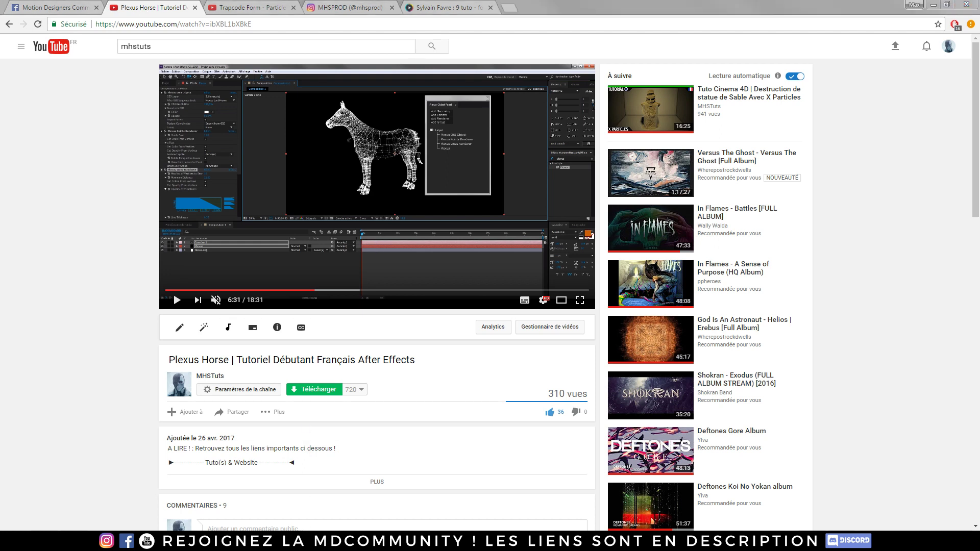
left_click(102, 291)
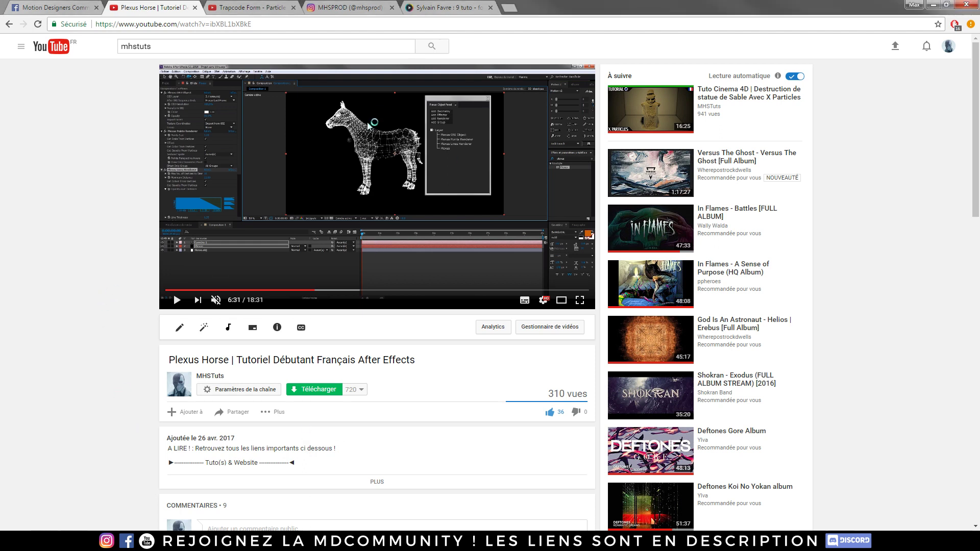
left_click(208, 379)
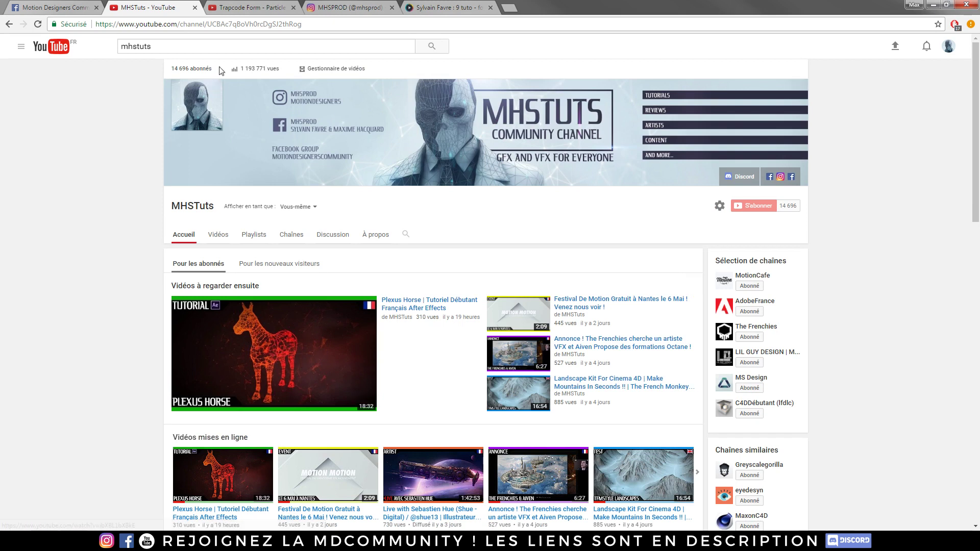
left_click(266, 9)
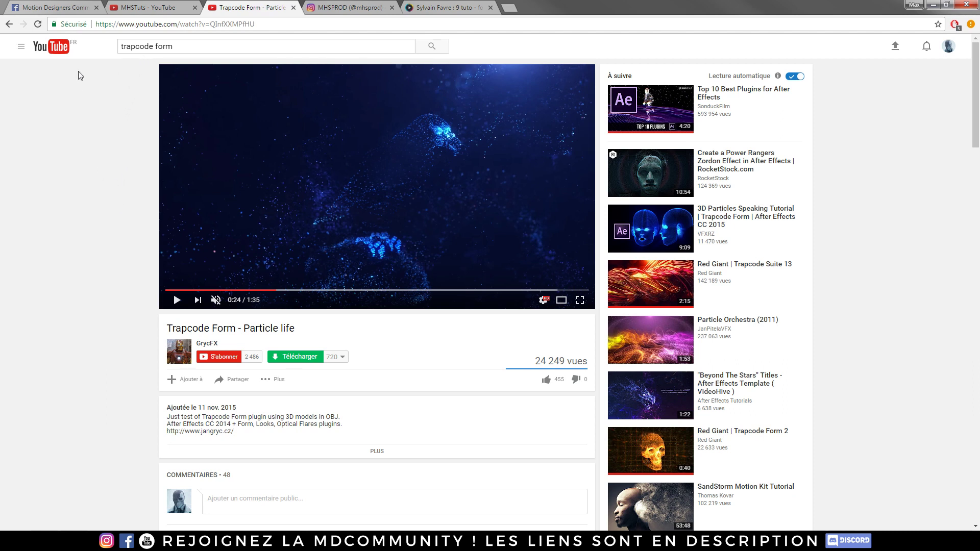
left_click(64, 7)
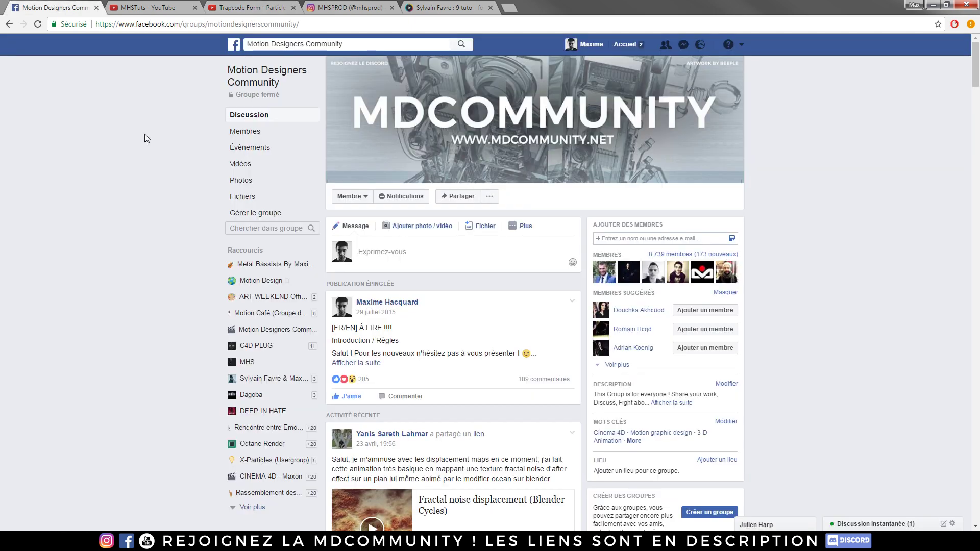
scroll(789, 171, "down", 3)
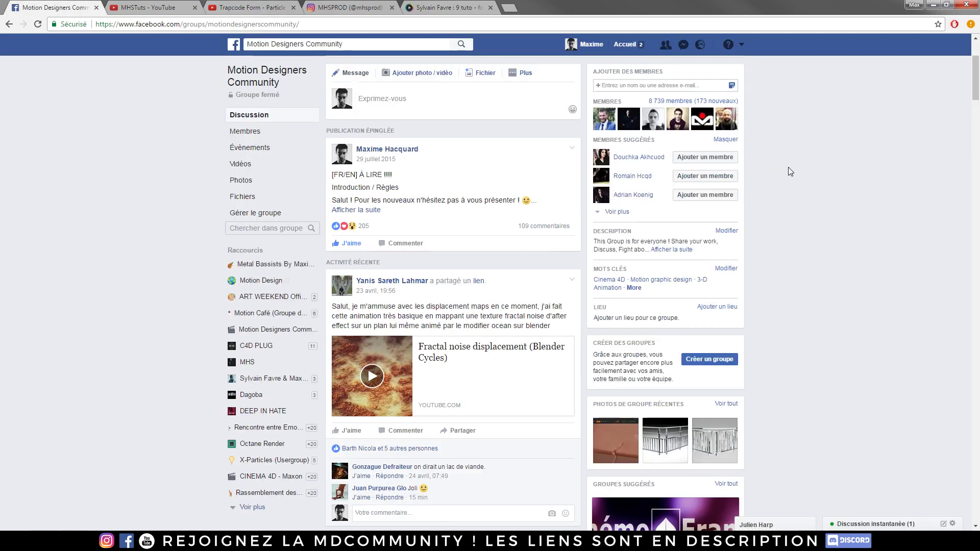
scroll(789, 169, "down", 4)
scroll(789, 169, "down", 2)
scroll(789, 169, "down", 3)
scroll(789, 169, "down", 3)
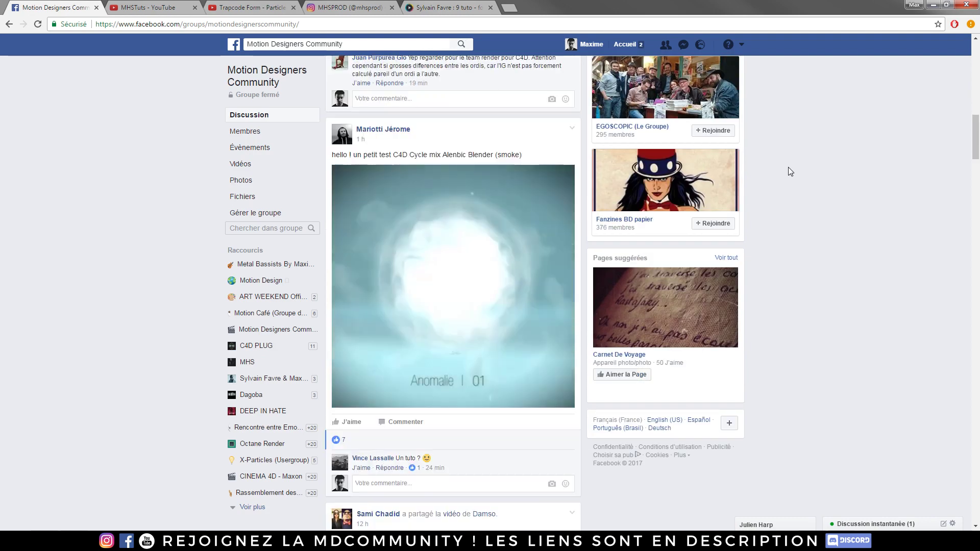
scroll(788, 167, "down", 5)
scroll(788, 167, "down", 5)
scroll(789, 167, "down", 6)
scroll(789, 168, "down", 5)
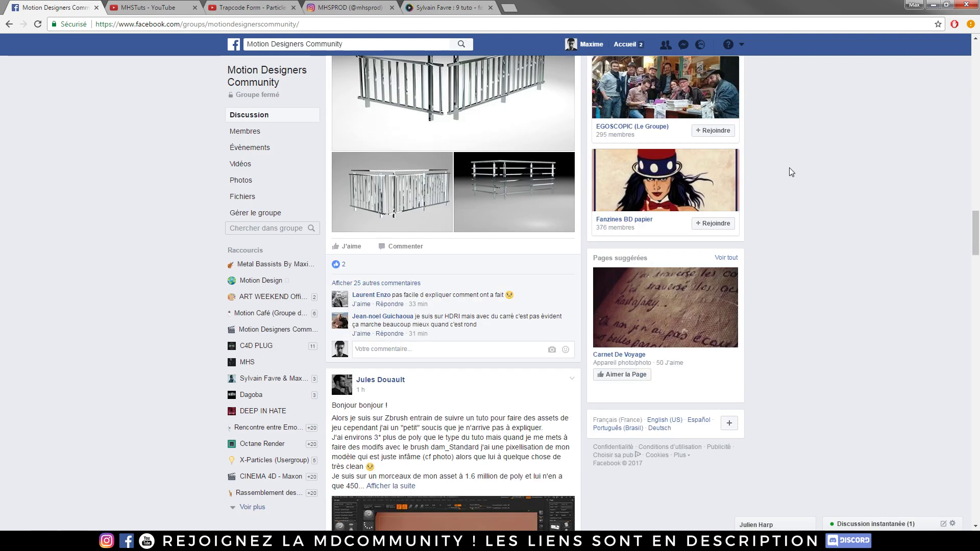
scroll(789, 168, "down", 5)
scroll(790, 167, "down", 5)
scroll(789, 167, "down", 5)
scroll(789, 168, "down", 3)
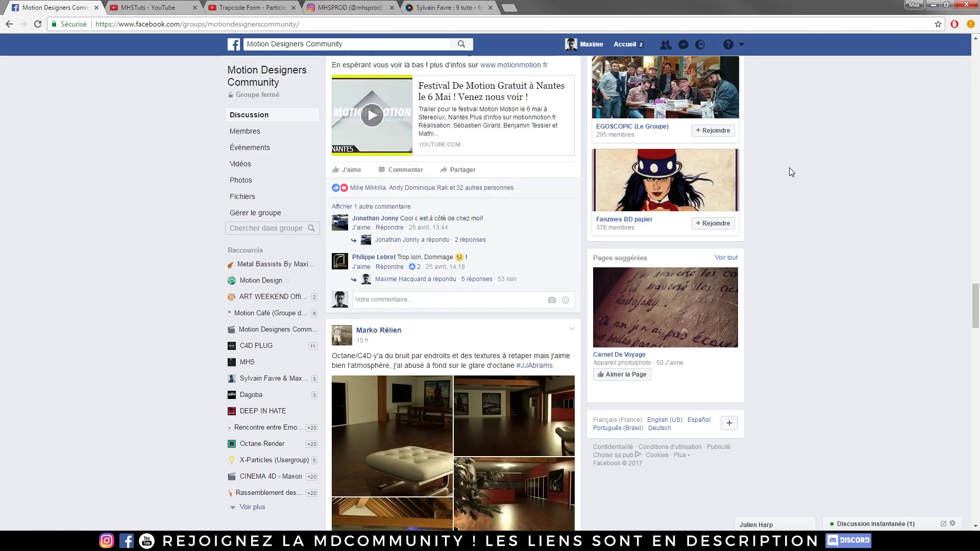
scroll(789, 167, "down", 4)
scroll(789, 167, "down", 4)
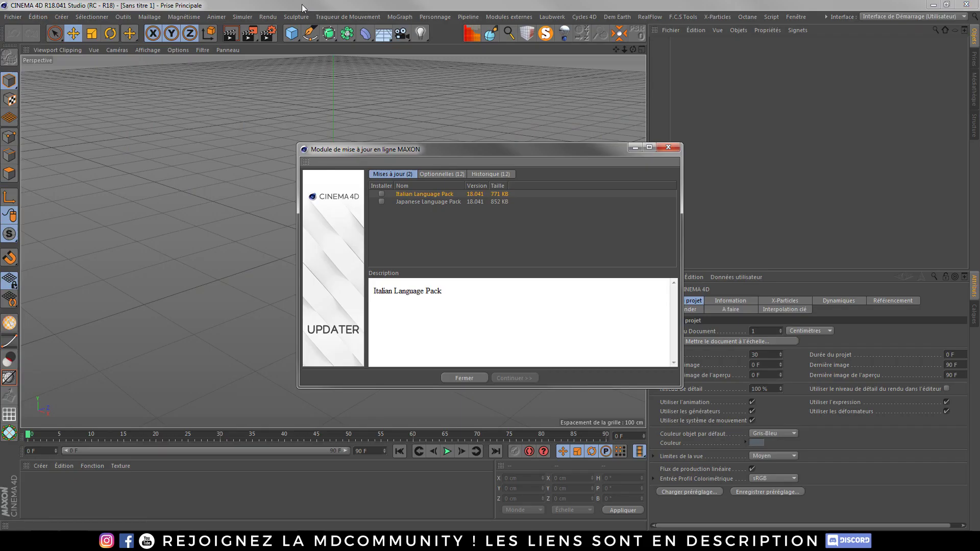
Close the MAXON updater and search the Médiathèque content library for base meshes.
left_click(668, 147)
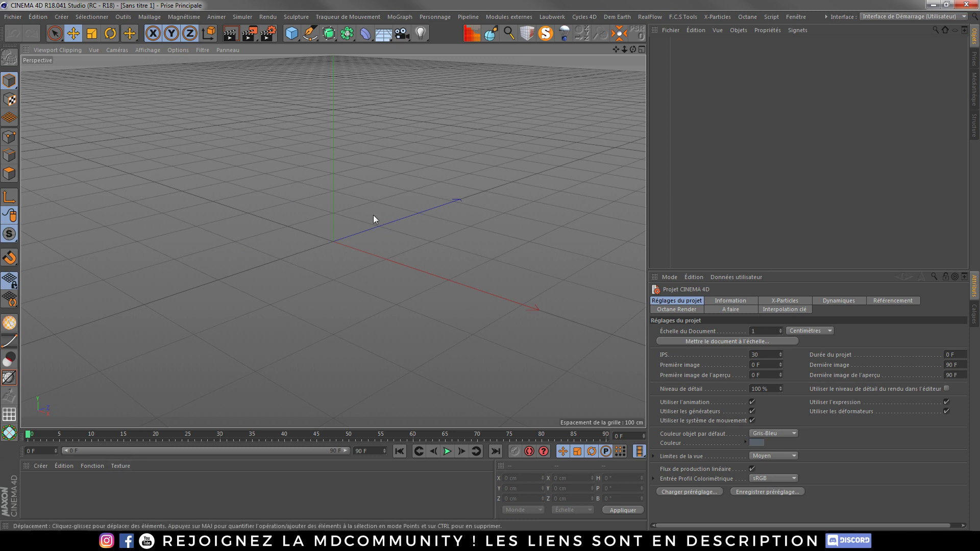
left_click(332, 246)
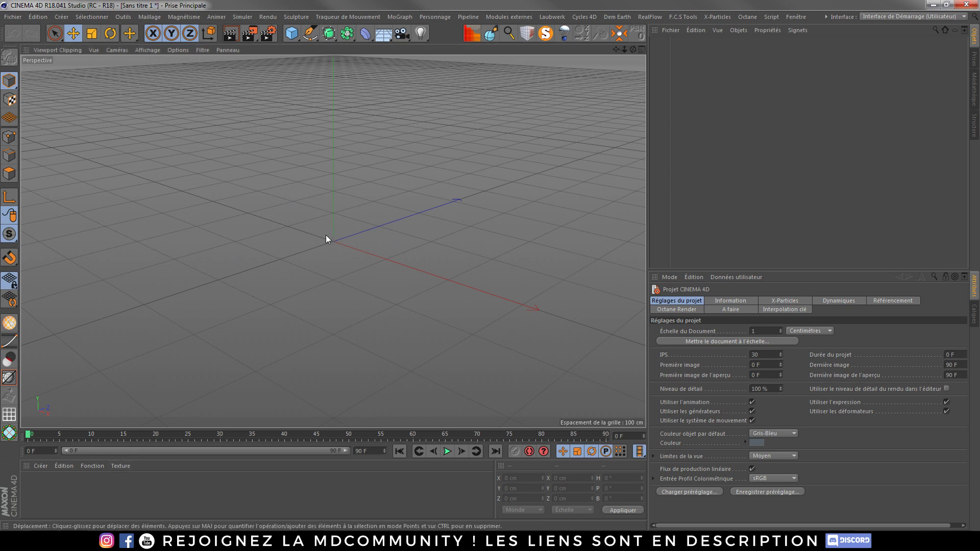
left_click(971, 90)
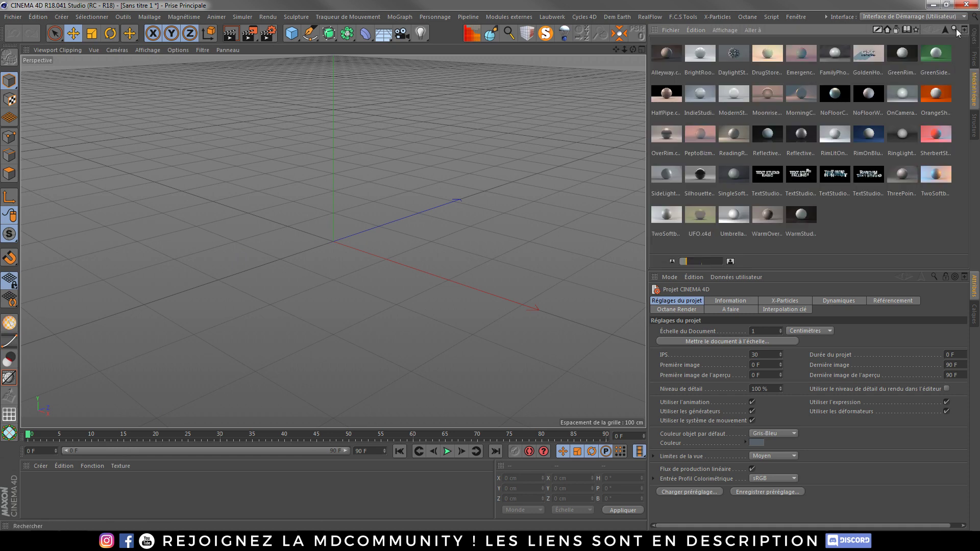
left_click(954, 28)
type("base")
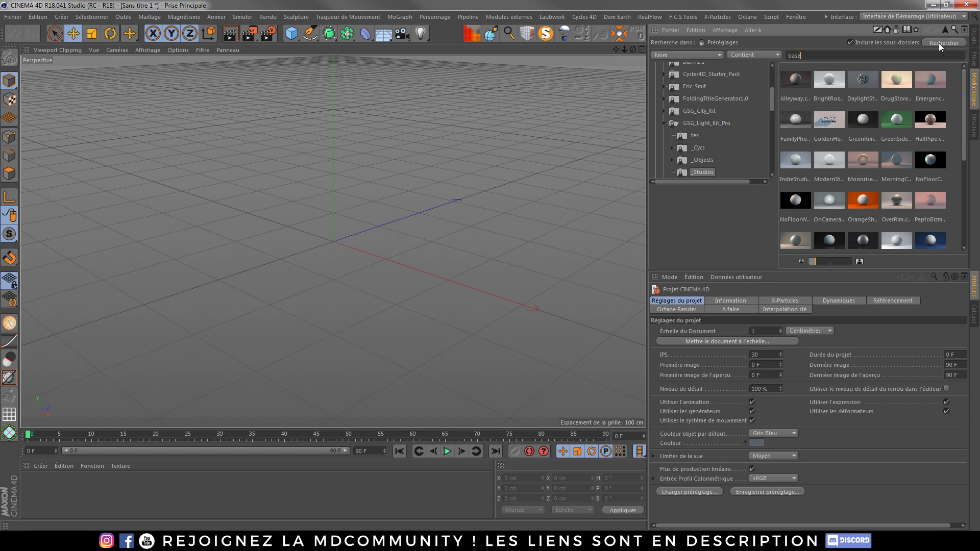
left_click(939, 43)
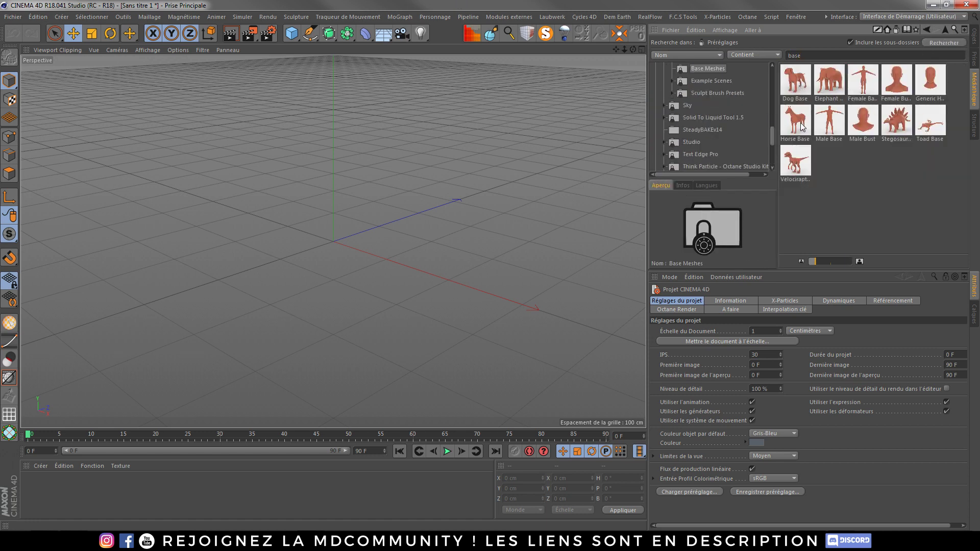
Load the Horse Base mesh and display it with Gouraud shading (lines).
double_click(795, 121)
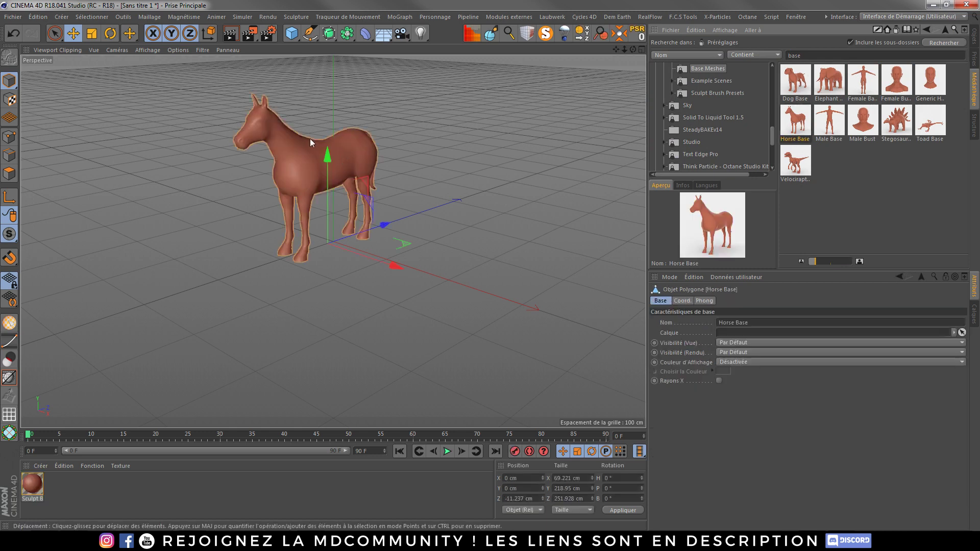
scroll(279, 164, "down", 1)
scroll(322, 181, "up", 3)
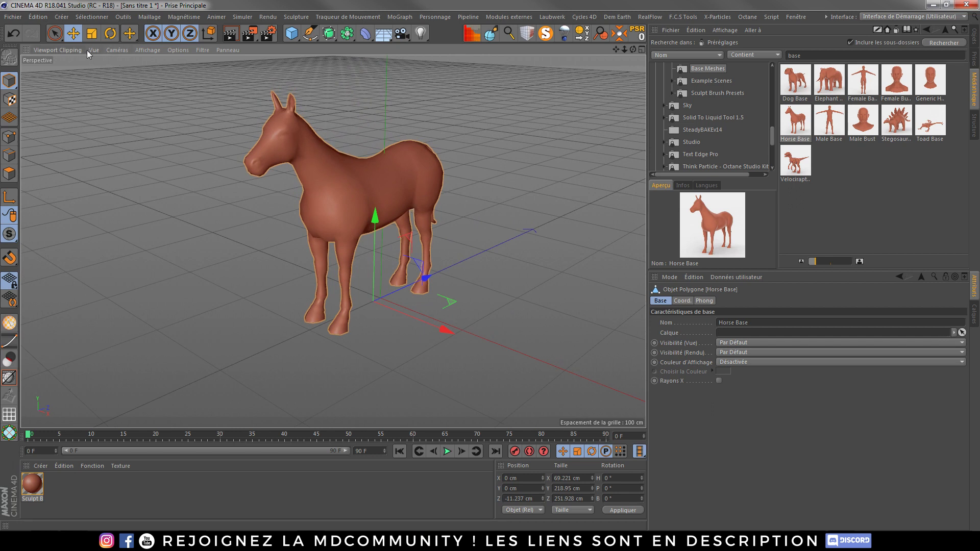
left_click(126, 49)
mouse_move(133, 66)
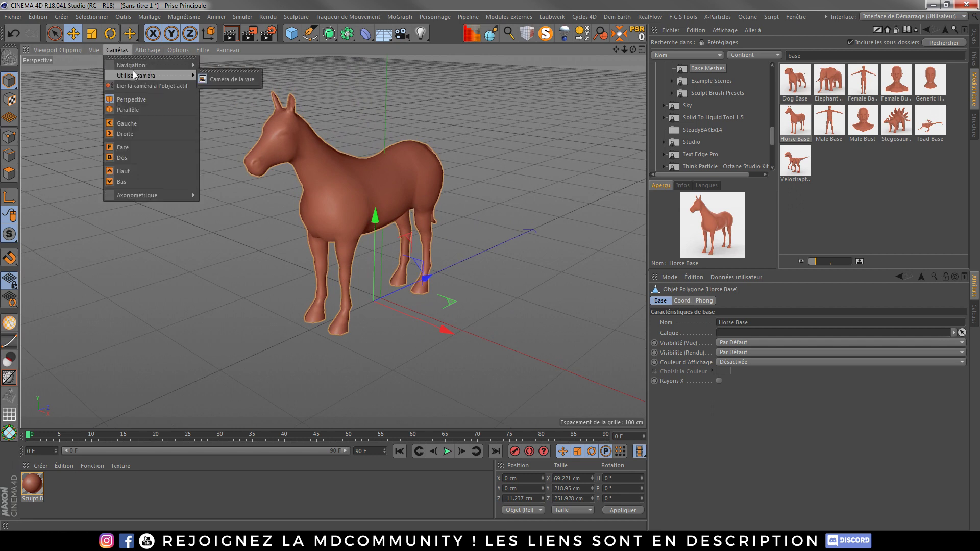
mouse_move(148, 50)
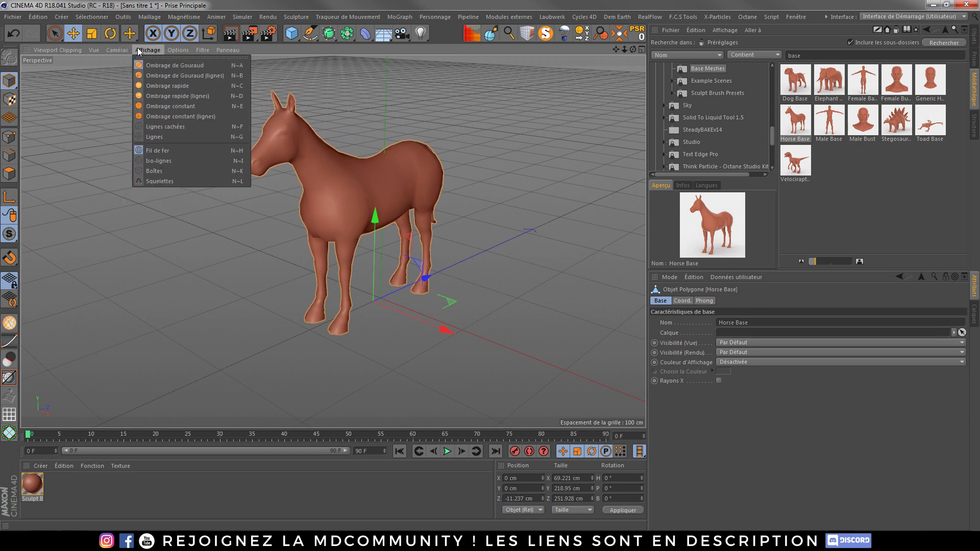
left_click(171, 76)
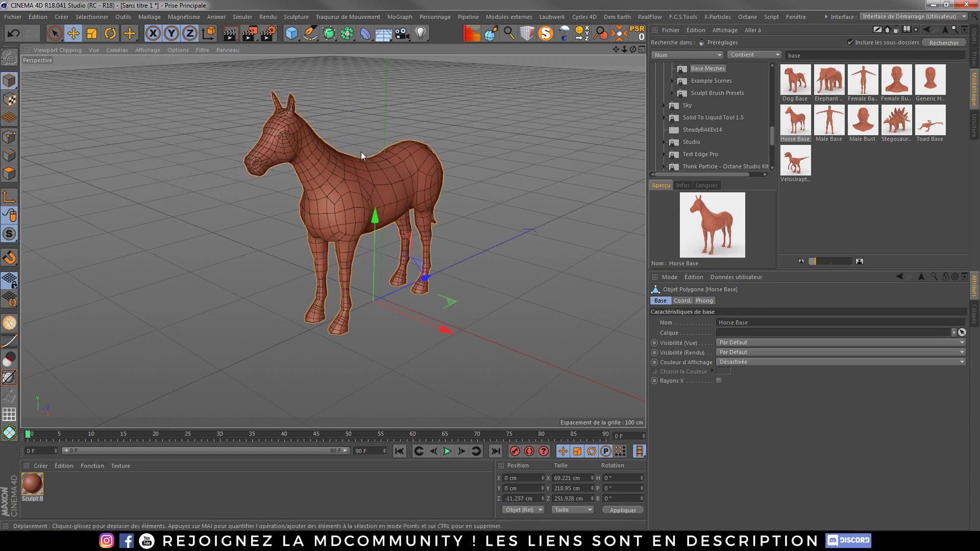
Switch to Points mode and orbit around the horse with the Objets list shown.
left_click(10, 137)
left_click_drag(328, 163, 305, 174, "alt")
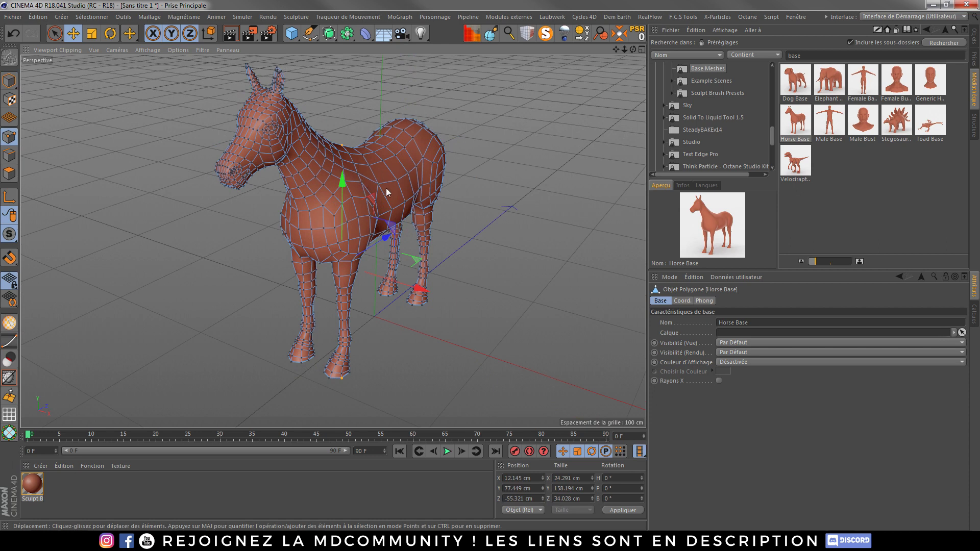
left_click(975, 40)
scroll(341, 265, "up", 2)
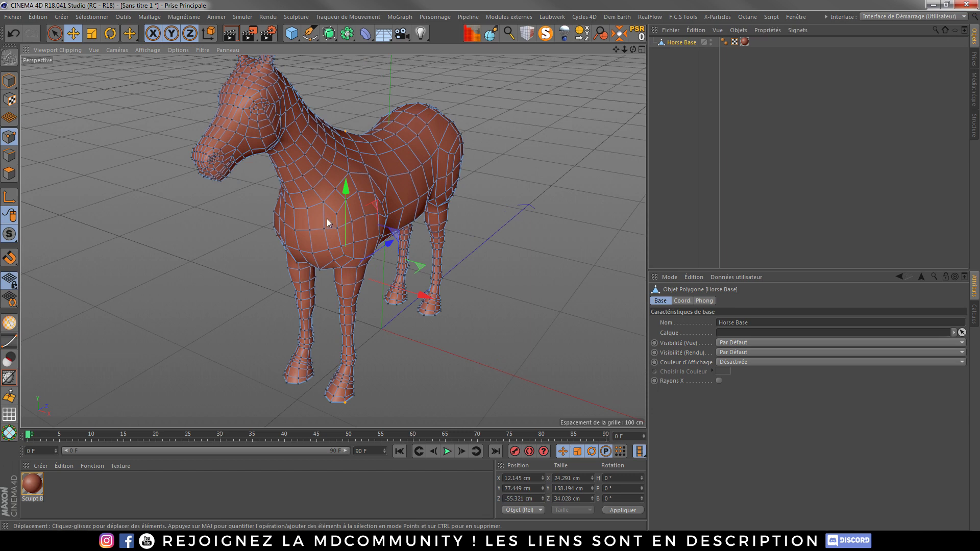
left_click_drag(330, 216, 326, 203, "alt")
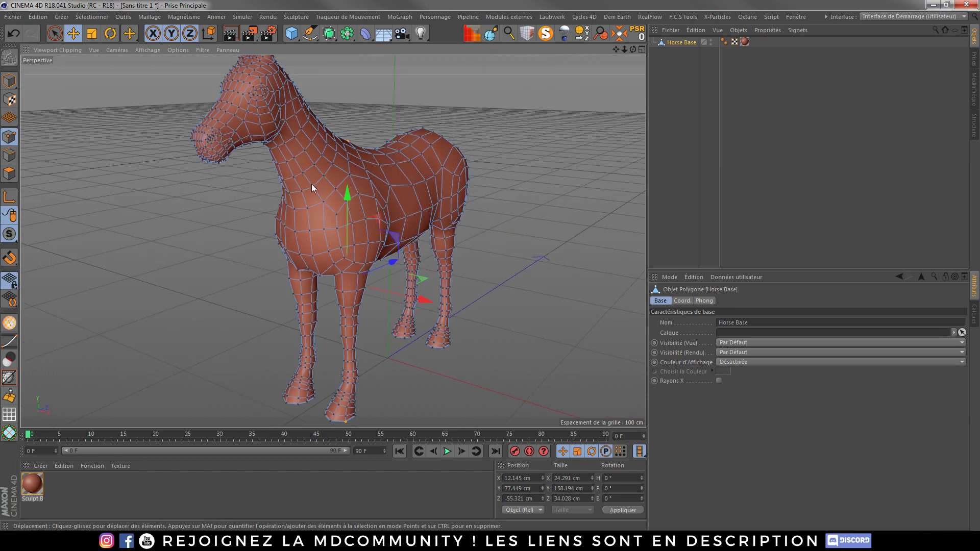
scroll(323, 176, "down", 2)
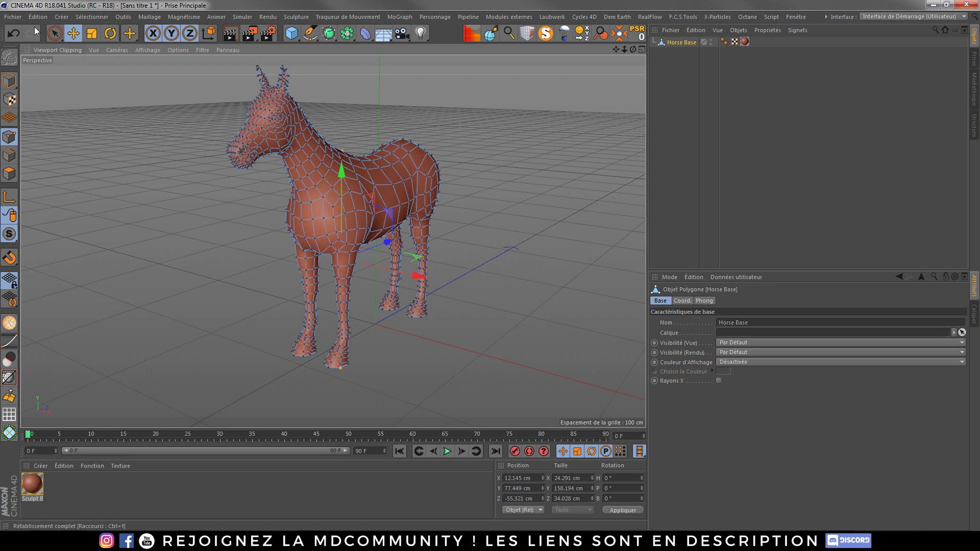
Export the model as Wavefront OBJ, overwriting Horse.obj, then quit Cinema 4D.
left_click(13, 17)
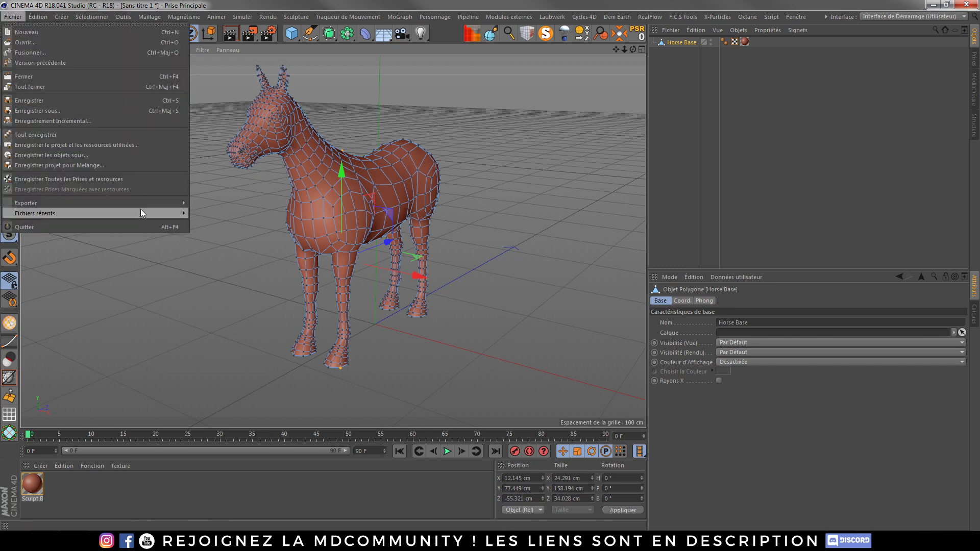
mouse_move(140, 200)
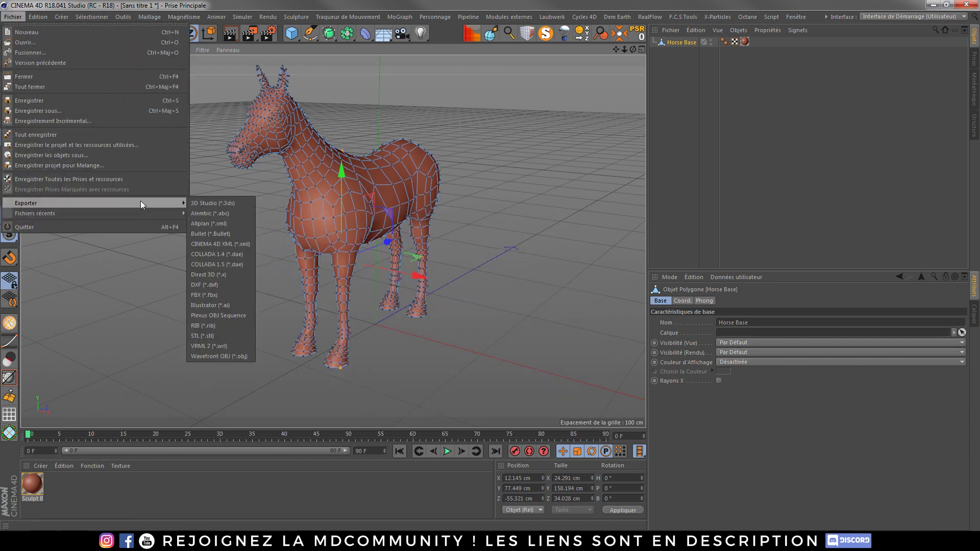
left_click(212, 356)
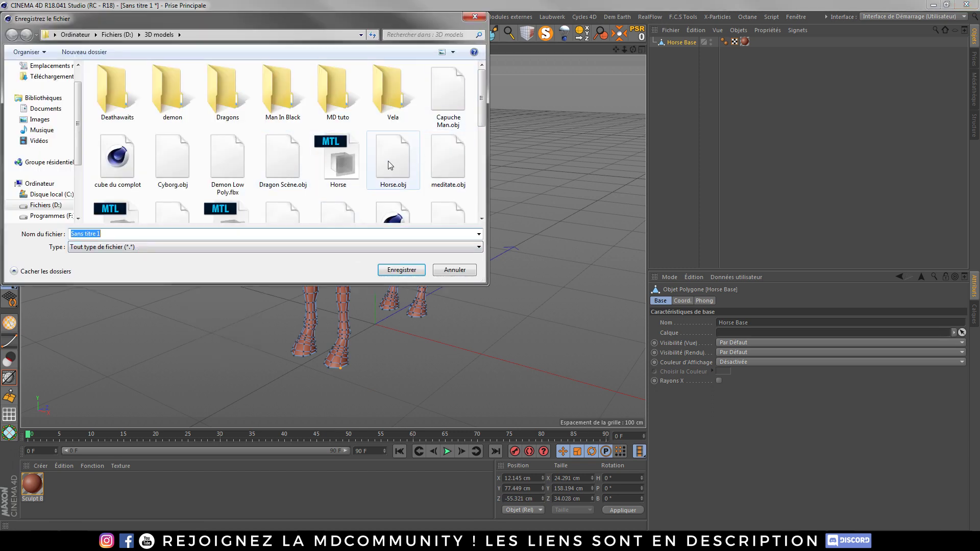
left_click(408, 164)
left_click(402, 270)
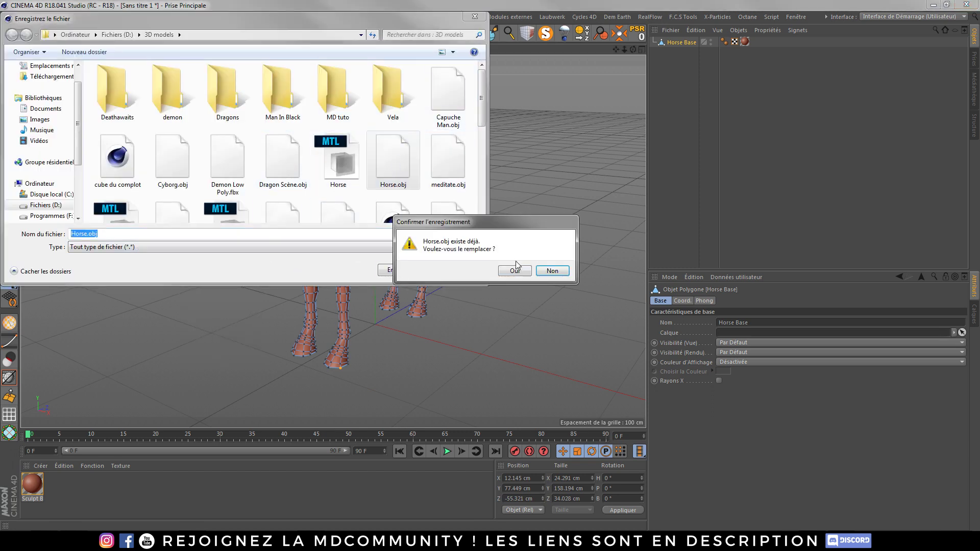
left_click(517, 271)
left_click_drag(470, 154, 344, 100)
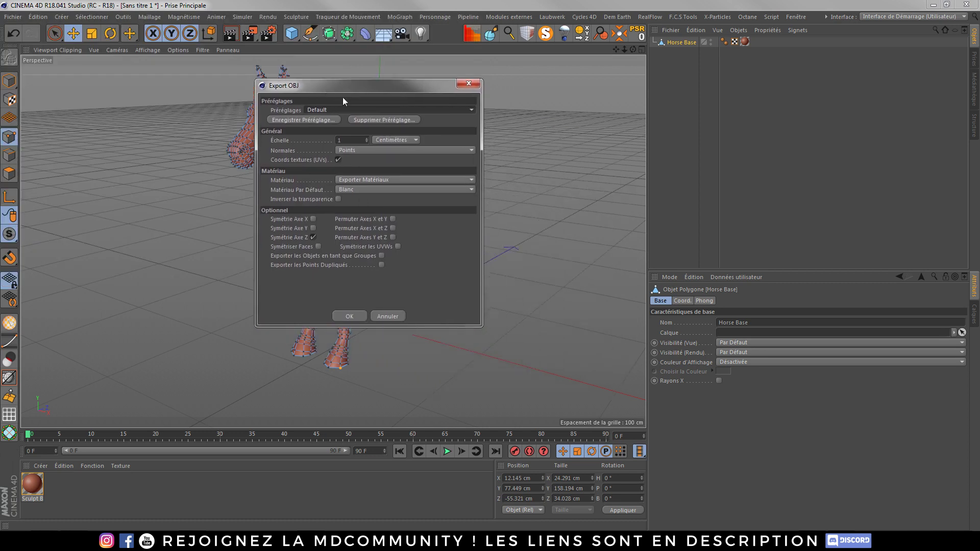
left_click(349, 317)
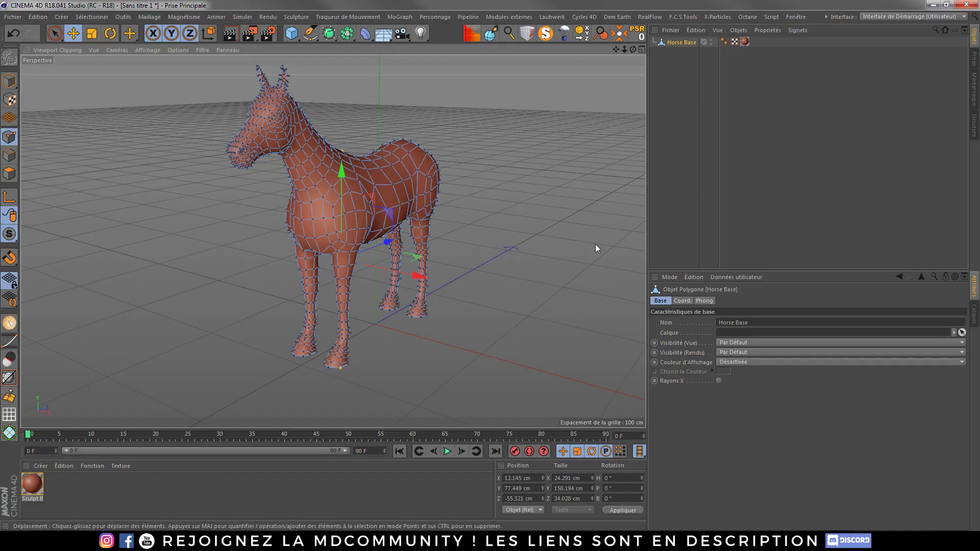
left_click(966, 5)
Discard the Cinema 4D scene, import Horse.obj and create Composition 1 at 16 bpc.
left_click(540, 307)
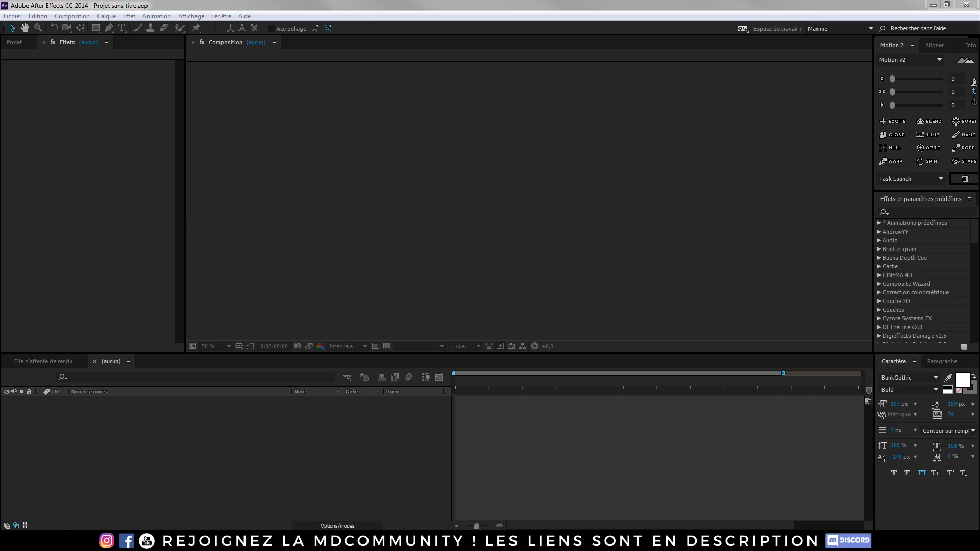
left_click_drag(18, 46, 77, 190)
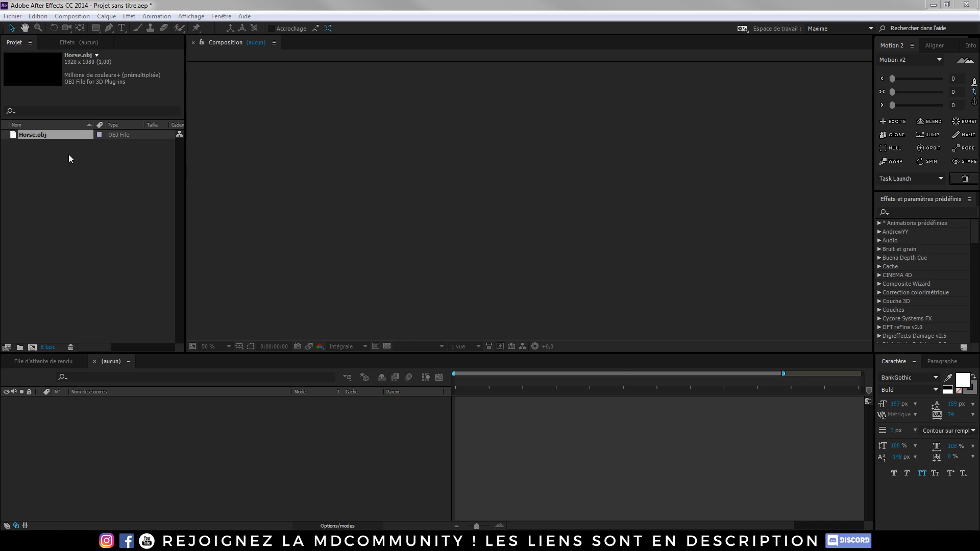
left_click(352, 195)
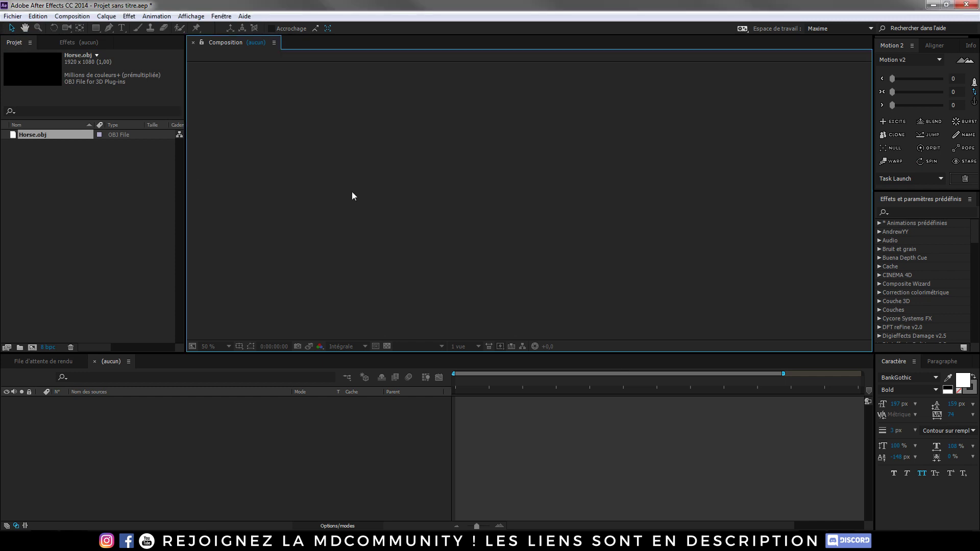
key("ctrl+n")
left_click(558, 338)
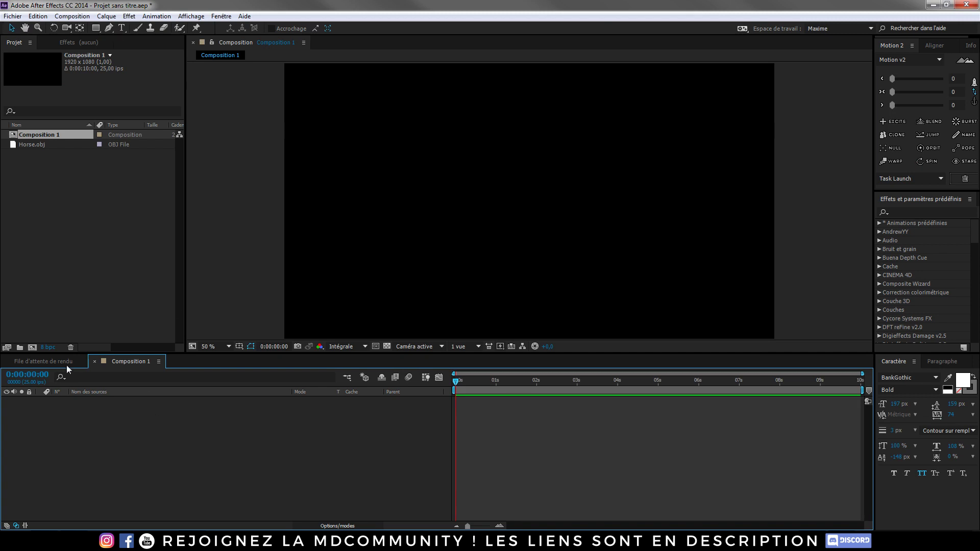
left_click(49, 347, "alt")
Add a black solid layer named Form.
key("ctrl+y")
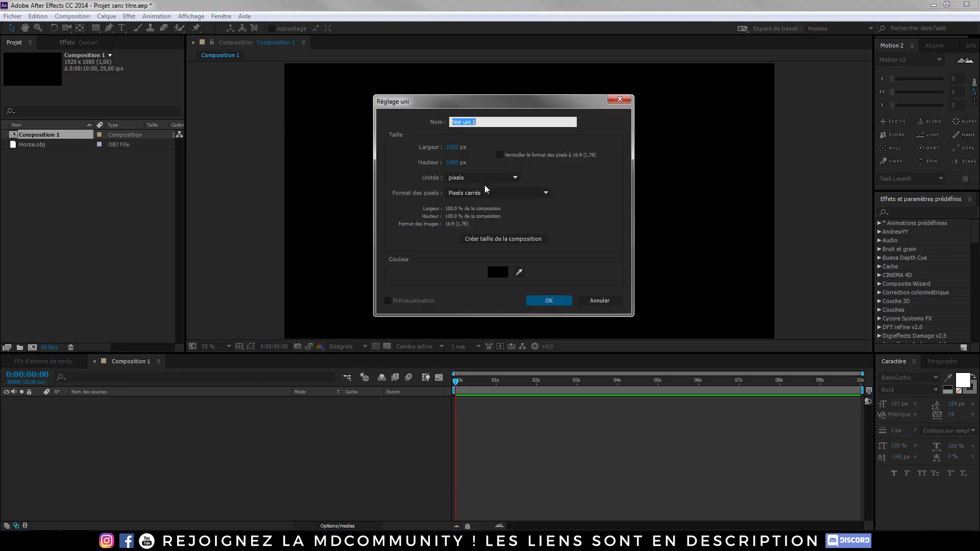
type("Form")
left_click(562, 300)
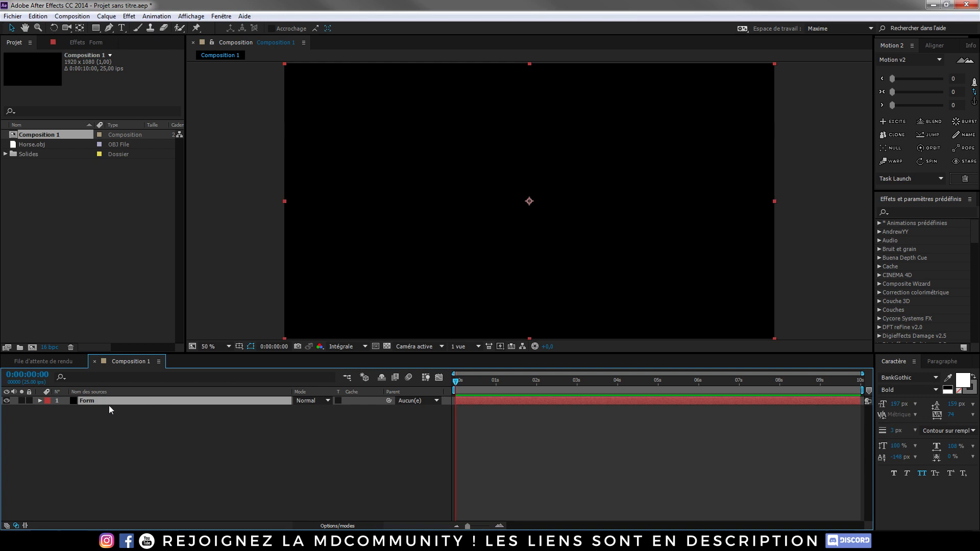
key("ctrl+space")
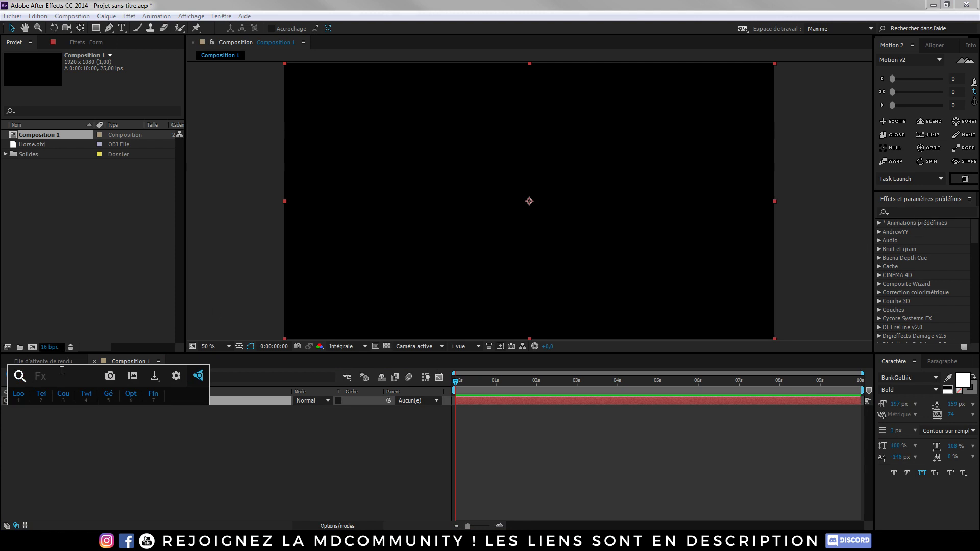
Apply the Form effect to the solid and add Horse.obj to the composition.
type("form")
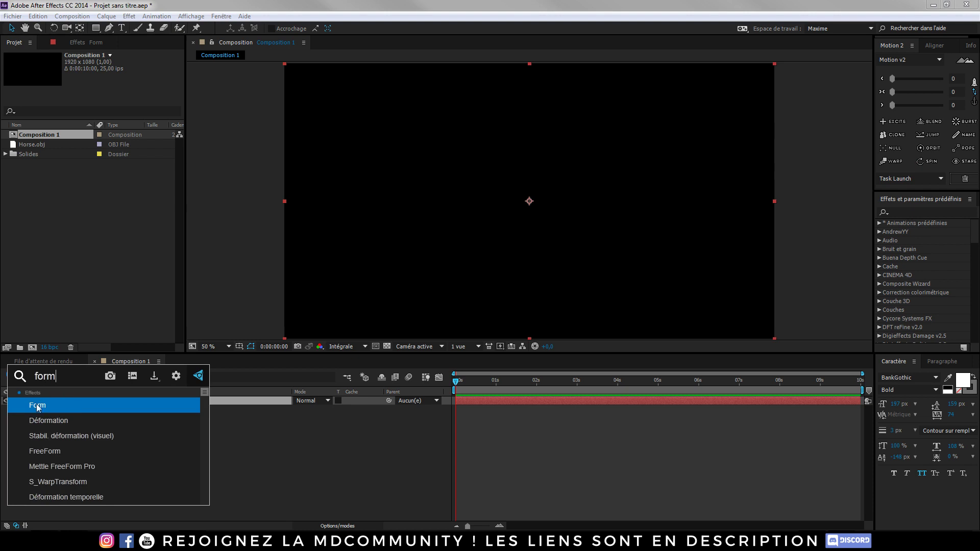
left_click(36, 406)
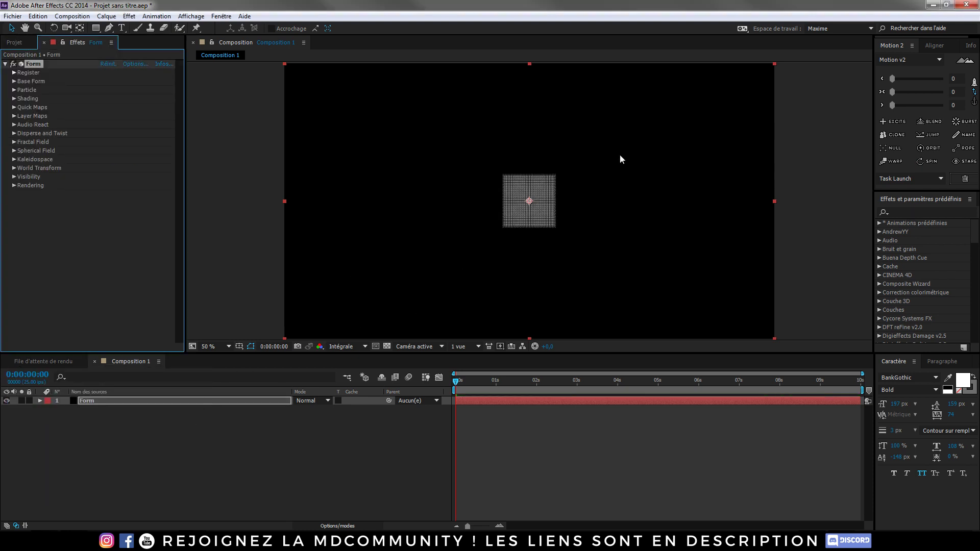
left_click(4, 44)
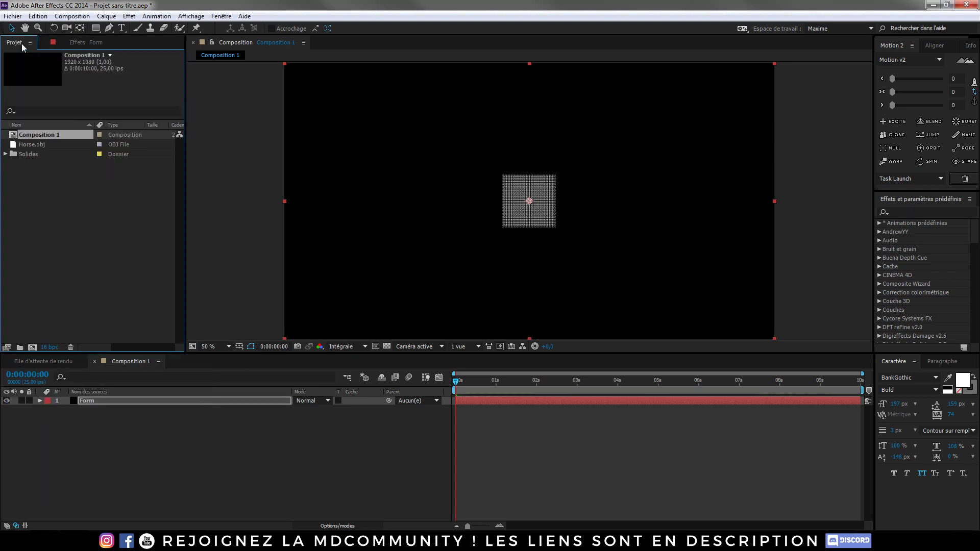
left_click(32, 148)
left_click(127, 433)
key("ctrl+slash")
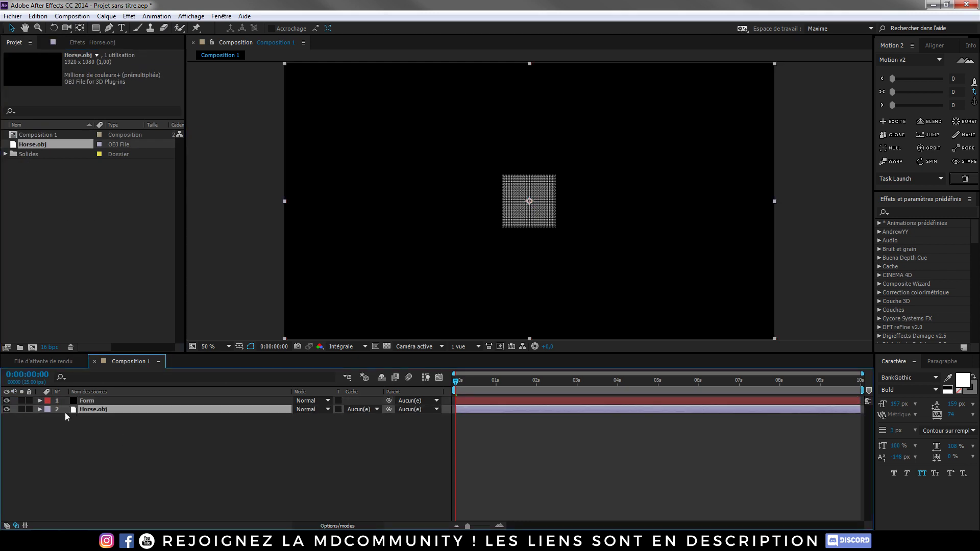
Set Form's Base Form to OBJ Model with Horse.obj as the 3D model.
left_click(87, 401)
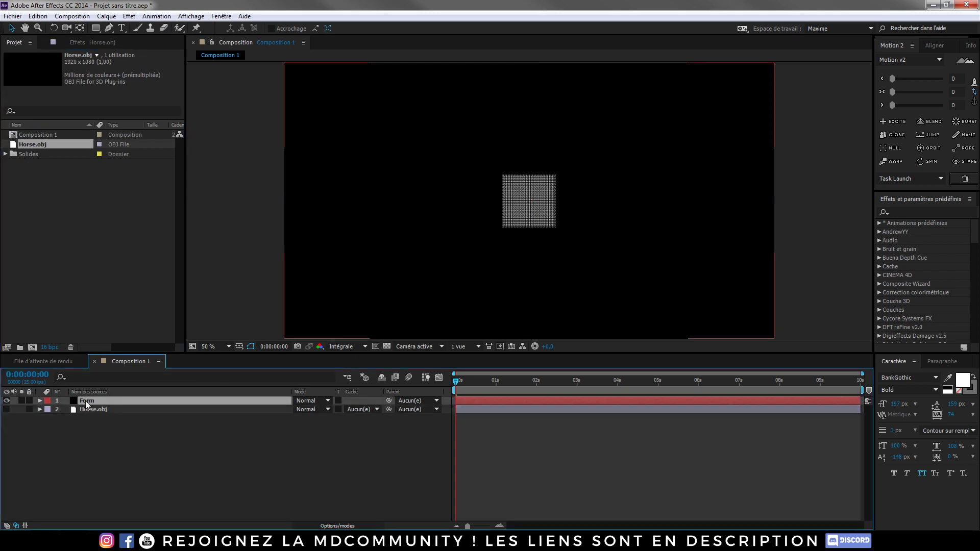
left_click(74, 43)
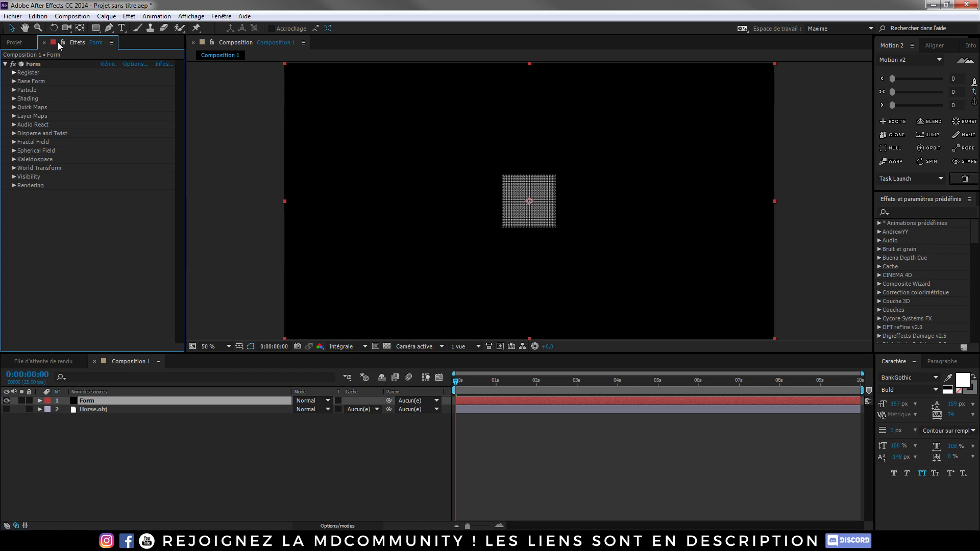
left_click(14, 81)
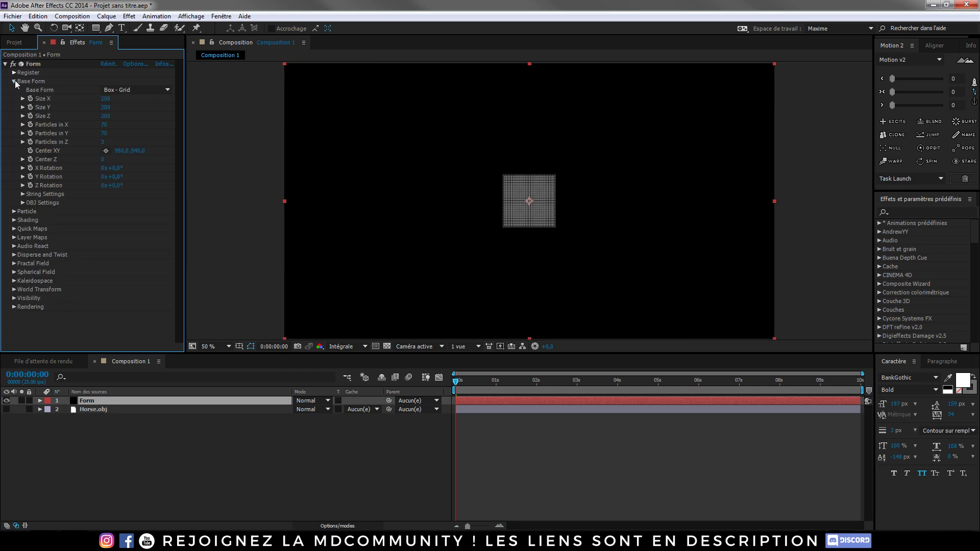
left_click(167, 90)
left_click(134, 135)
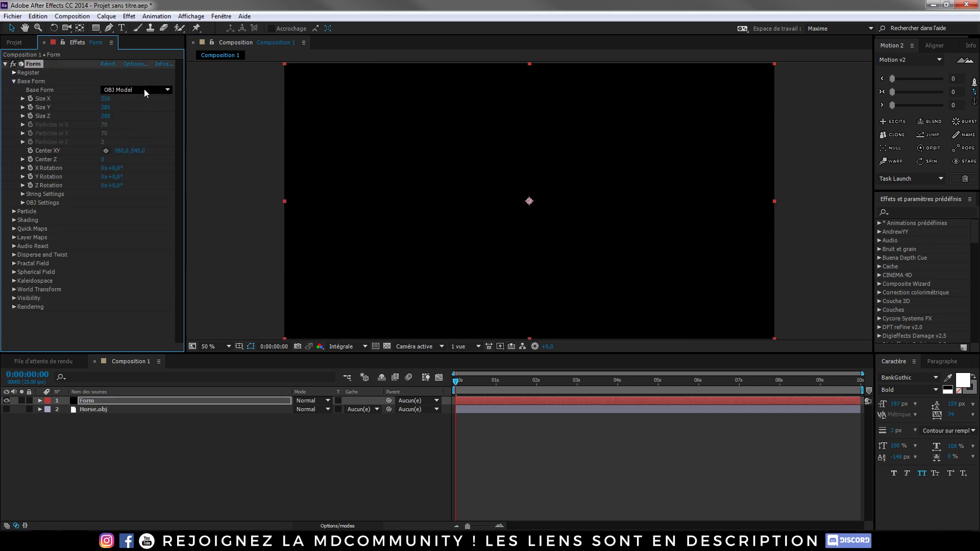
left_click(22, 203)
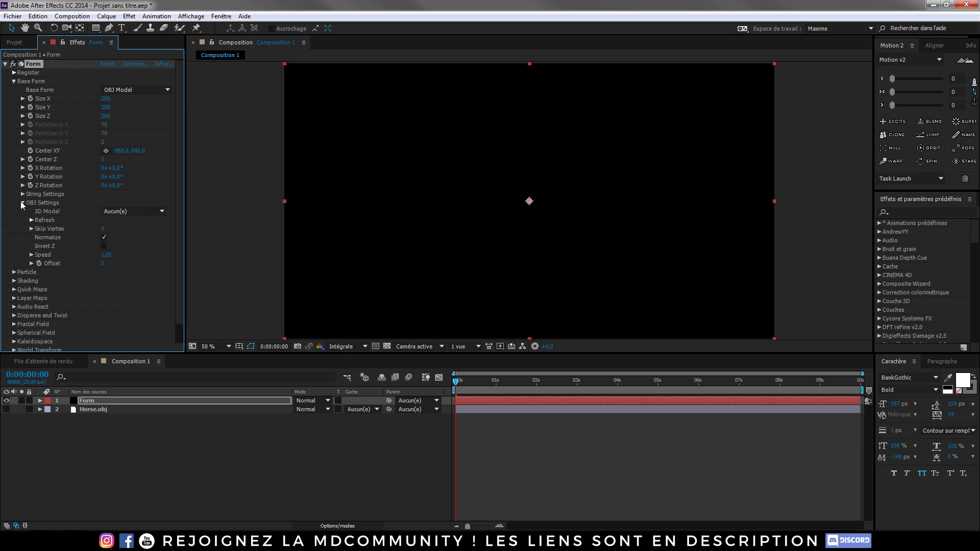
left_click(142, 214)
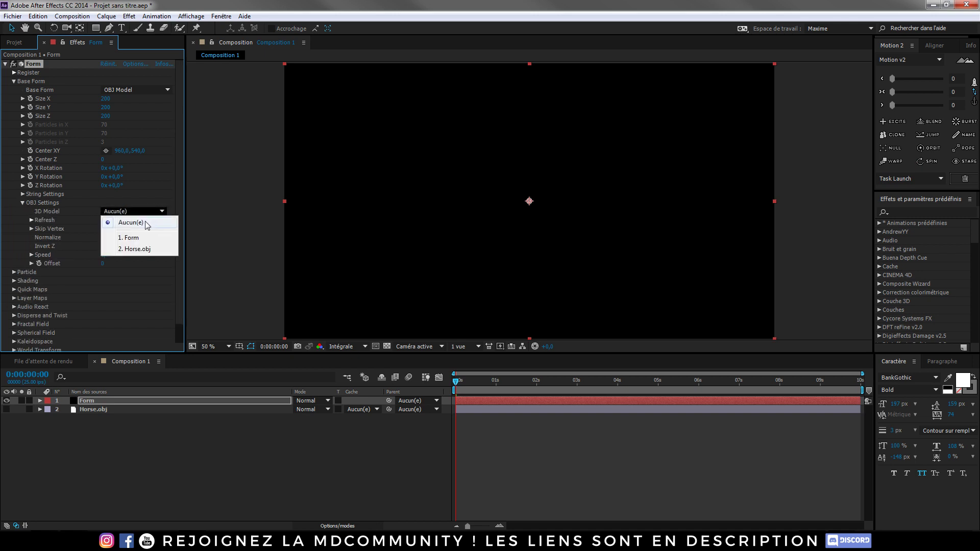
left_click(131, 250)
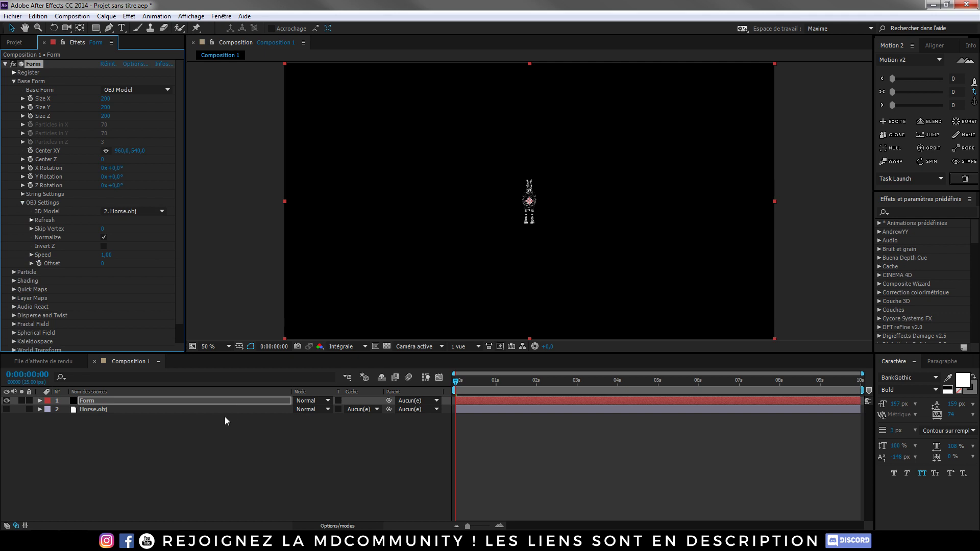
left_click(218, 428)
Create a new camera, Caméra 1, and orbit it for an angled view.
right_click(223, 433)
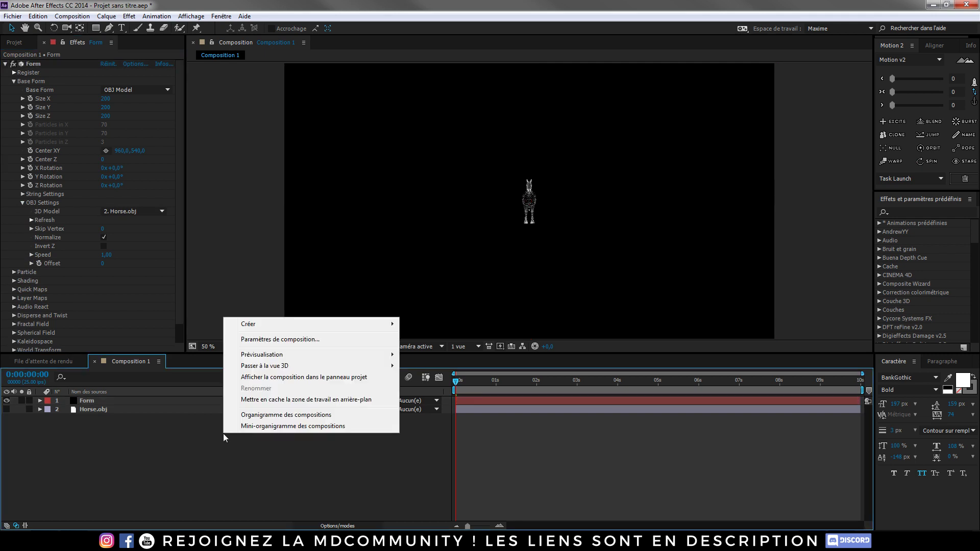
mouse_move(304, 325)
left_click(454, 372)
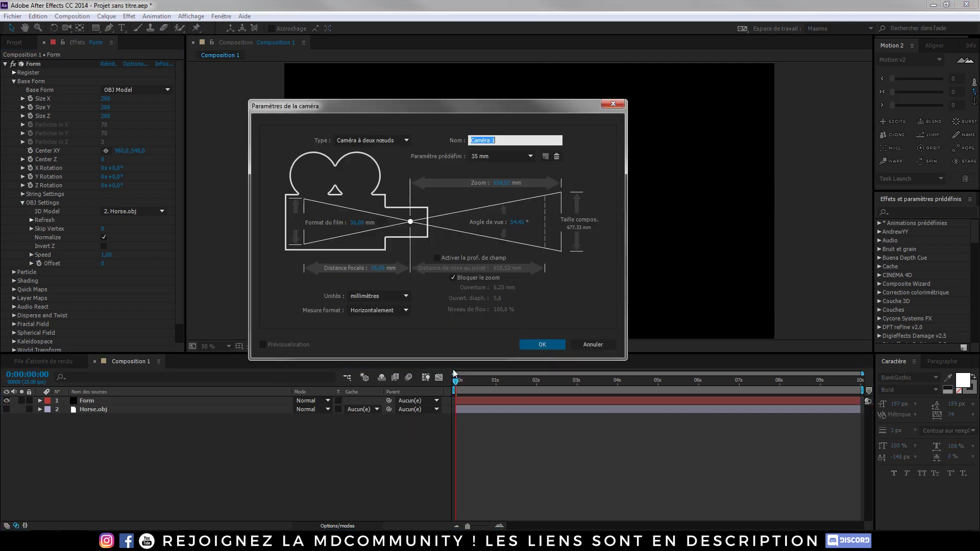
left_click(542, 344)
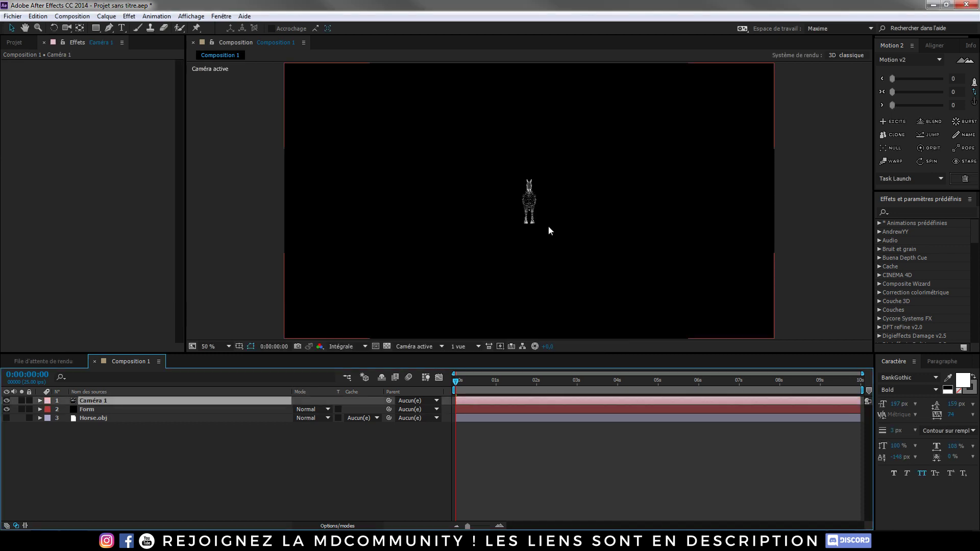
left_click_drag(555, 112, 293, 328)
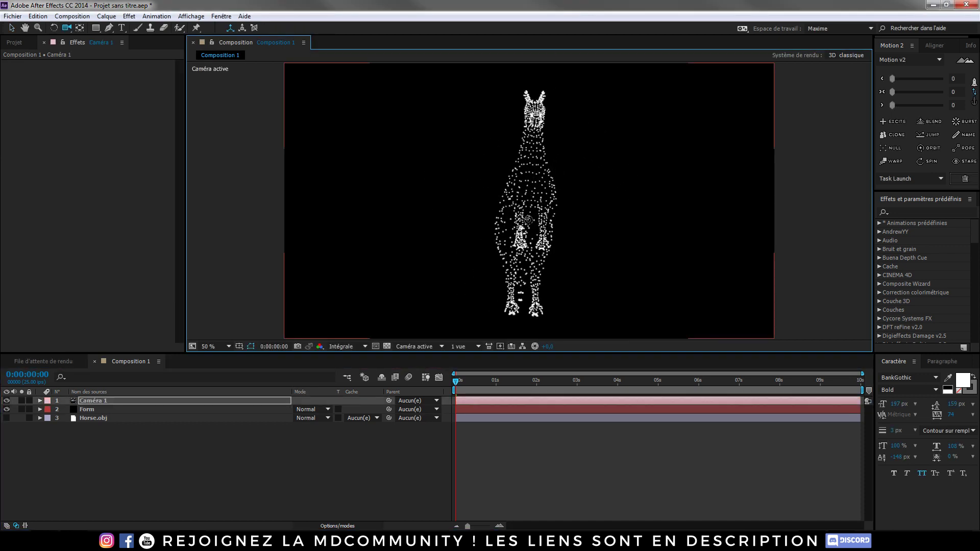
Set the Form layer's Y Rotation to 180° so the horse faces the camera.
left_click(102, 410)
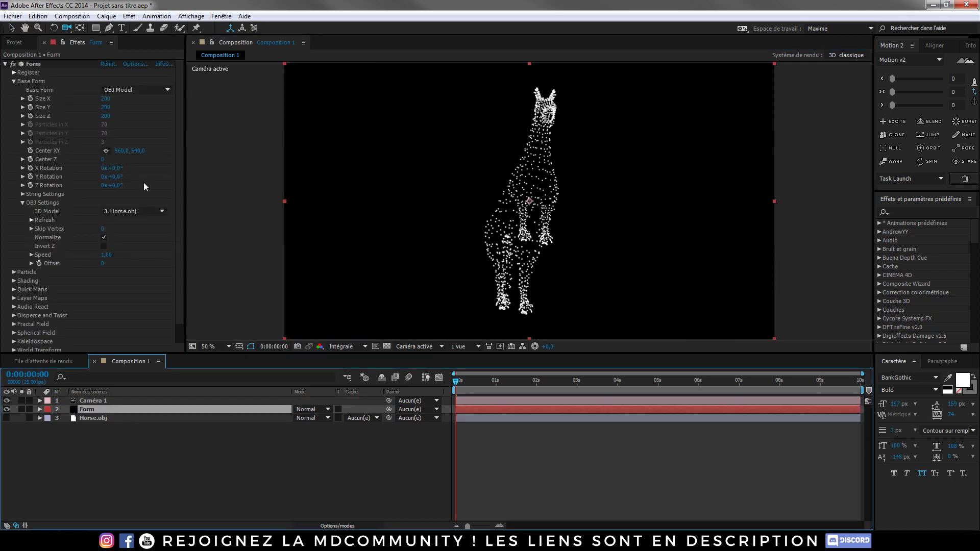
left_click_drag(114, 179, 134, 189)
left_click(118, 178)
type("80")
key("Return")
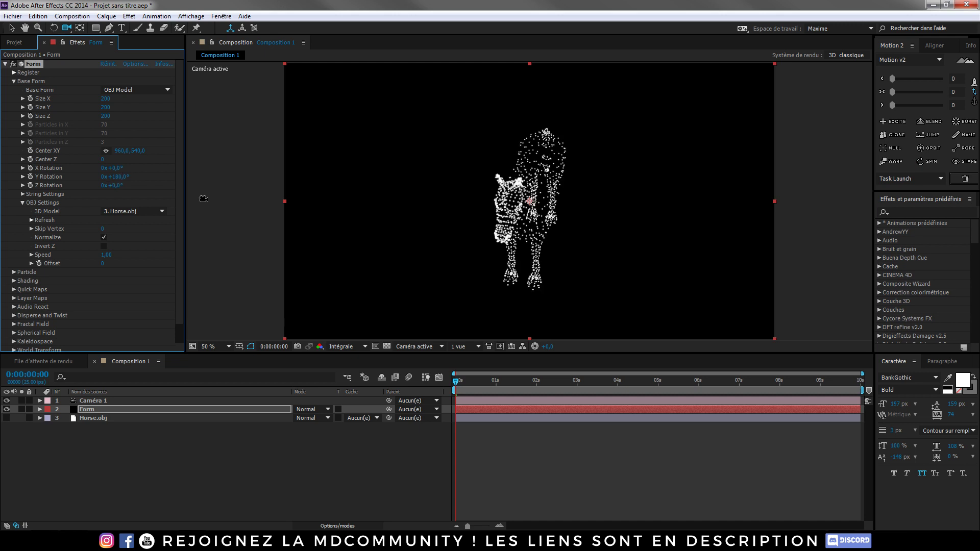
Reset the camera's transform, then dolly in and orbit to a three-quarter view.
left_click(81, 436)
left_click(71, 403)
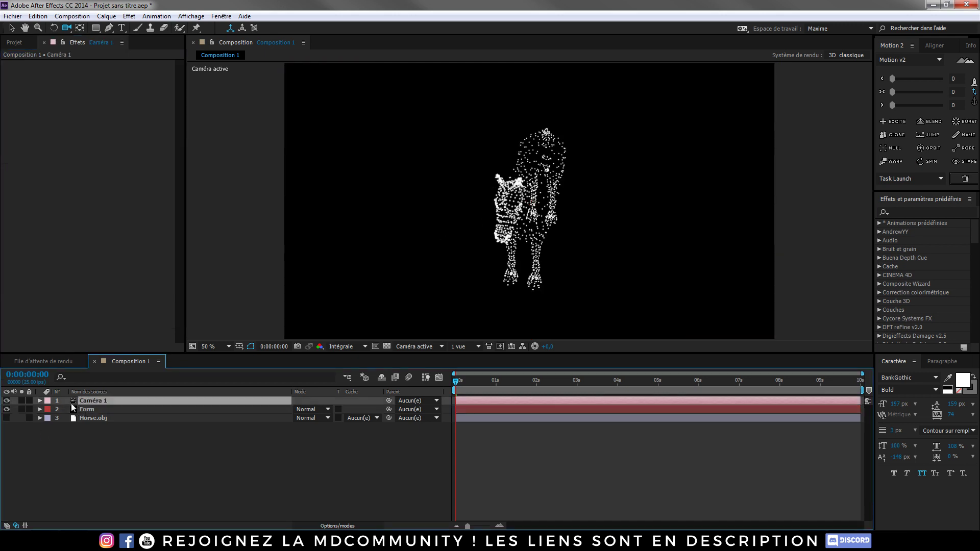
left_click(40, 401)
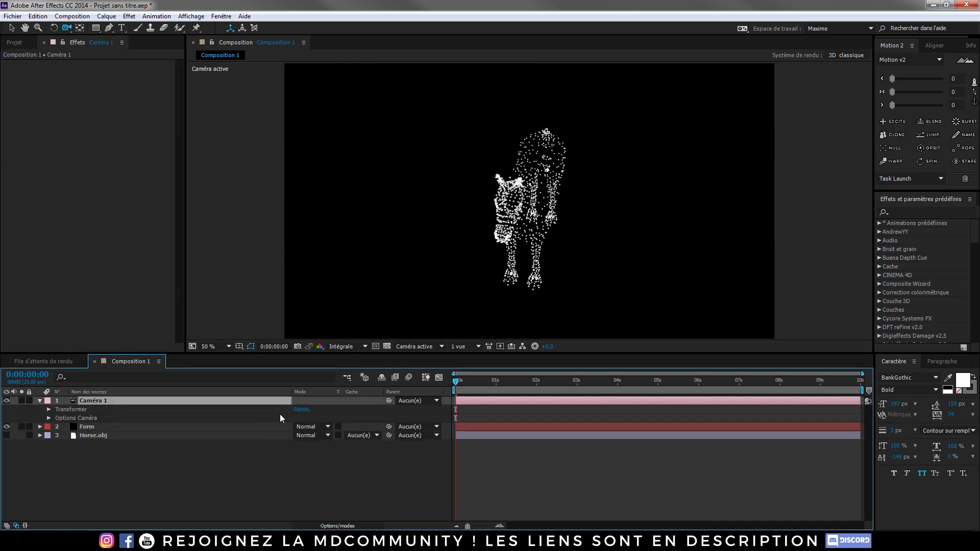
left_click(303, 410)
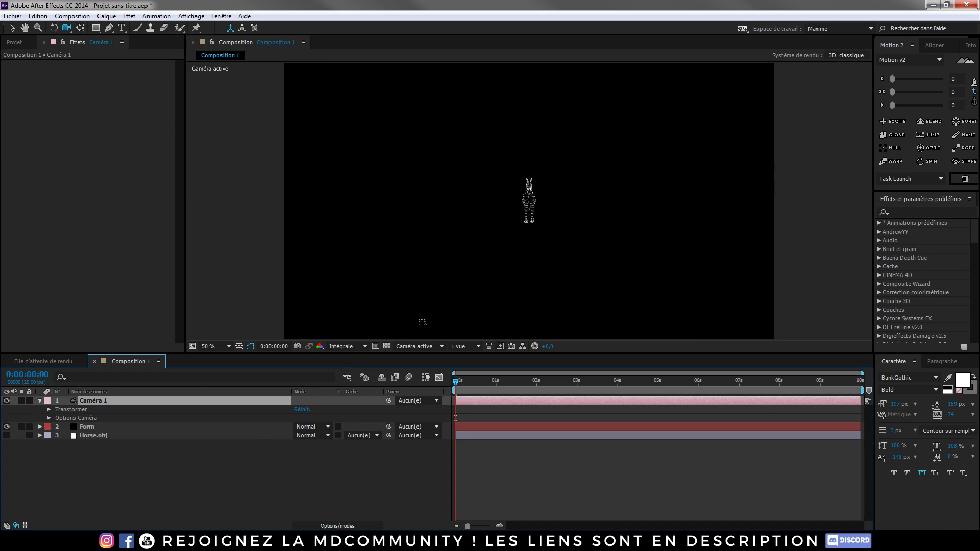
left_click_drag(538, 199, 527, 36)
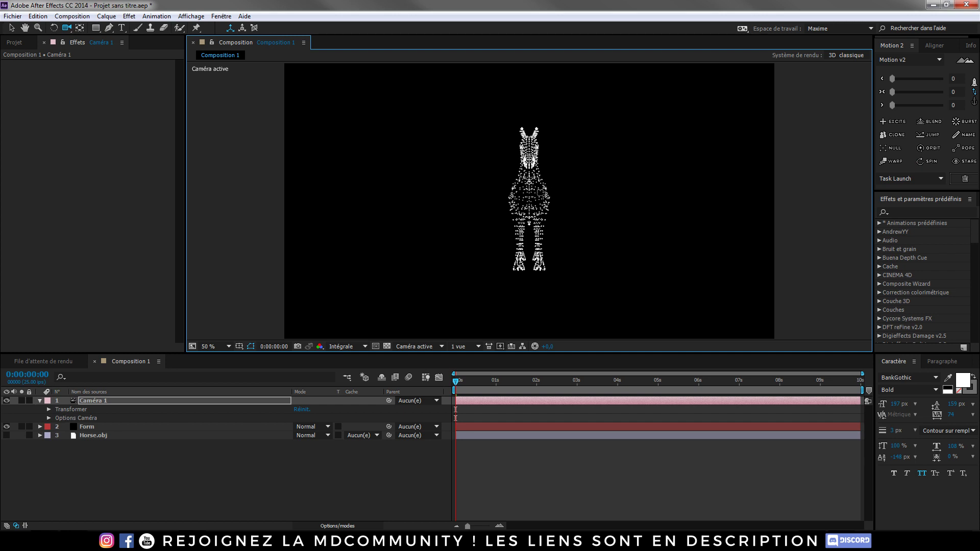
mouse_move(541, 192)
left_mouse_down()
mouse_move(502, 203)
mouse_move(531, 200)
left_mouse_up()
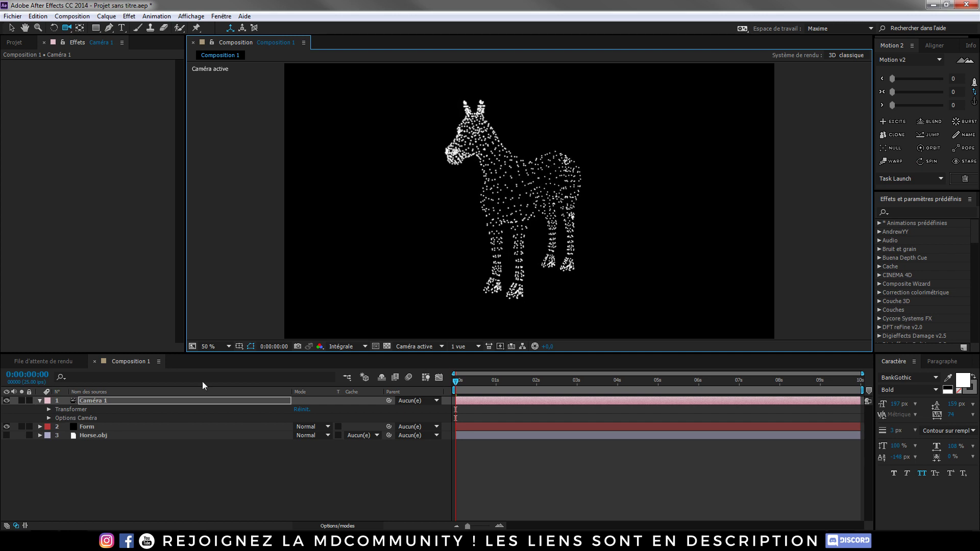
left_click(86, 428)
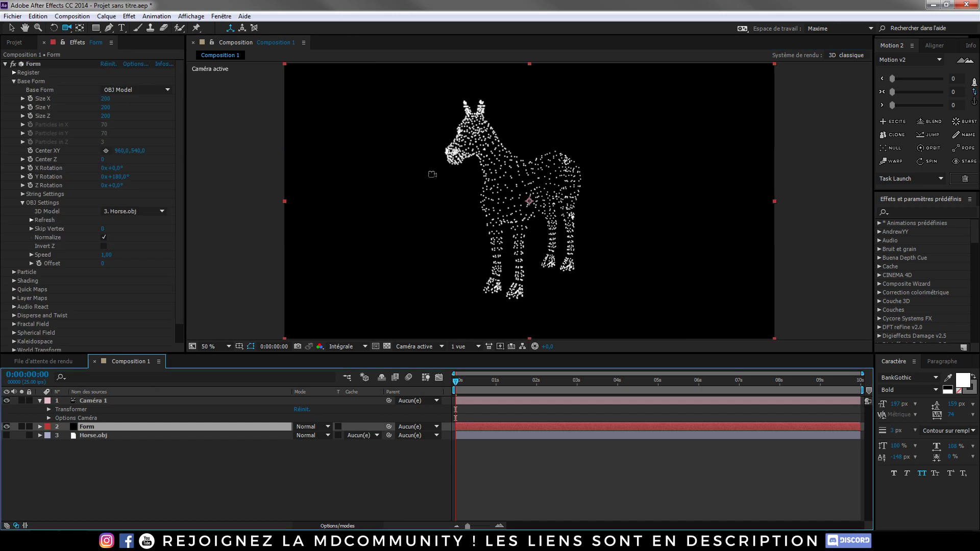
Set the Form particle colour to bright blue, around hue 200° (00A8FF).
scroll(179, 145, "down", 2)
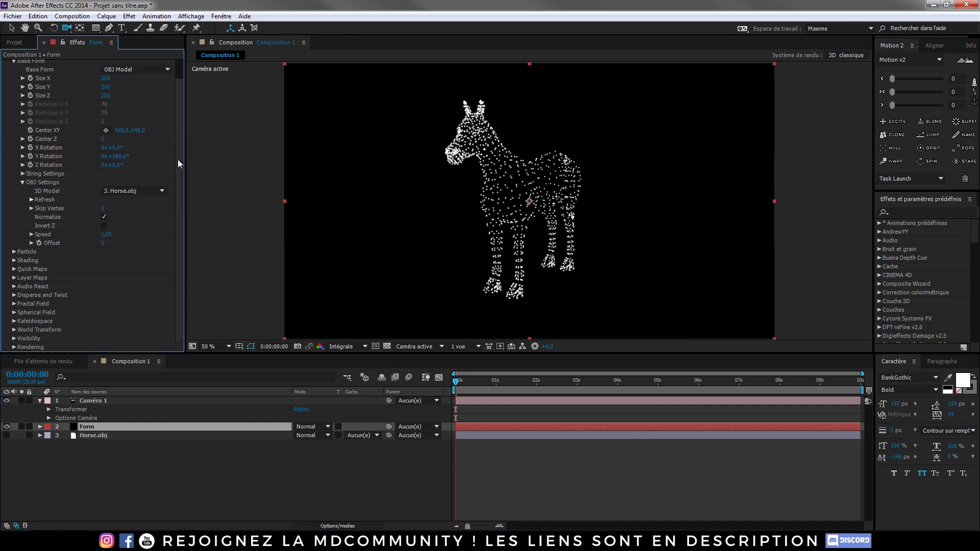
left_click(22, 184)
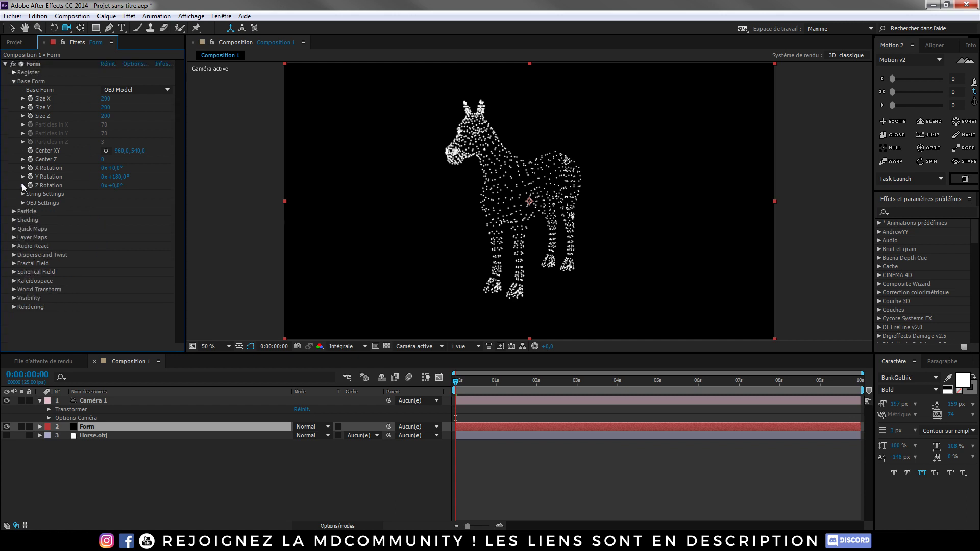
left_click(14, 212)
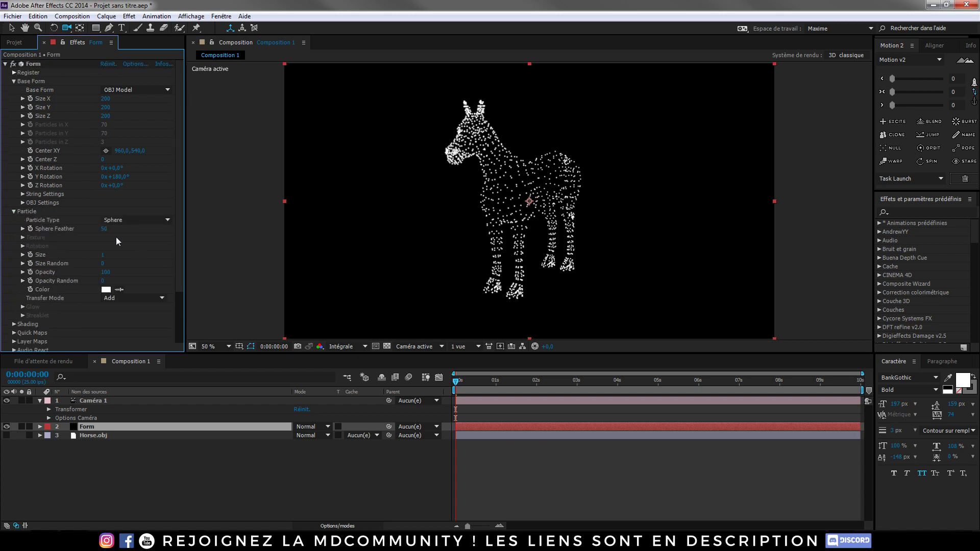
left_click(106, 290)
left_click(311, 294)
left_click_drag(313, 296, 339, 182)
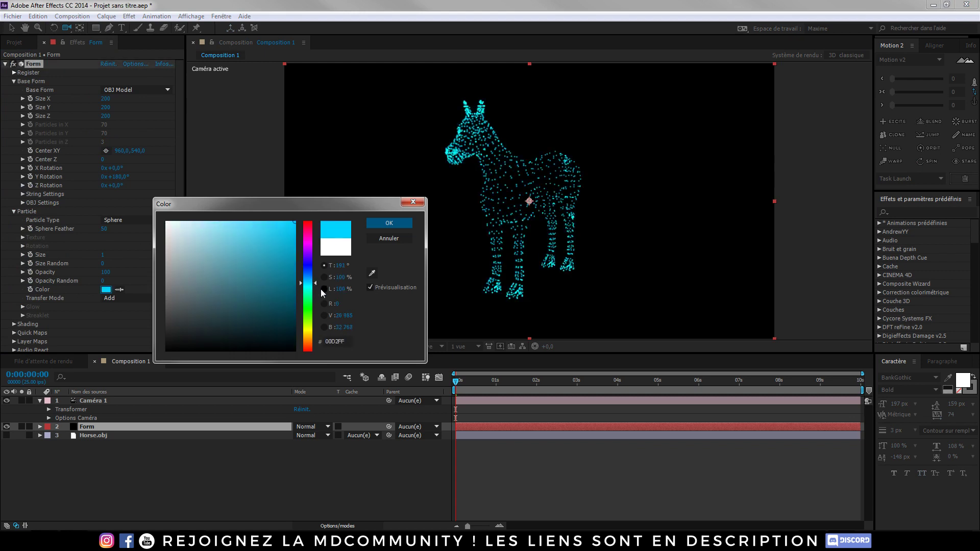
left_click(308, 280)
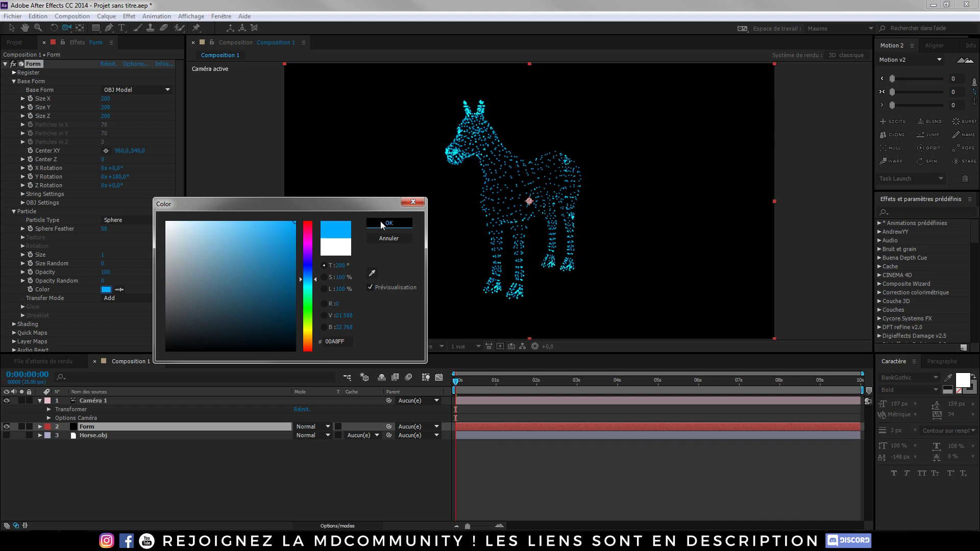
left_click(389, 223)
Try Normal transfer mode and size 0.5, then revert to Add and size 1.
left_click(123, 298)
left_click(124, 307)
left_click(133, 298)
left_click(133, 316)
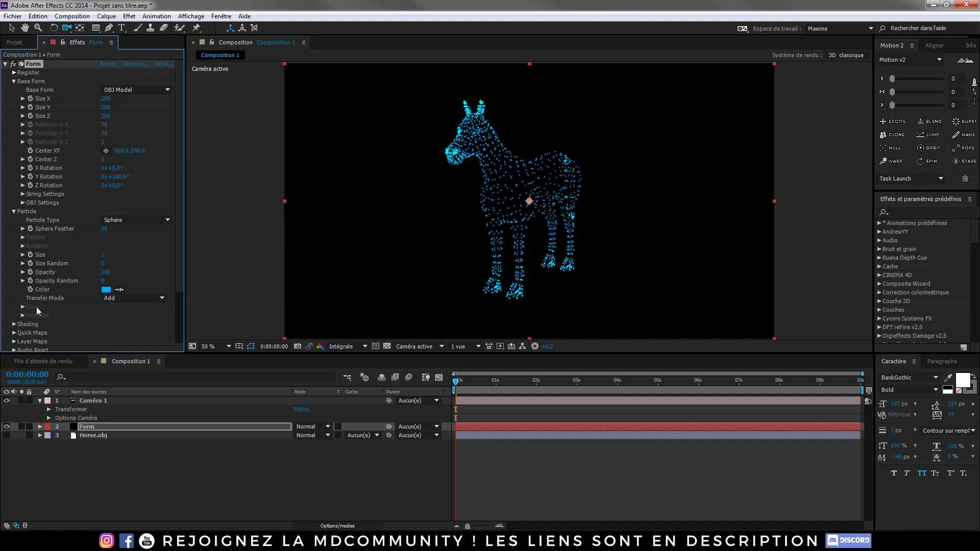
left_click(103, 255)
key("Return")
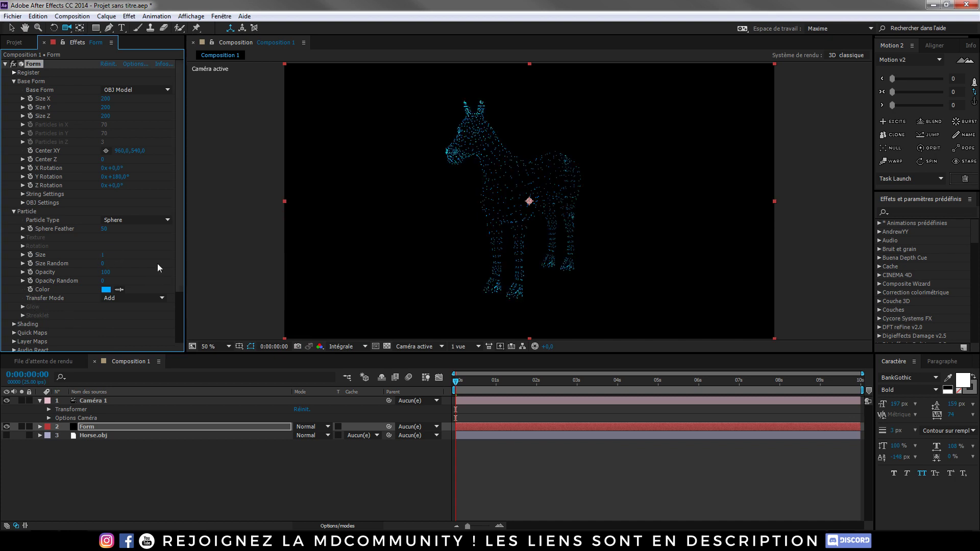
left_click(102, 258)
type("8")
key("Return")
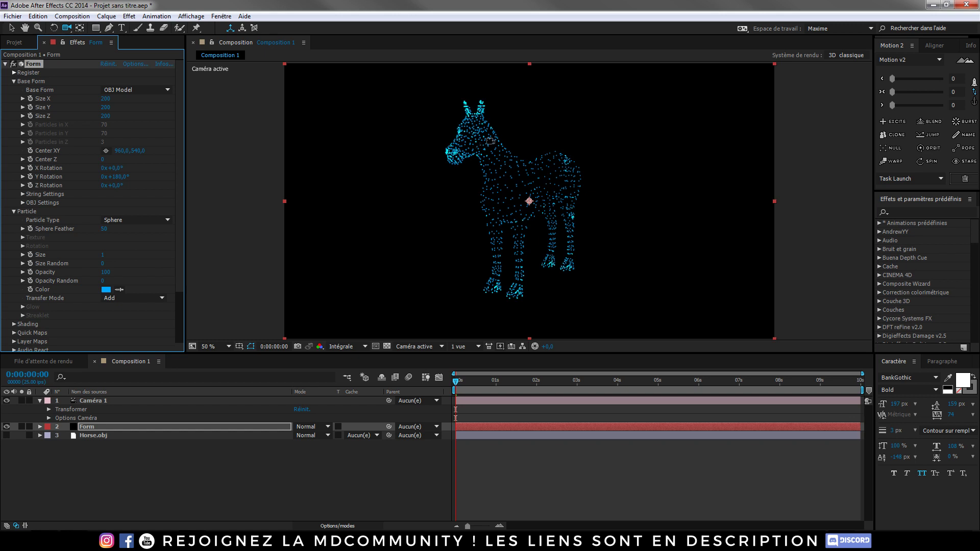
Try the Glow Sphere (No DOF) particle type, then switch back to plain Sphere.
left_click(141, 223)
left_click(143, 240)
left_click(155, 215)
left_click(148, 221)
left_click(123, 225)
Duplicate the Form layer and set the copy's Disperse to 228.
left_click(5, 64)
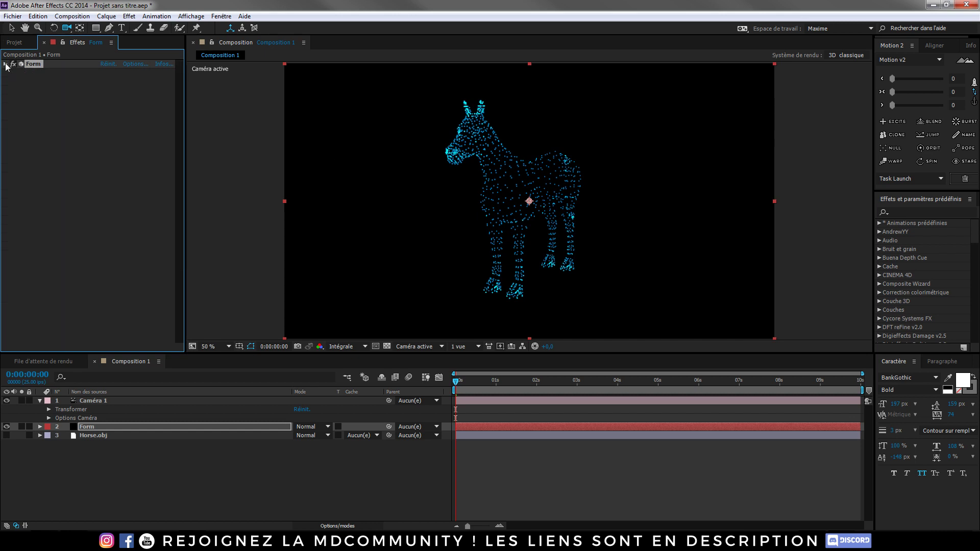
left_click(87, 428)
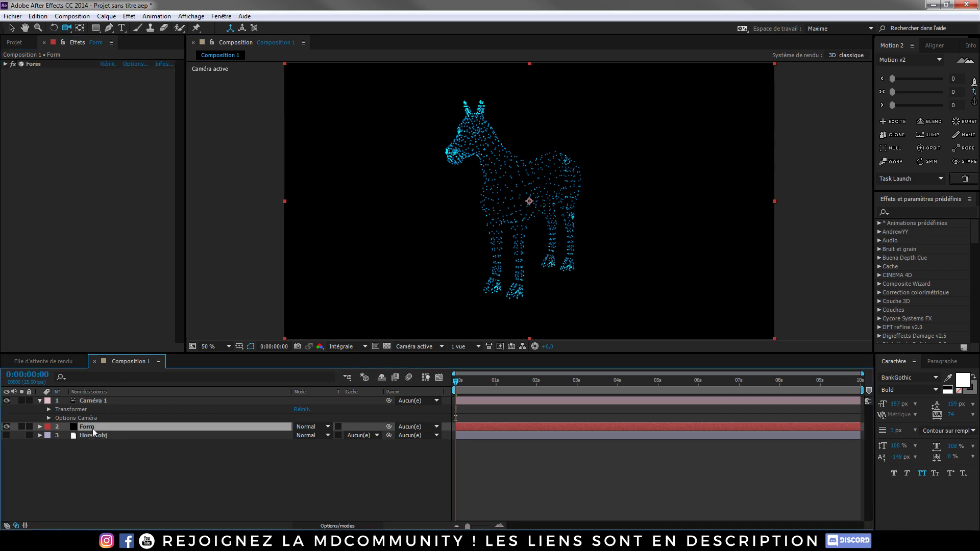
key("ctrl+d")
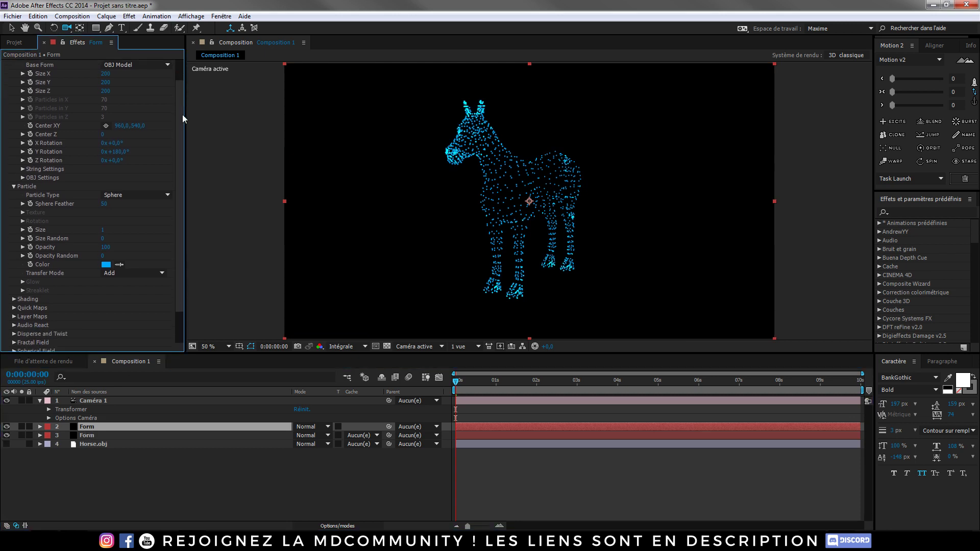
scroll(182, 114, "down", 3)
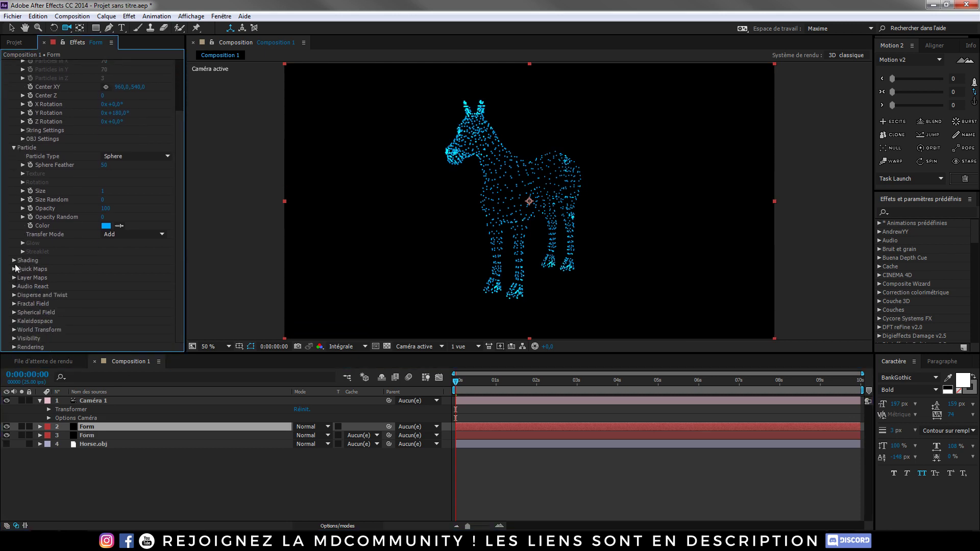
left_click(15, 295)
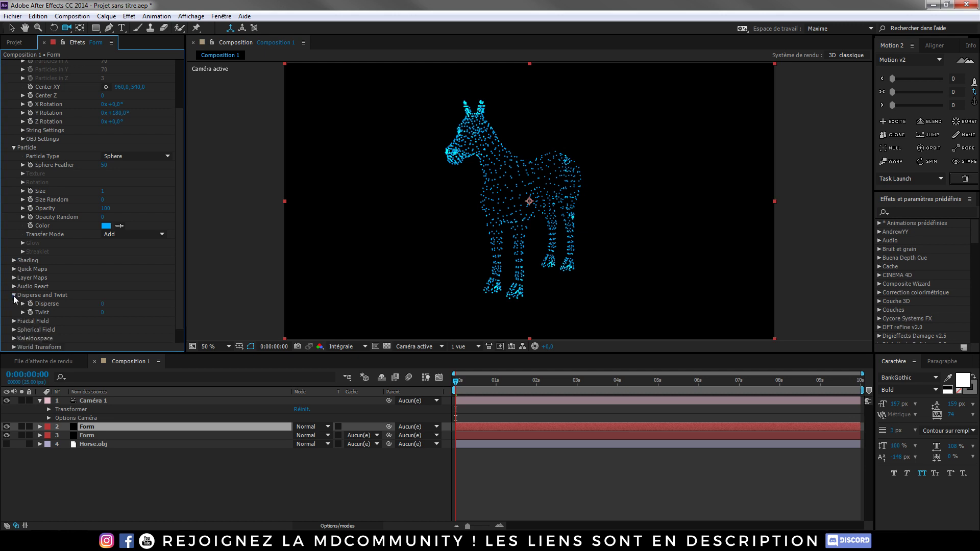
mouse_move(104, 304)
left_mouse_down()
mouse_move(305, 299)
mouse_move(189, 289)
left_mouse_up()
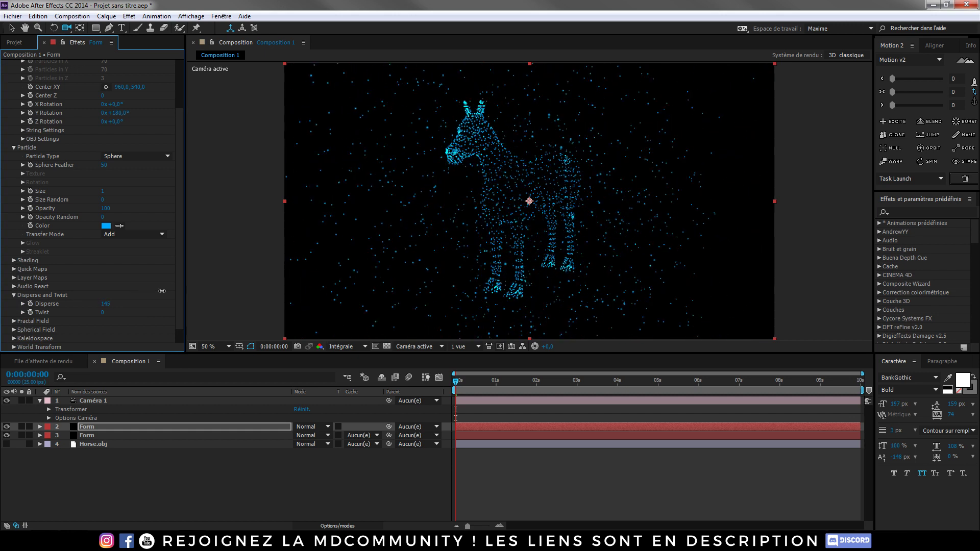
left_click_drag(189, 289, 204, 289)
Try a particle size of 2 on the copy, then set it back to 1.
scroll(178, 237, "up", 3)
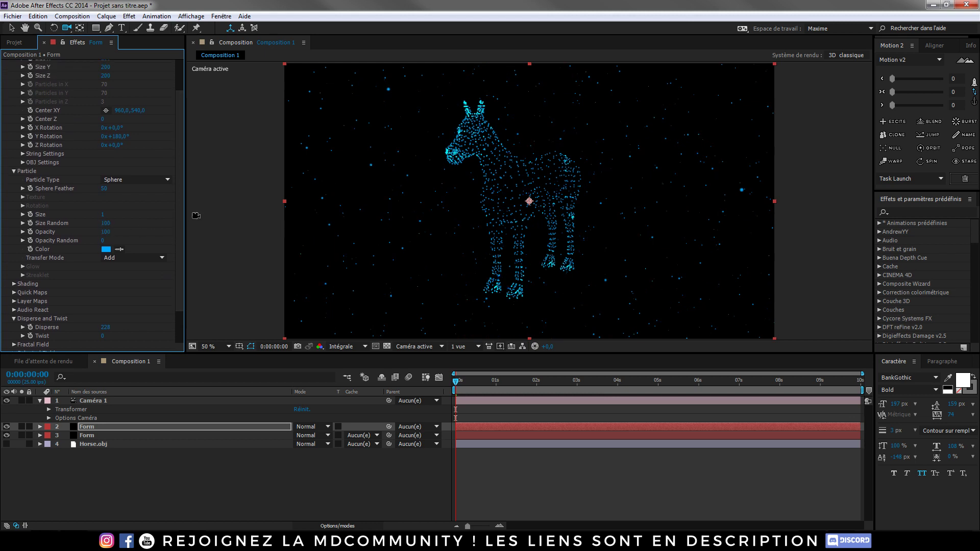
left_click(103, 216)
type("2")
key("Return")
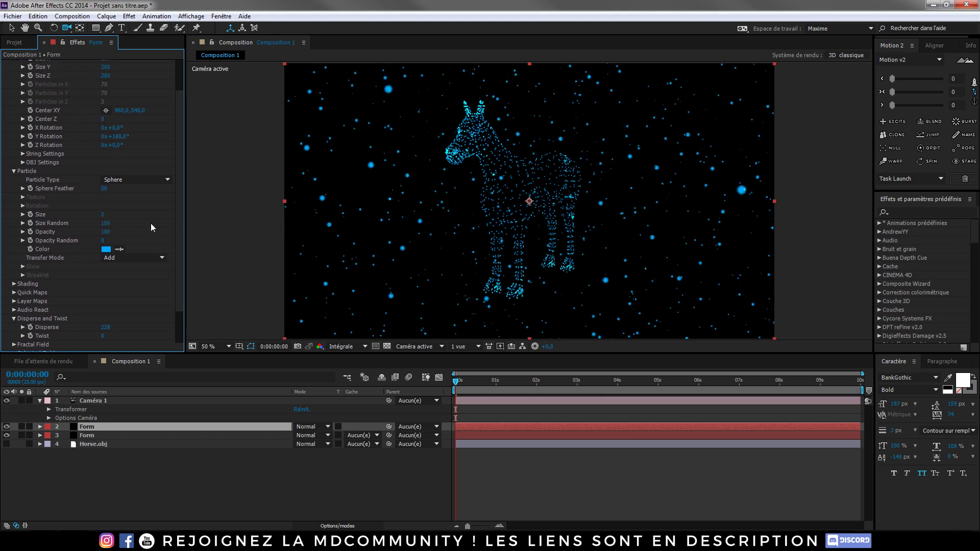
left_click(103, 216)
type("1")
key("Return")
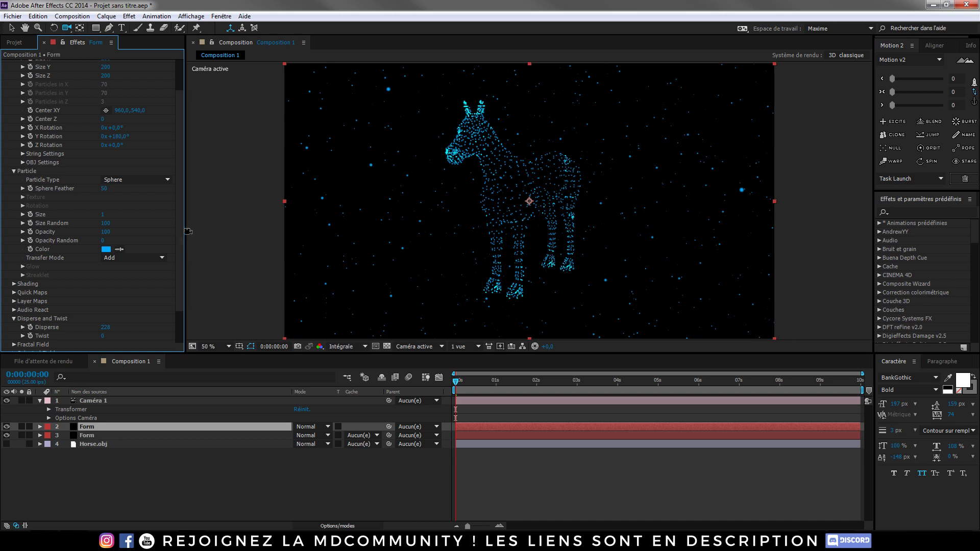
scroll(182, 213, "up", 2)
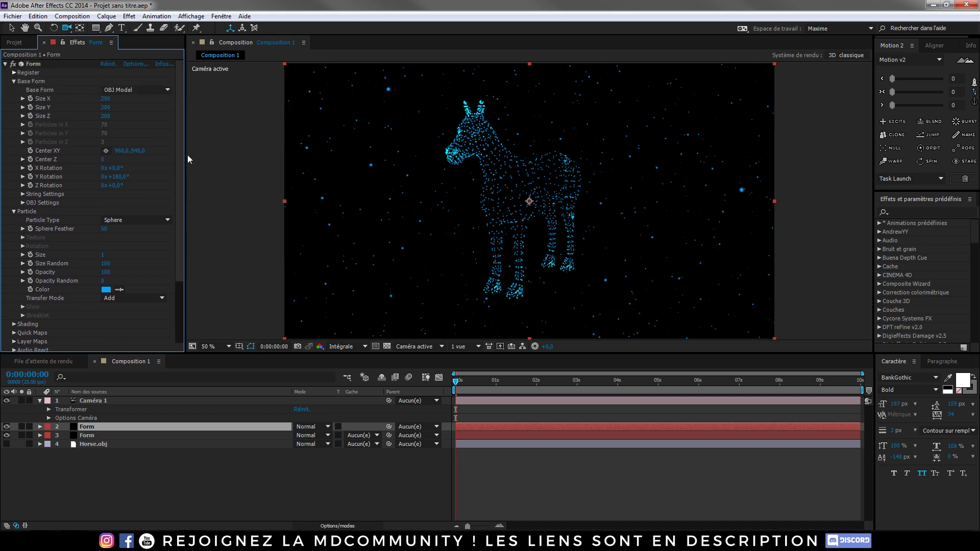
scroll(180, 202, "down", 2)
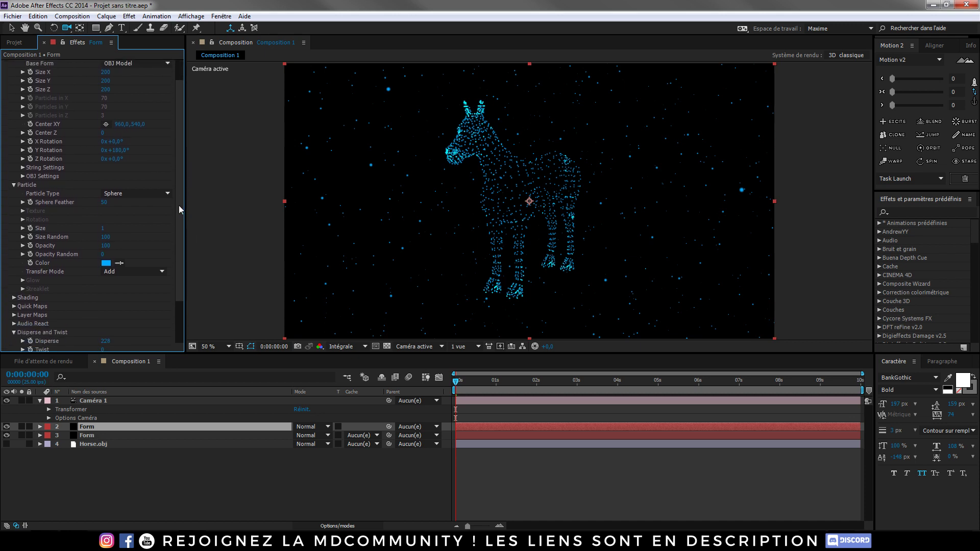
scroll(173, 240, "down", 2)
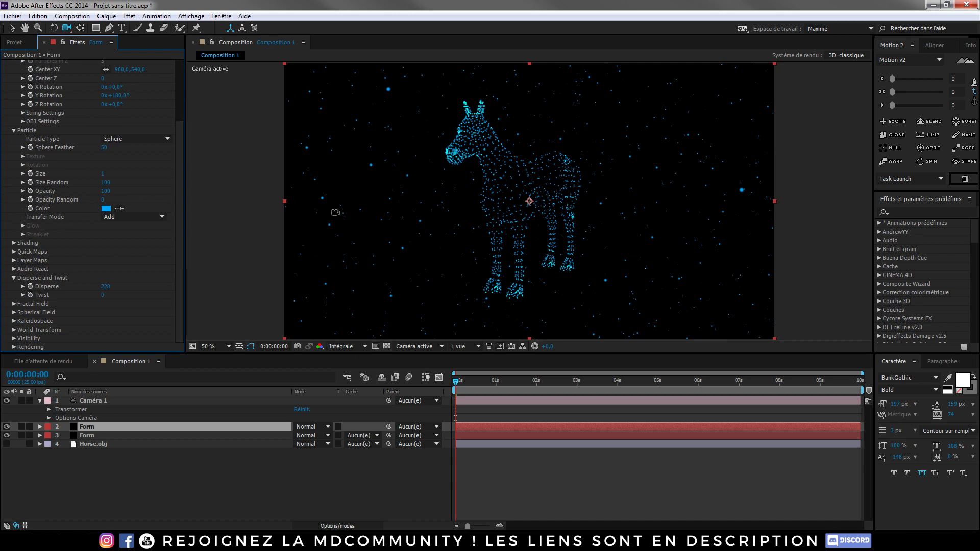
scroll(182, 185, "up", 1)
scroll(182, 186, "up", 4)
Change the base form to Box - Grid with 20 particles in X and Y.
left_click(153, 90)
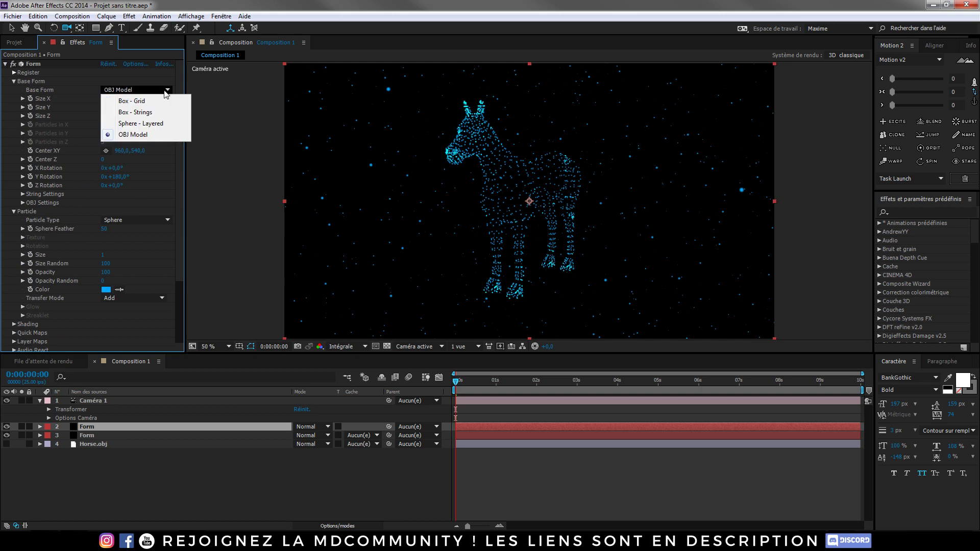
left_click(154, 101)
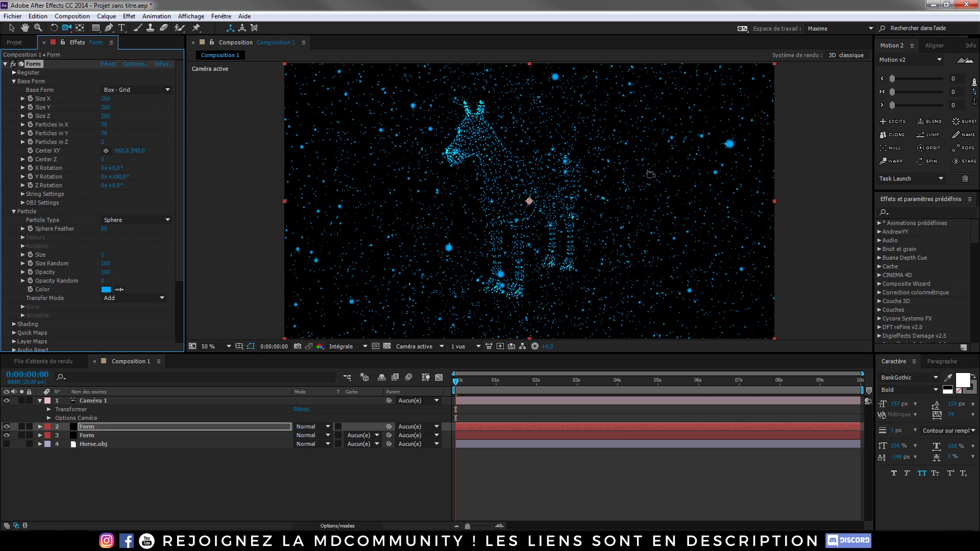
type("20")
key("Tab")
type("20")
key("Return")
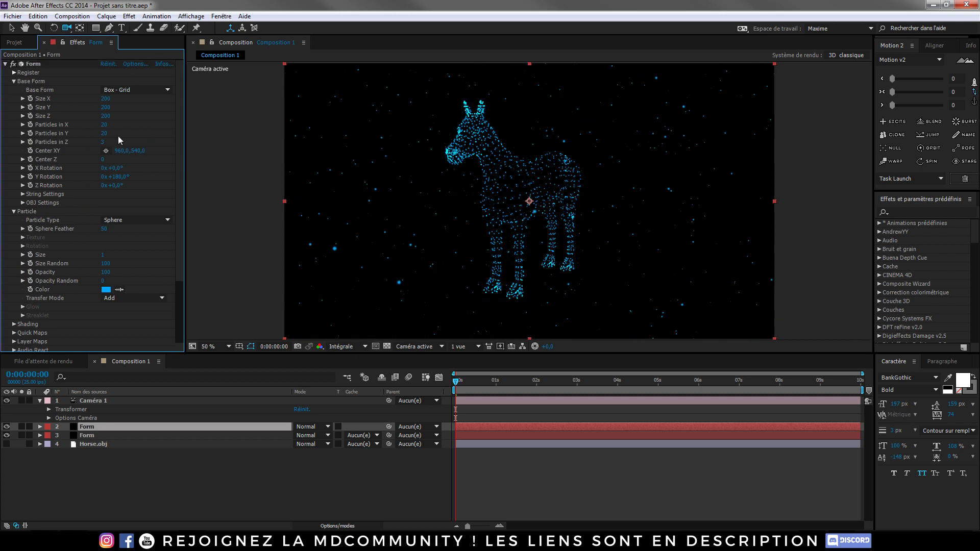
Raise Particles in X to 50, keeping Particles in Y at 20.
left_click(104, 125)
type("50")
key("Tab")
type("50")
key("Return")
left_click(103, 134)
type("20")
key("Return")
Lower the particle opacity to 85 and orbit the camera around the horse.
scroll(597, 217, "down", 1)
scroll(597, 217, "up", 1)
mouse_move(105, 272)
left_mouse_down()
mouse_move(96, 272)
mouse_move(162, 281)
left_mouse_up()
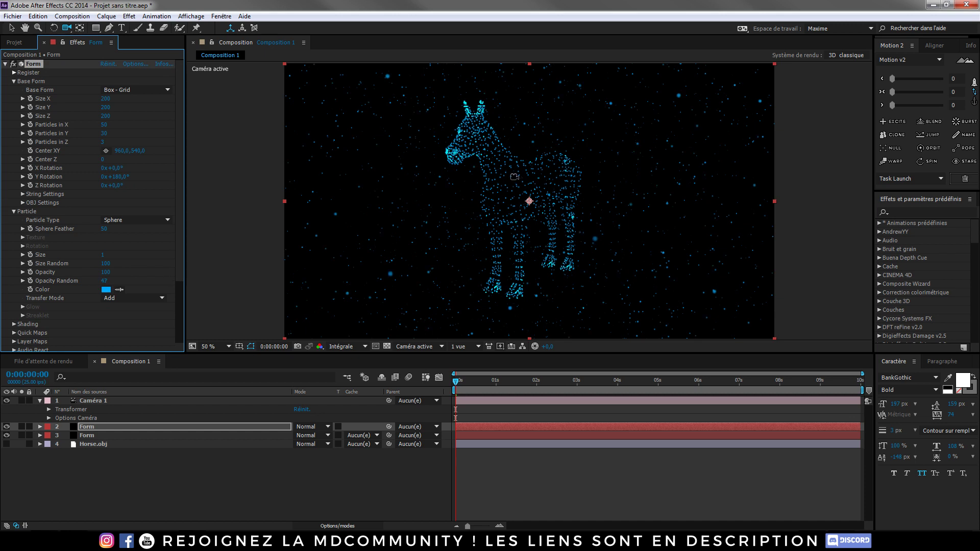
mouse_move(504, 178)
left_mouse_down()
mouse_move(494, 179)
mouse_move(510, 178)
mouse_move(503, 197)
left_mouse_up()
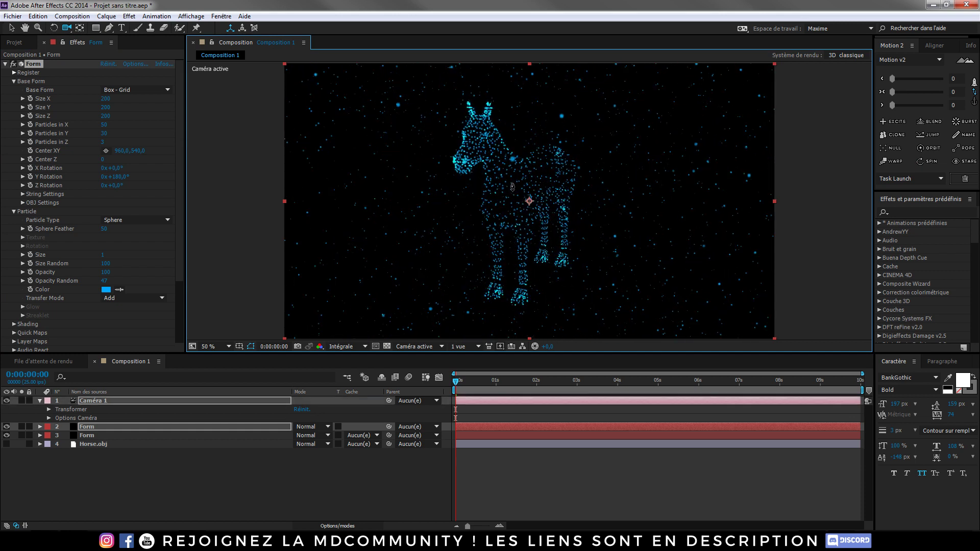
left_click(5, 64)
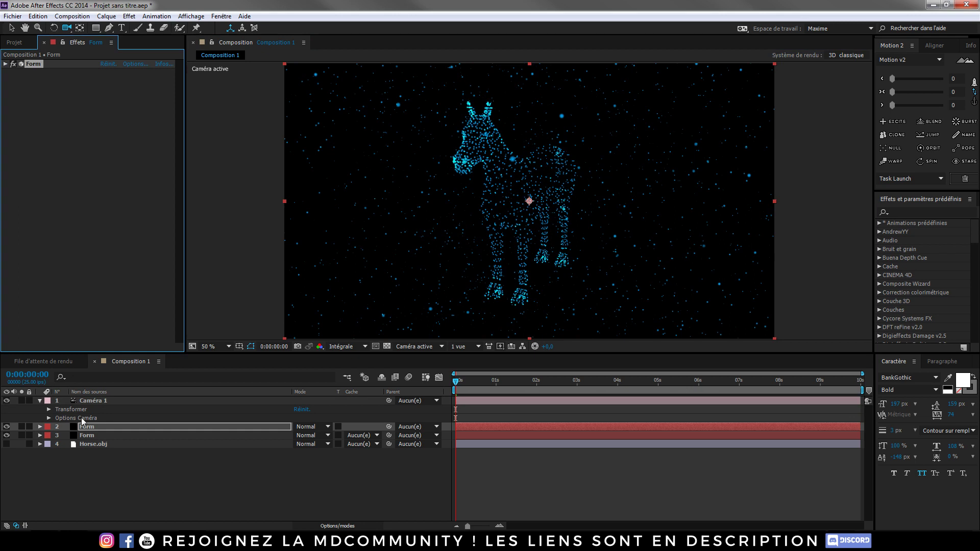
Apply Lueur diffuse to the Form layer with Rayon 52 and Seuil 86,7%.
left_click(918, 211)
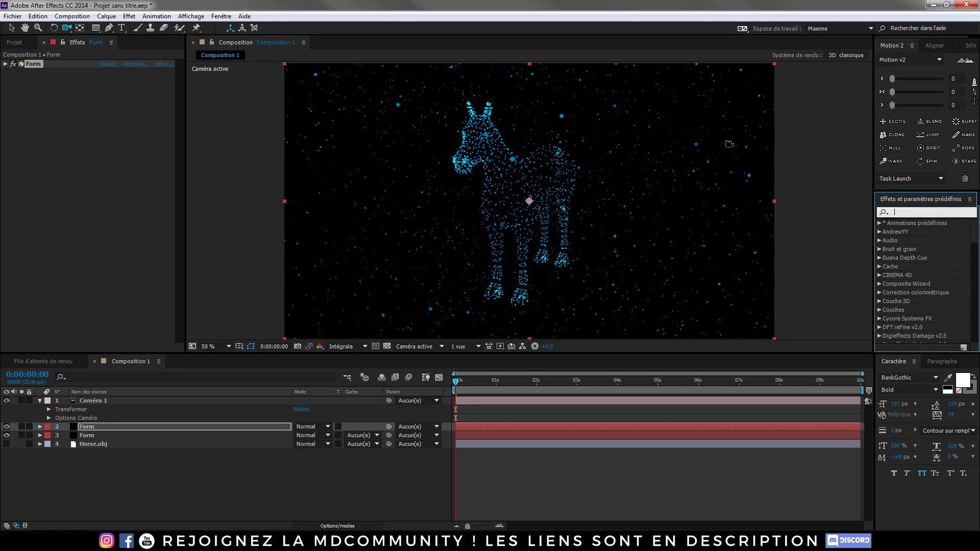
type("lueur")
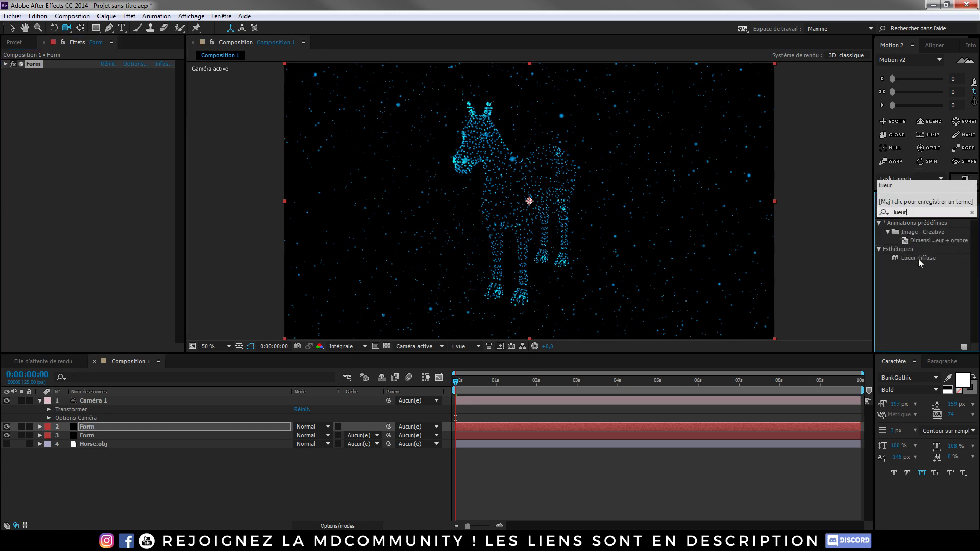
double_click(918, 259)
left_click_drag(106, 99, 128, 100)
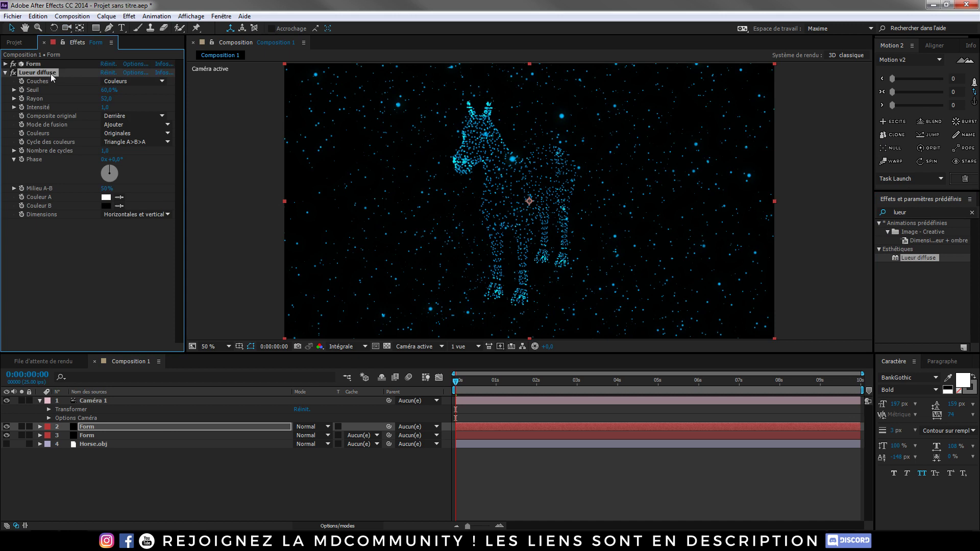
left_click(97, 436)
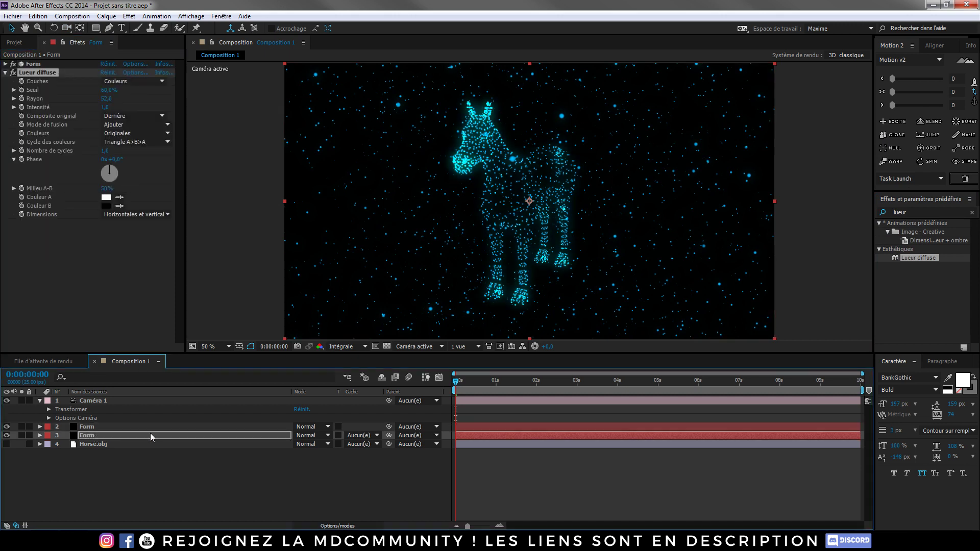
left_click_drag(108, 90, 132, 96)
left_click_drag(137, 95, 141, 96)
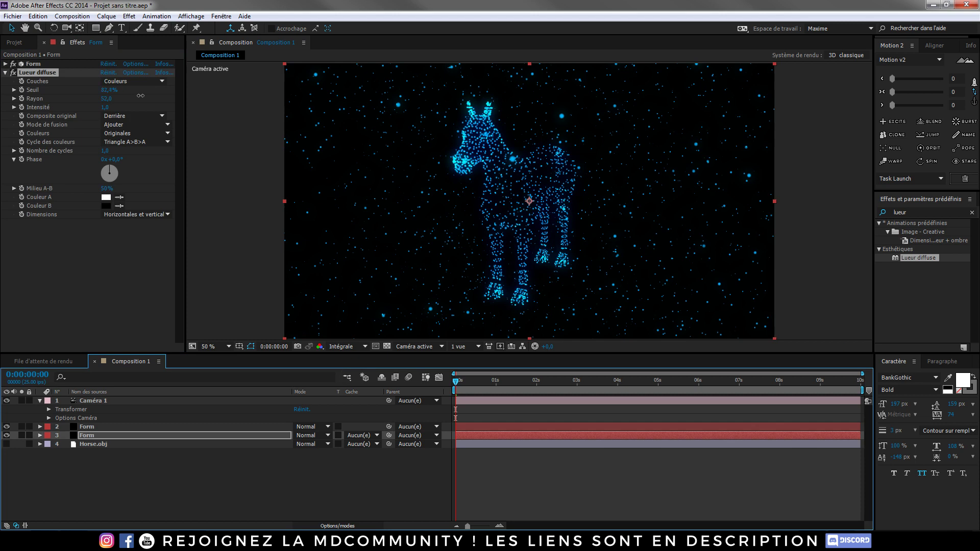
left_click(146, 95)
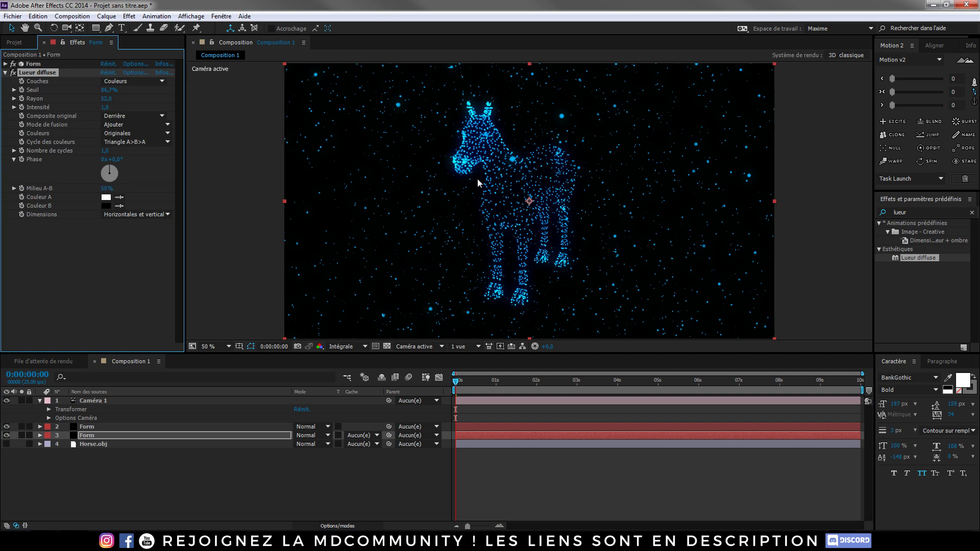
left_click(124, 461)
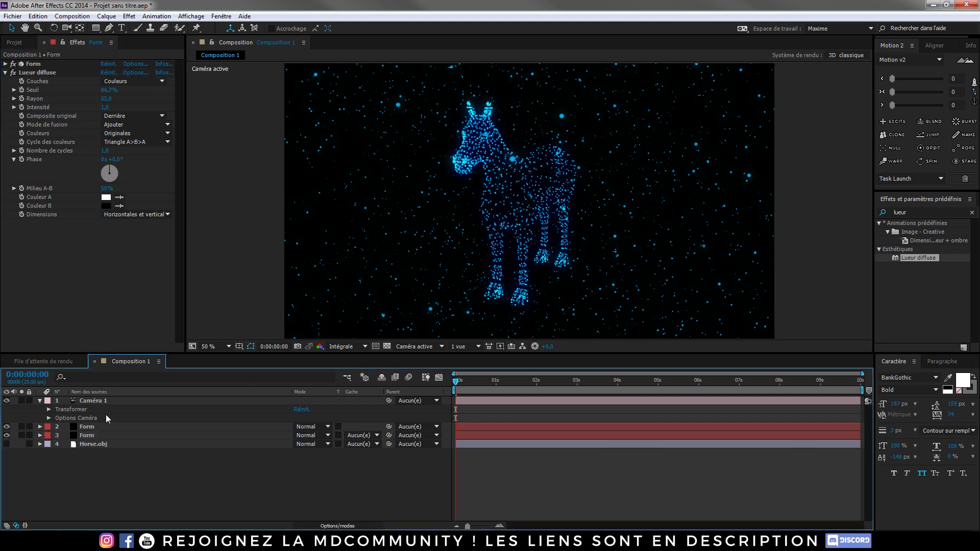
Turn on Profondeur de champ in Caméra 1's camera options.
left_click(87, 402)
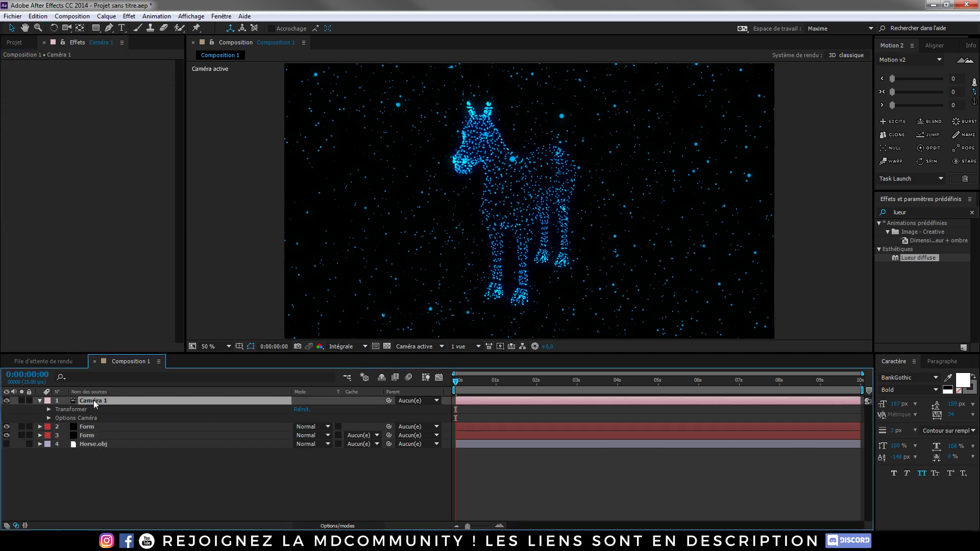
left_click(48, 418)
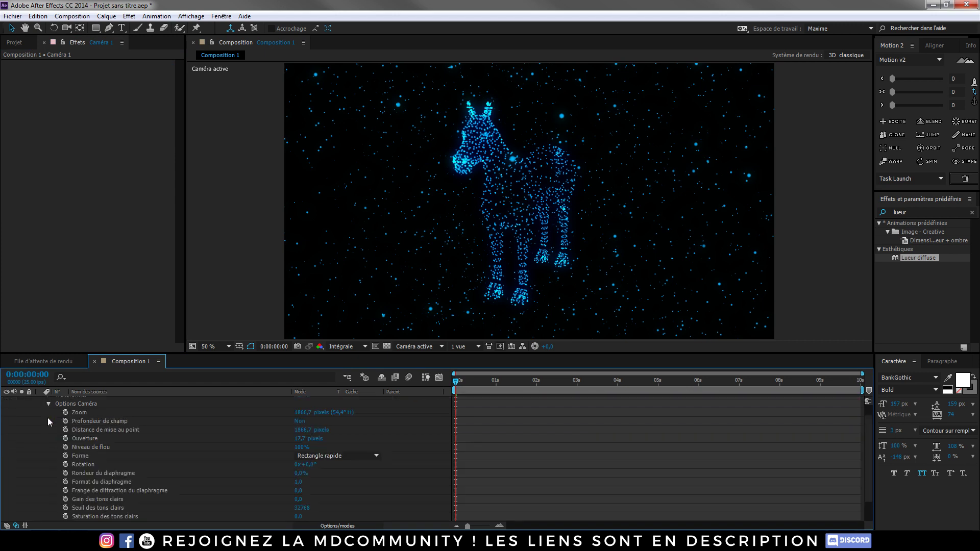
left_click(297, 424)
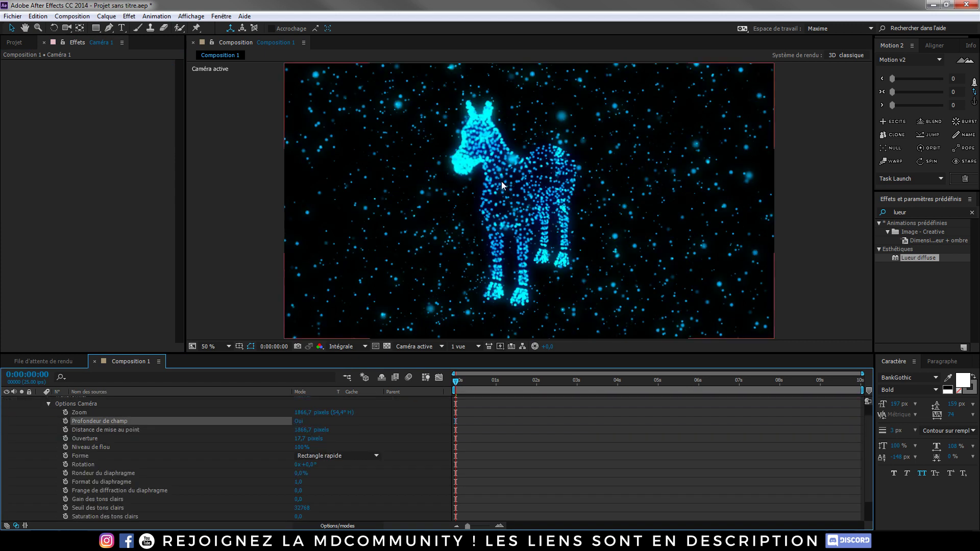
Set the focus distance to 406,7 pixels, checking it from Custom View 1, then return to Active Camera.
left_click(444, 344)
left_click(429, 463)
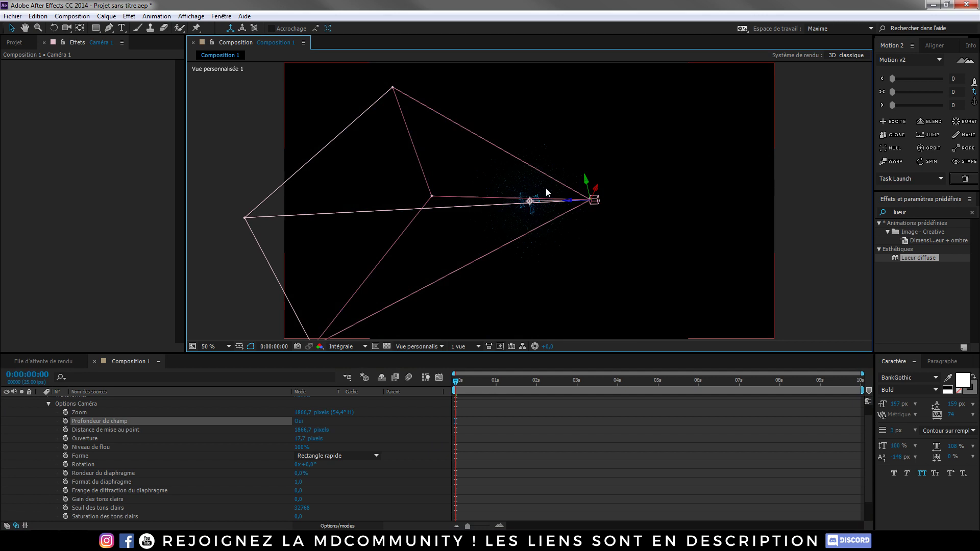
mouse_move(305, 430)
left_mouse_down()
mouse_move(281, 451)
mouse_move(257, 431)
mouse_move(286, 431)
left_mouse_up()
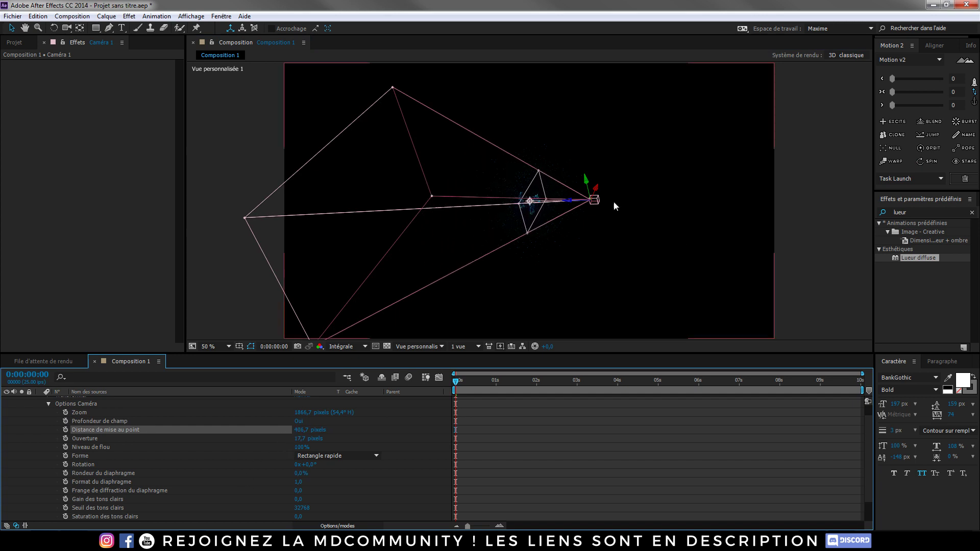
key("c")
mouse_move(541, 194)
left_mouse_down()
mouse_move(539, 250)
mouse_move(521, 195)
left_mouse_up()
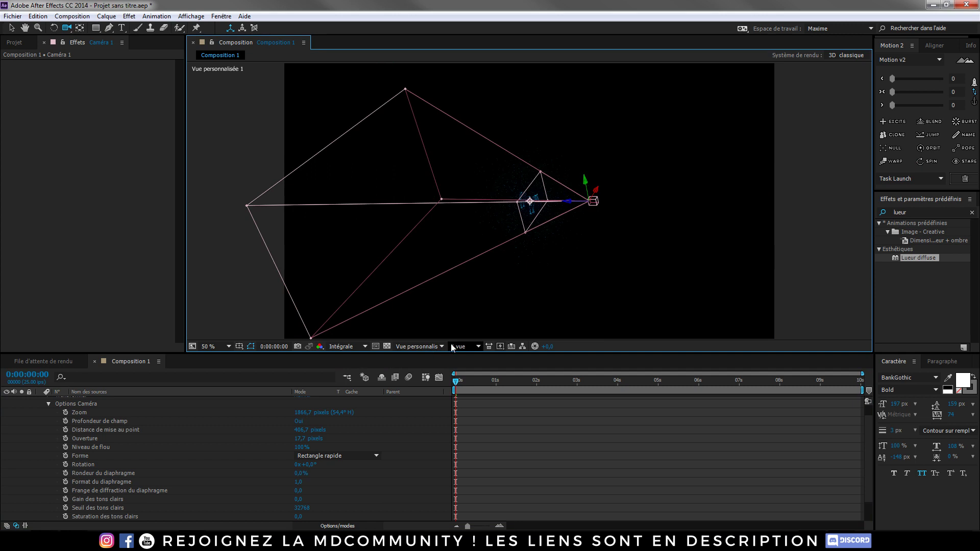
left_click(430, 346)
left_click(431, 357)
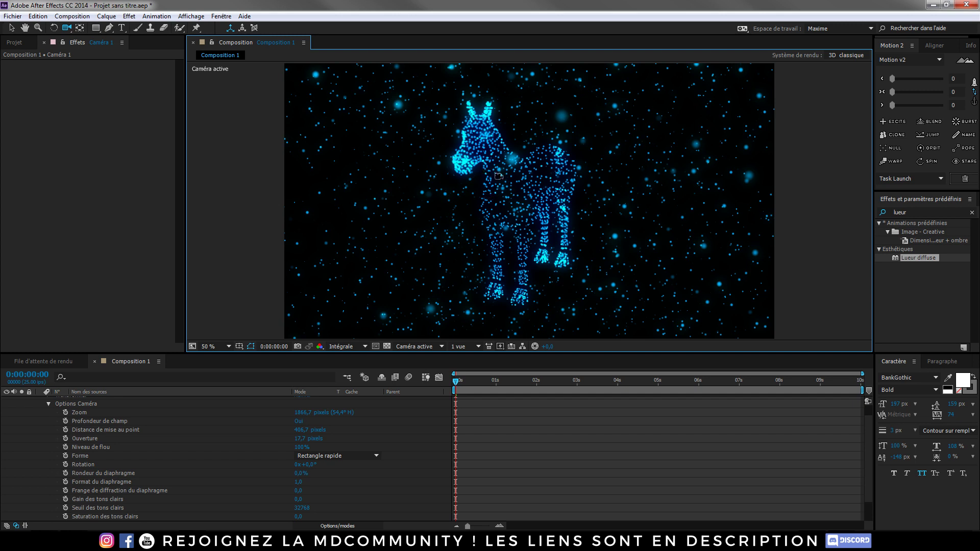
Compare the scene with depth of field and layer 3 Form's effects toggled off and back on.
left_click(300, 421)
left_click(300, 421)
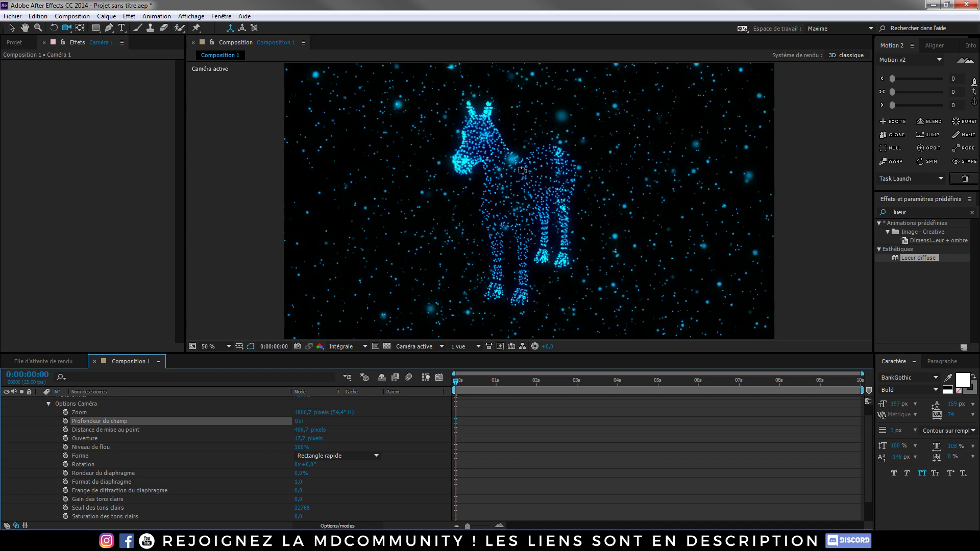
scroll(95, 417, "up", 2)
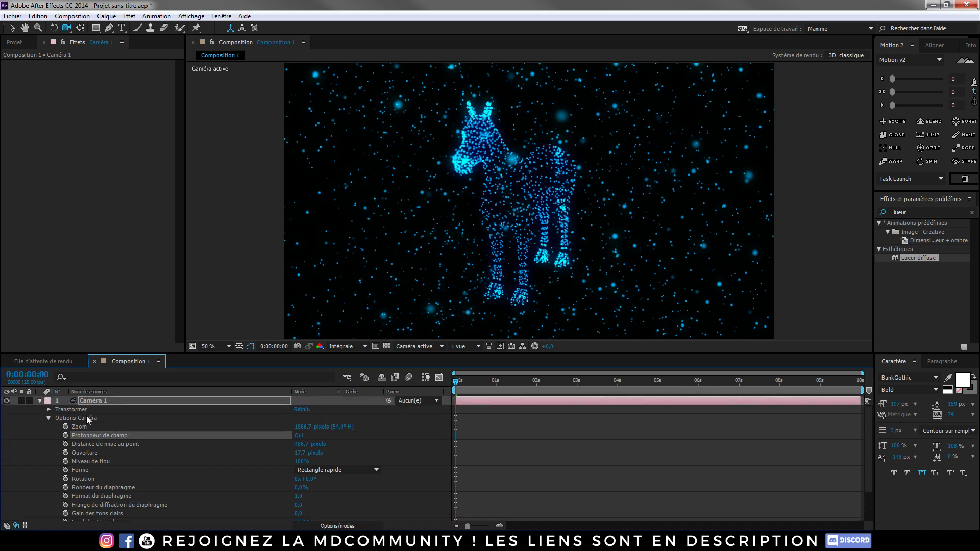
left_click(39, 401)
left_click(90, 409)
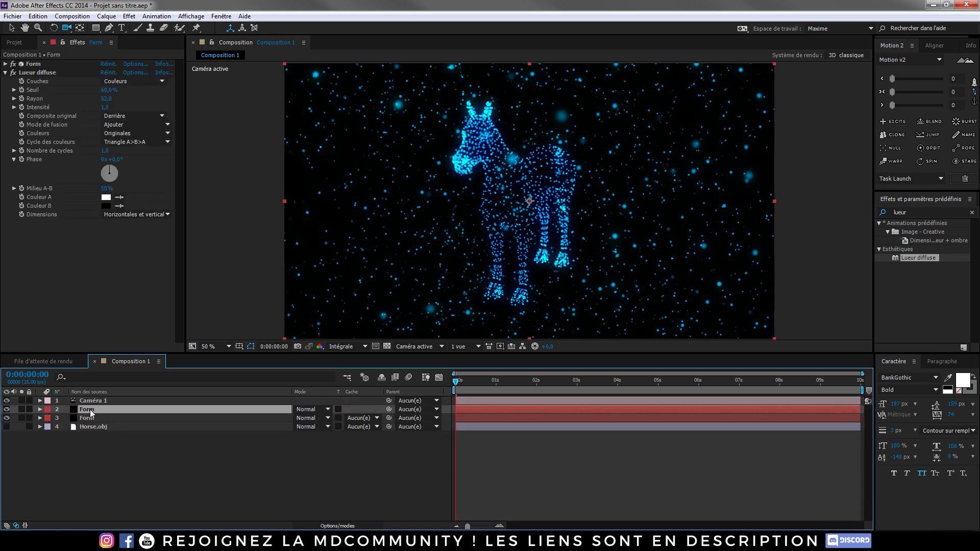
left_click(85, 418)
left_click(13, 64)
left_click(12, 64)
Reduce the Particle Size of layer 2 Form's star particles.
left_click(71, 407)
left_click(5, 64)
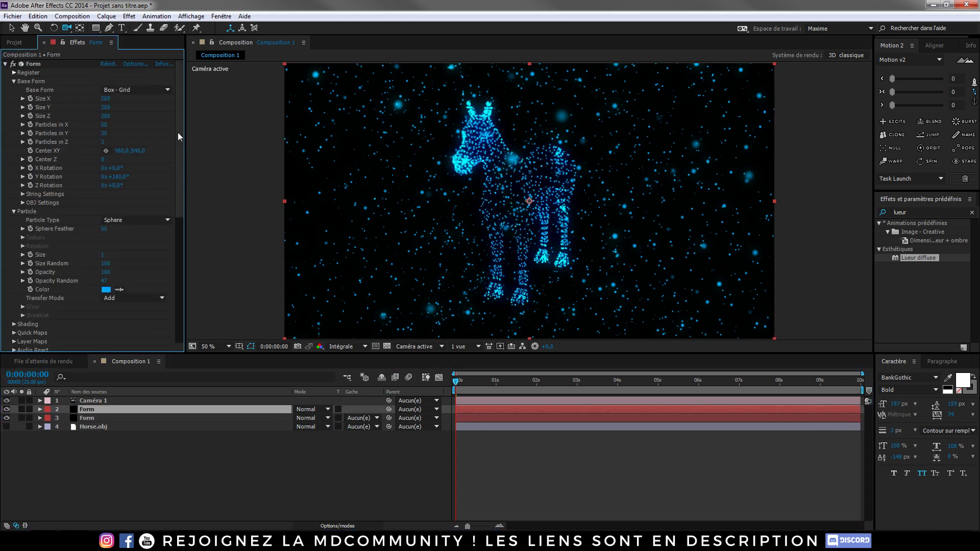
left_click_drag(178, 133, 178, 184)
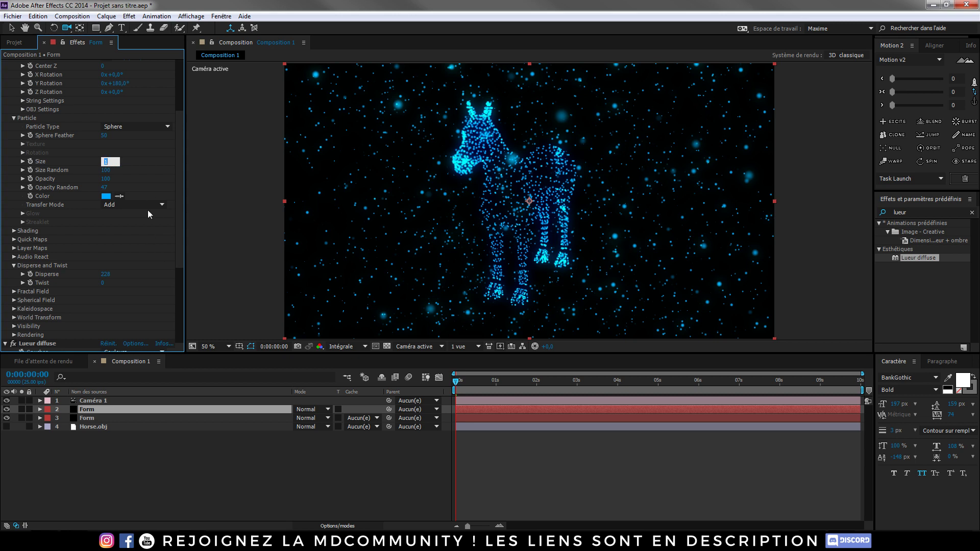
type("0.5")
type("1")
key("Return")
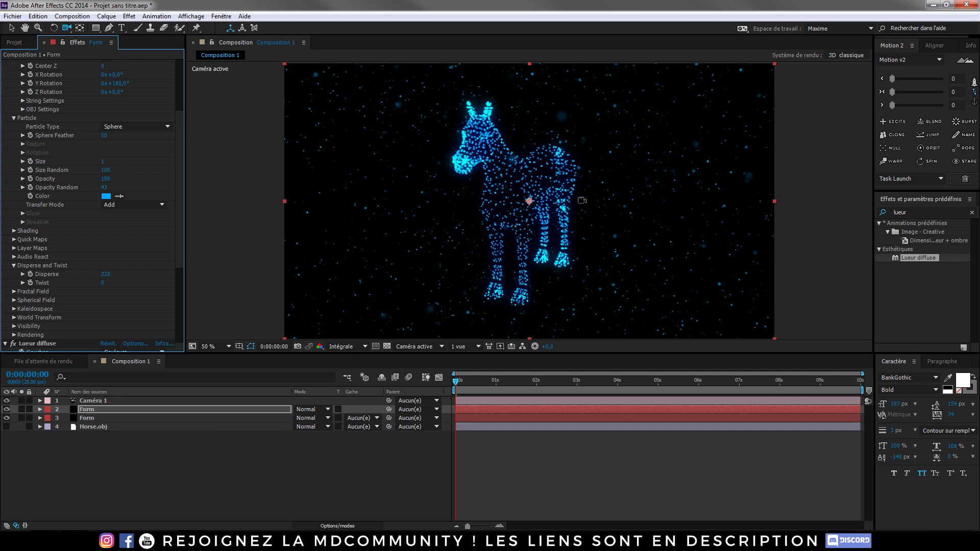
Try Caméra 1's Ouverture at 40 and 20 pixels, settling on 17 pixels.
left_click(40, 400)
left_click(303, 453)
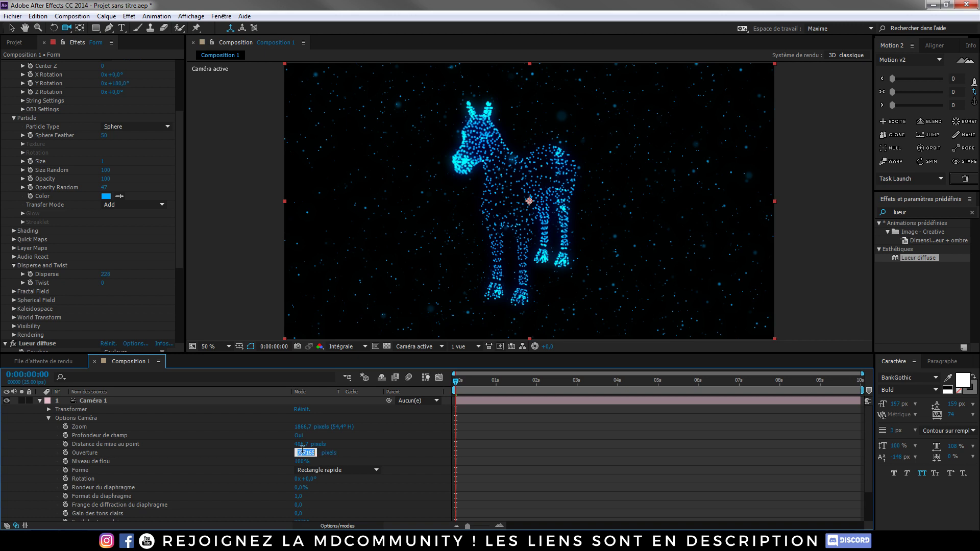
type("40")
key("Return")
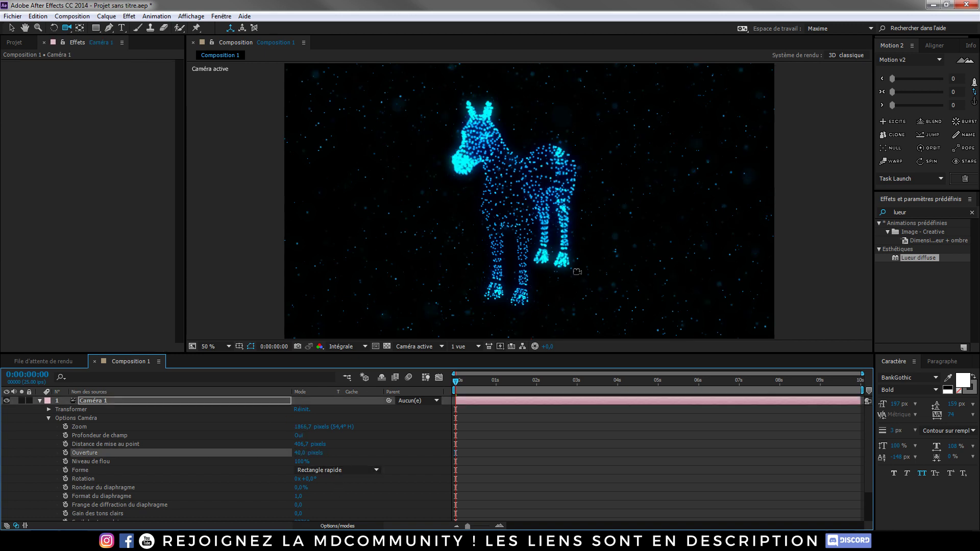
left_click(302, 453)
key("Return")
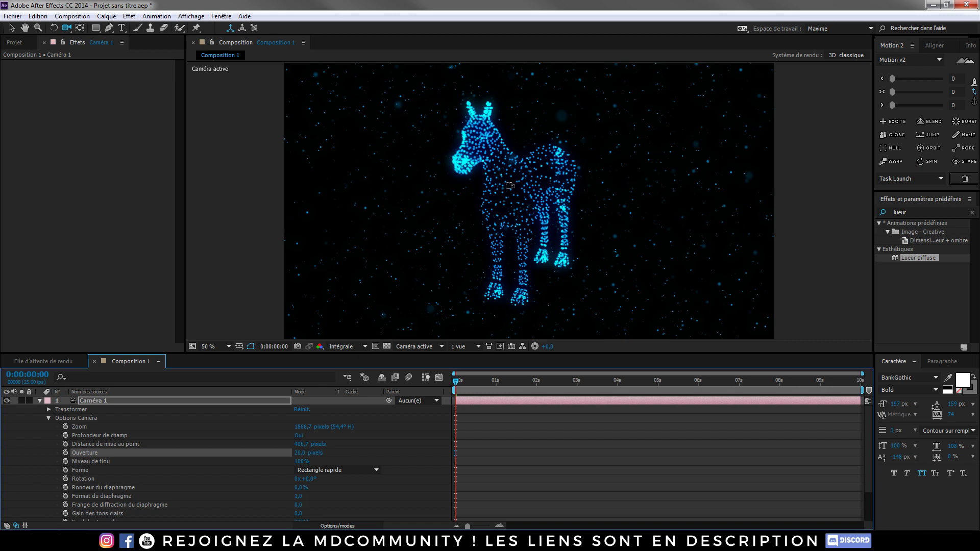
left_click(303, 452)
key("Return")
left_click(40, 401)
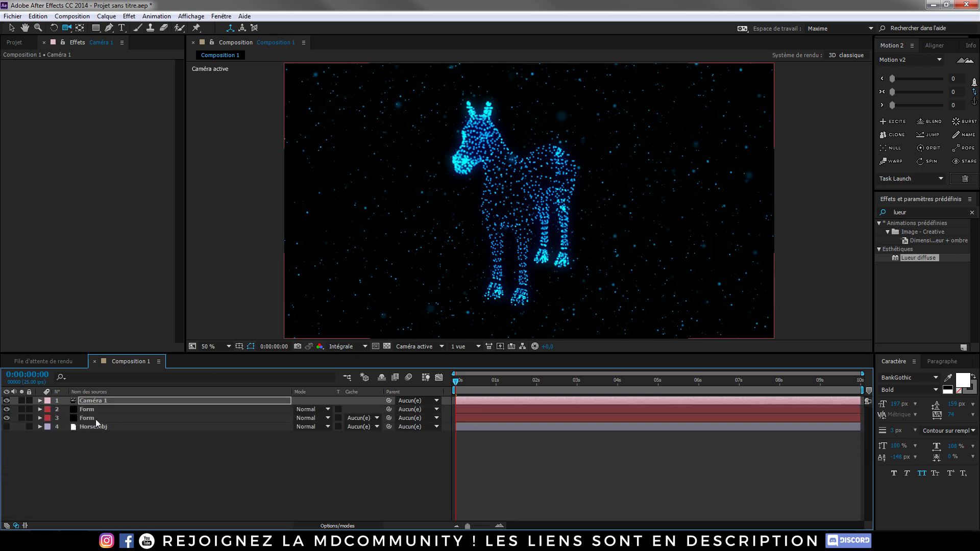
left_click(102, 418)
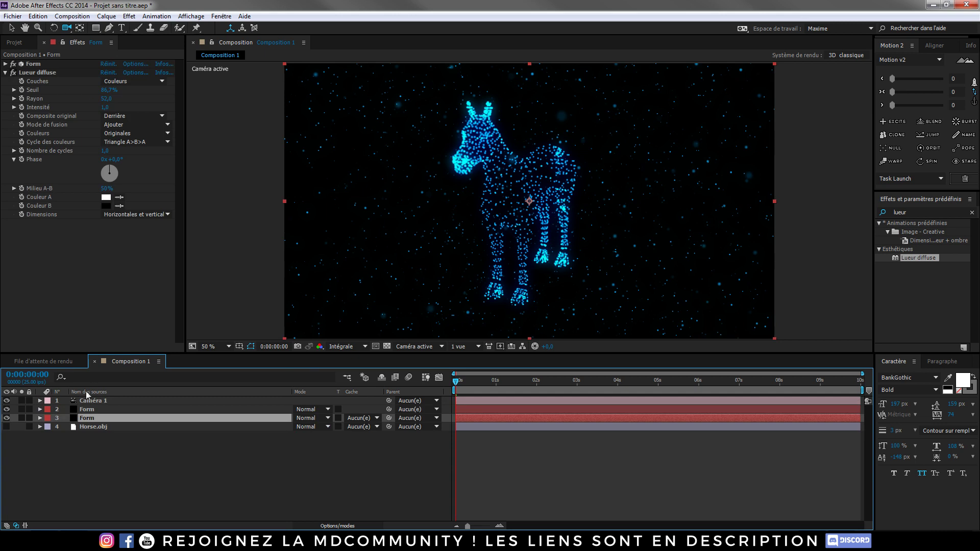
Set layer 2 Form's Particles in X to 80, then open the Trapcode Form - Particle life video in Chrome.
left_click(85, 410)
left_click(104, 125)
type("80")
key("Return")
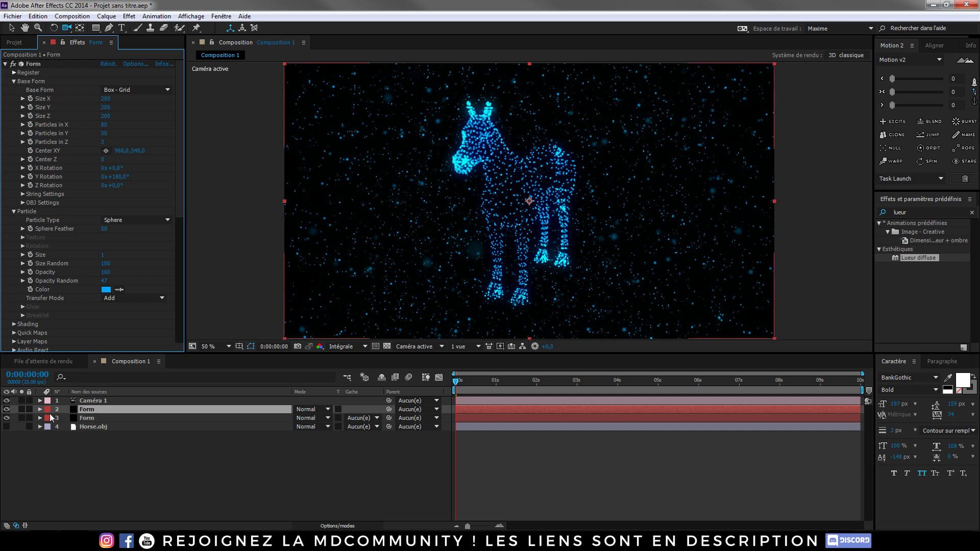
key("alt+Tab")
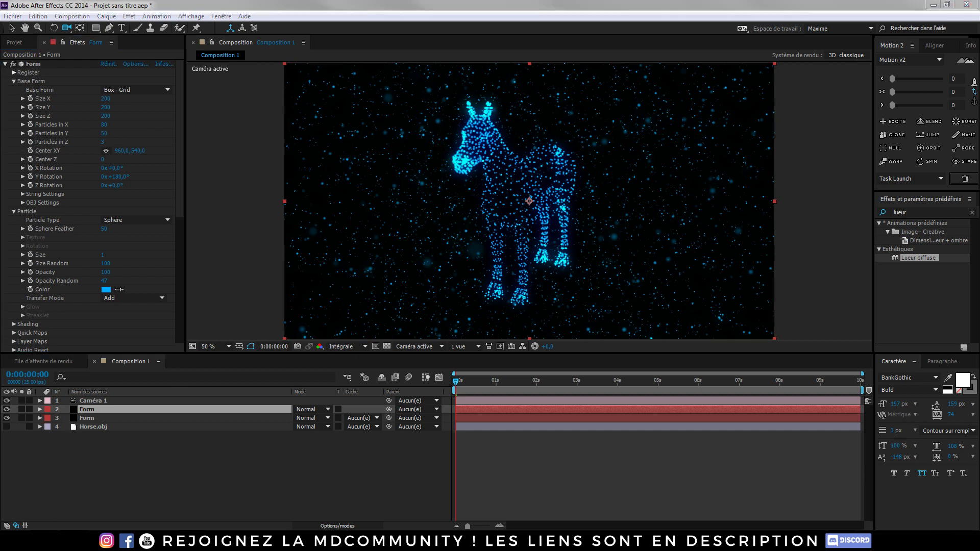
left_click(242, 4)
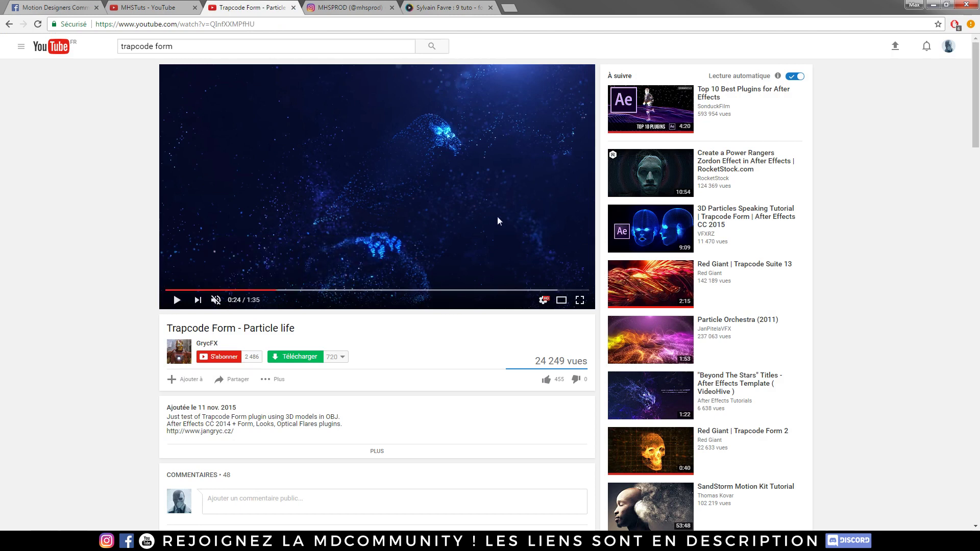
Jump along the reference video's progress bar to around 0:46.
left_click(300, 290)
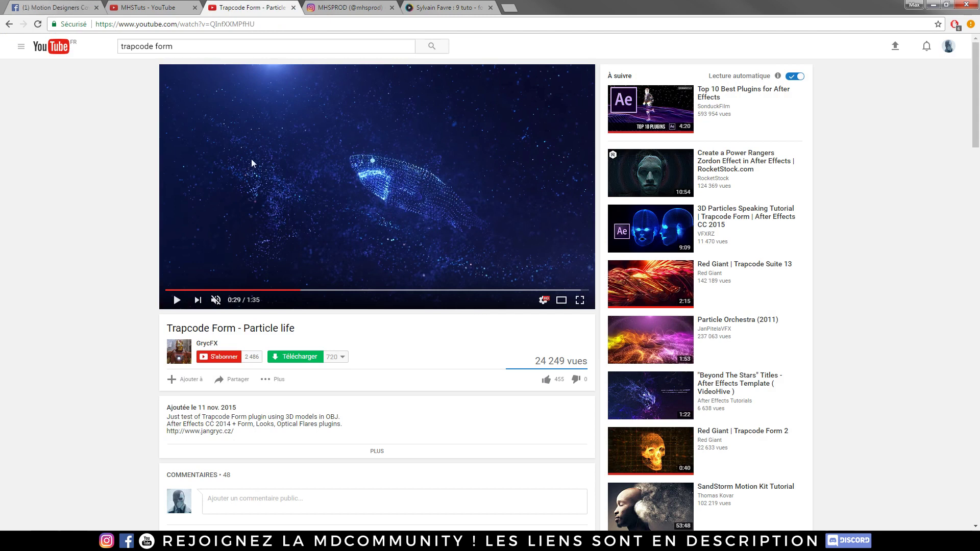
left_click(320, 290)
left_click(376, 290)
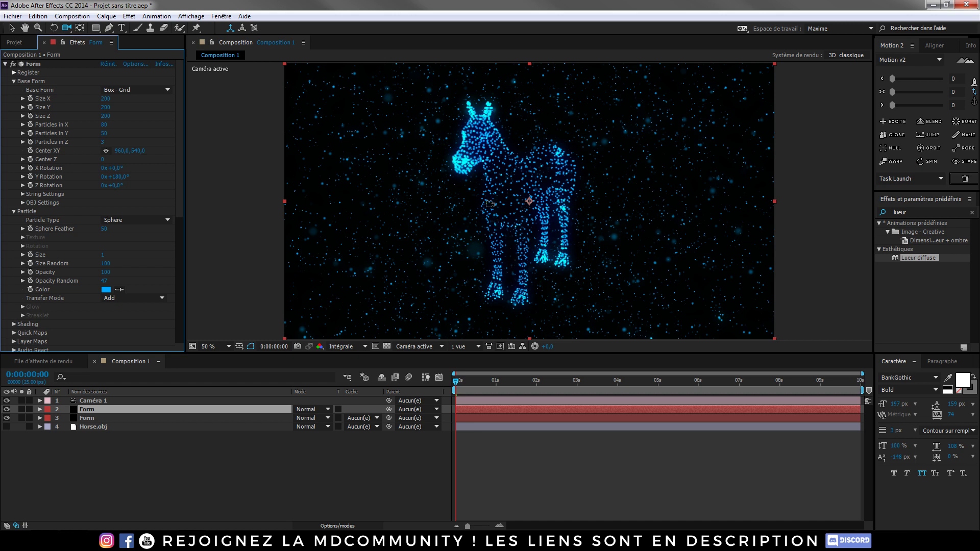
Create a Ponctuelle light named Lumière 1 via the timeline's Créer > Lumière menu.
left_click(101, 462)
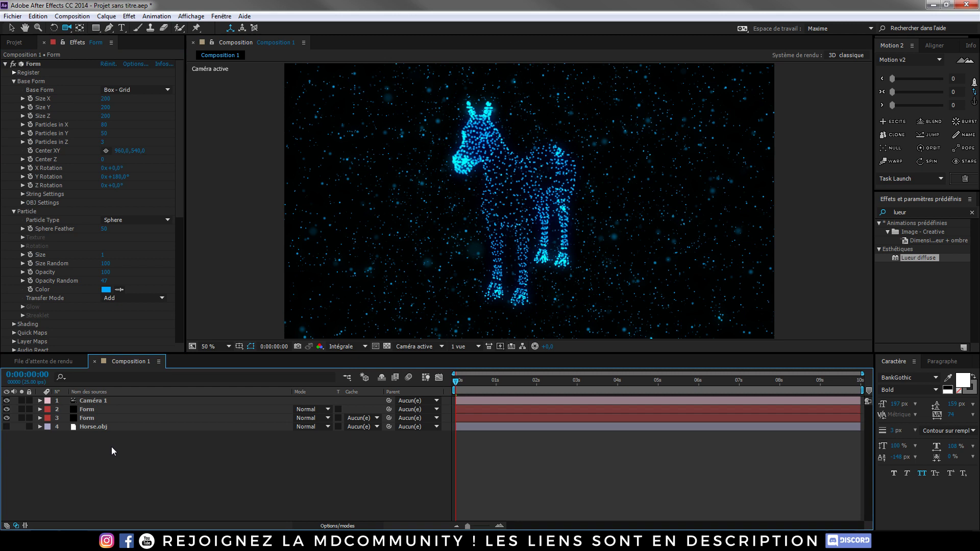
key("ctrl+y")
left_click(596, 302)
right_click(154, 446)
mouse_move(310, 345)
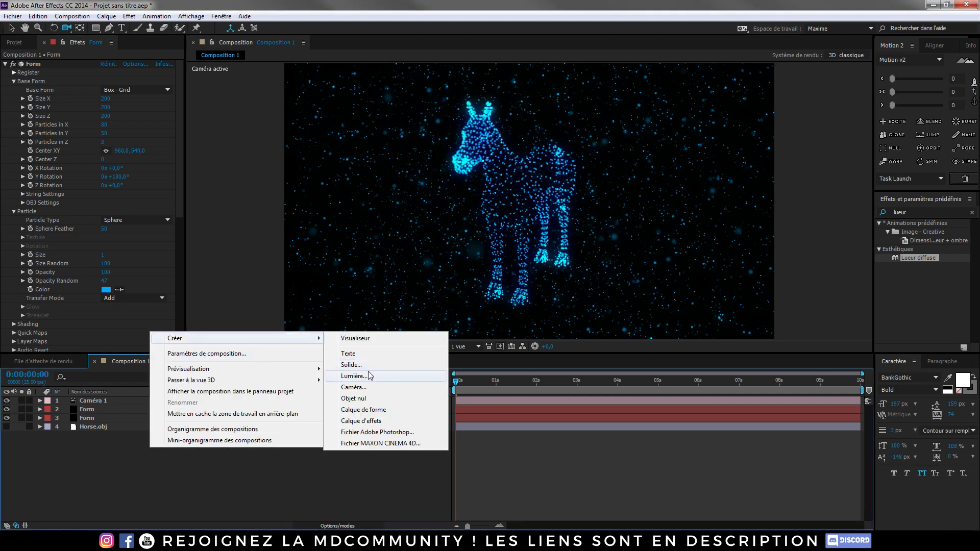
left_click(353, 376)
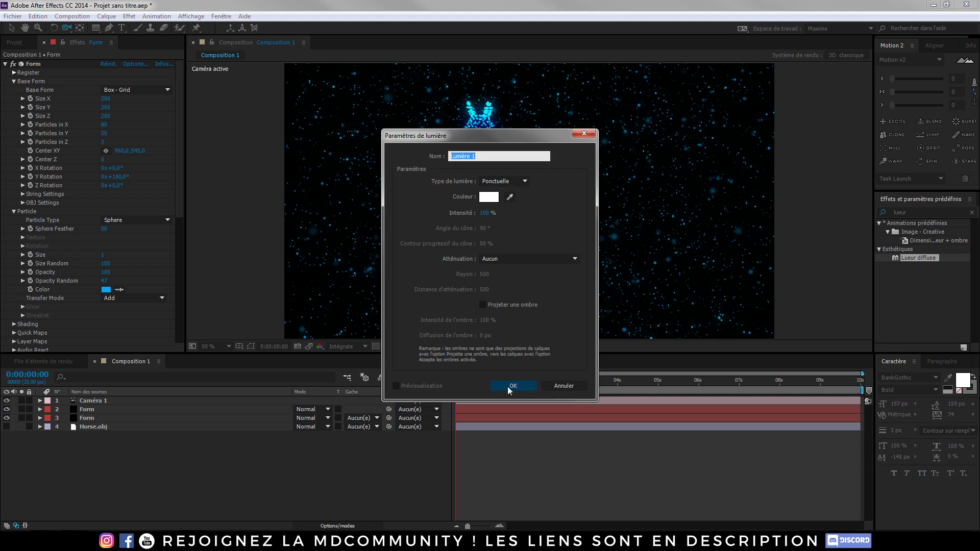
left_click(512, 386)
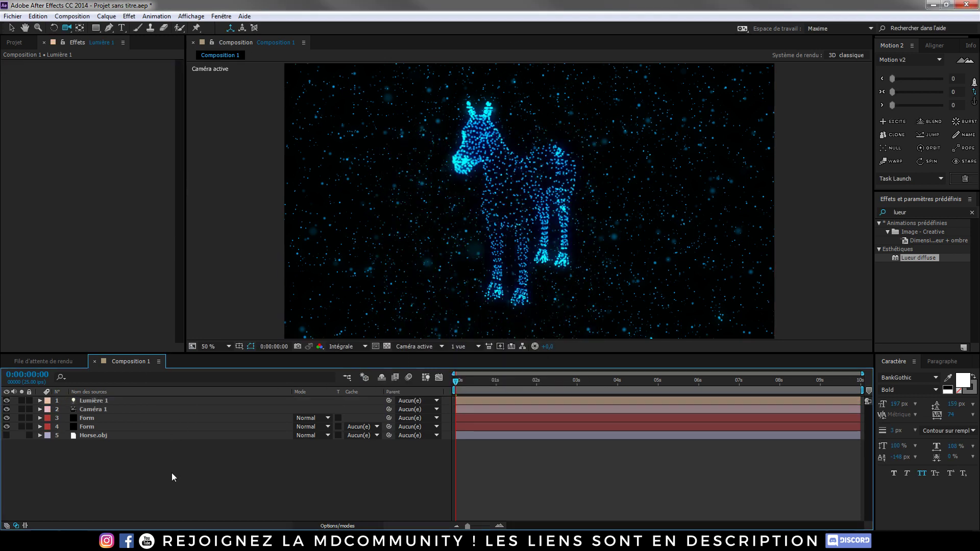
Create black solid Noir uni 1 with Optical Flares set to the Light > Blue Spark preset.
key("ctrl+y")
left_click(549, 300)
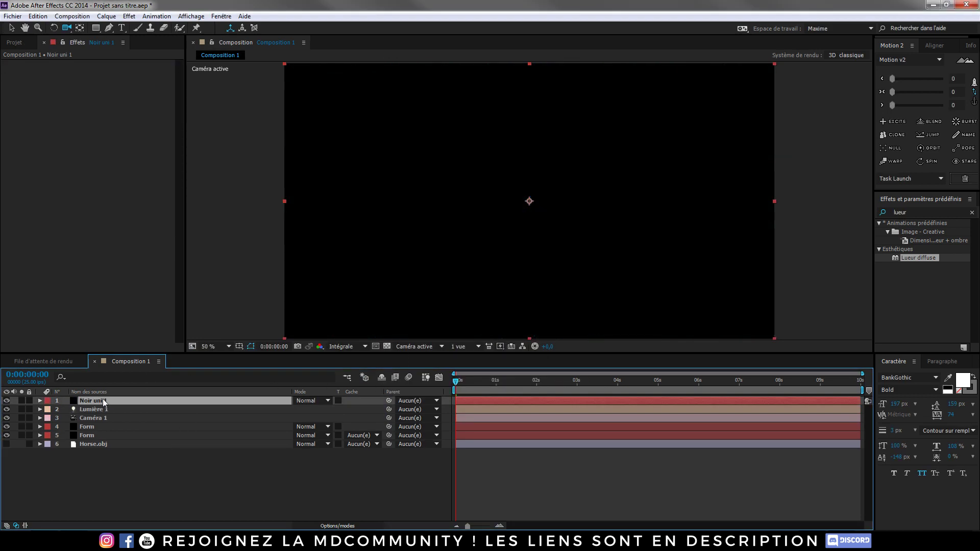
key("ctrl+space")
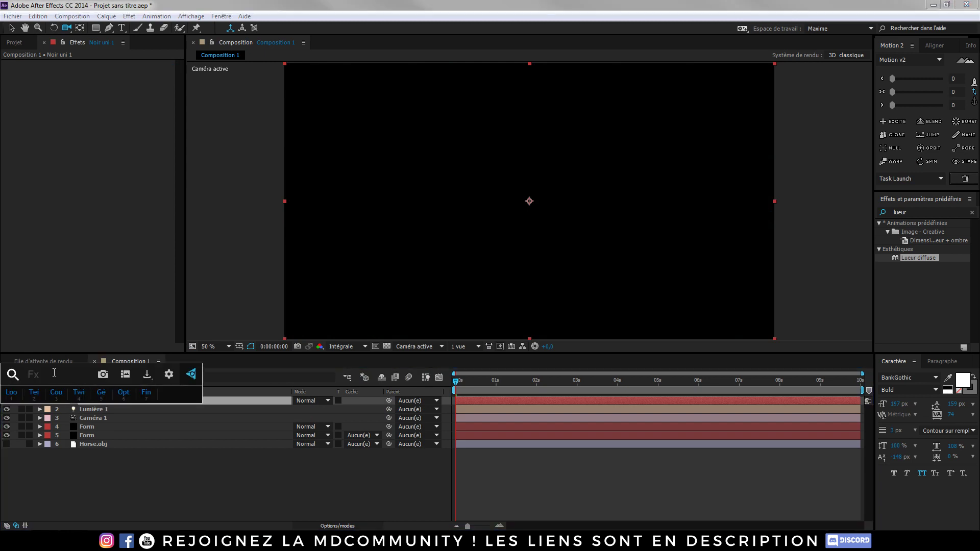
left_click(140, 397)
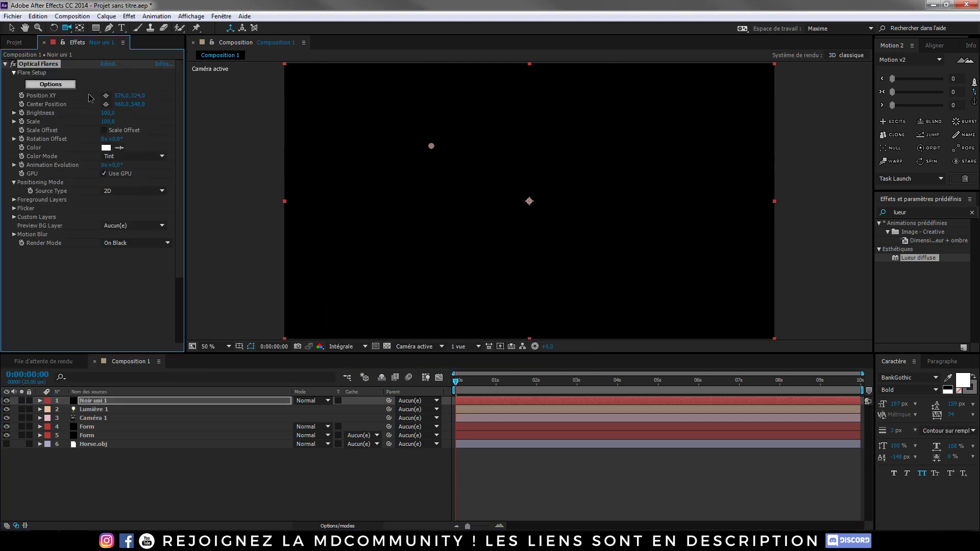
left_click(63, 86)
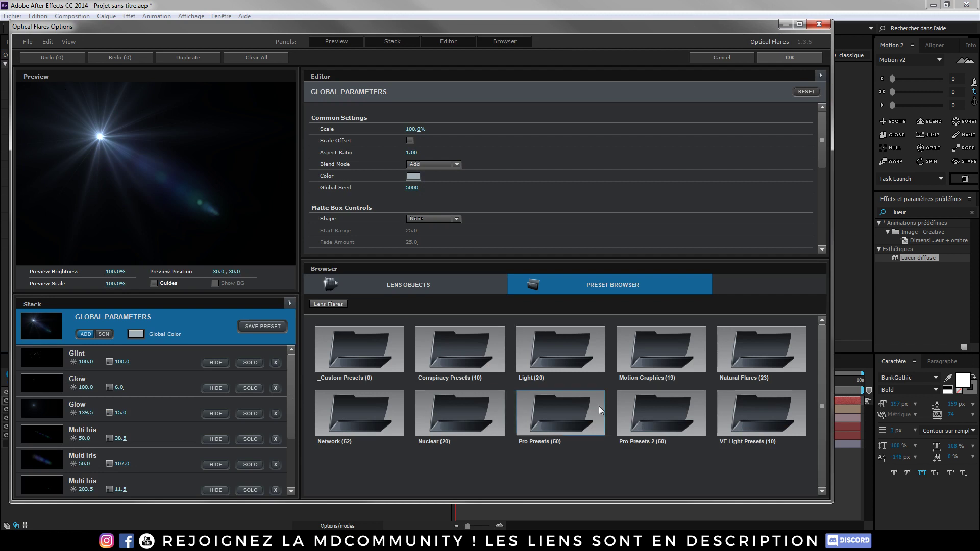
left_click(636, 357)
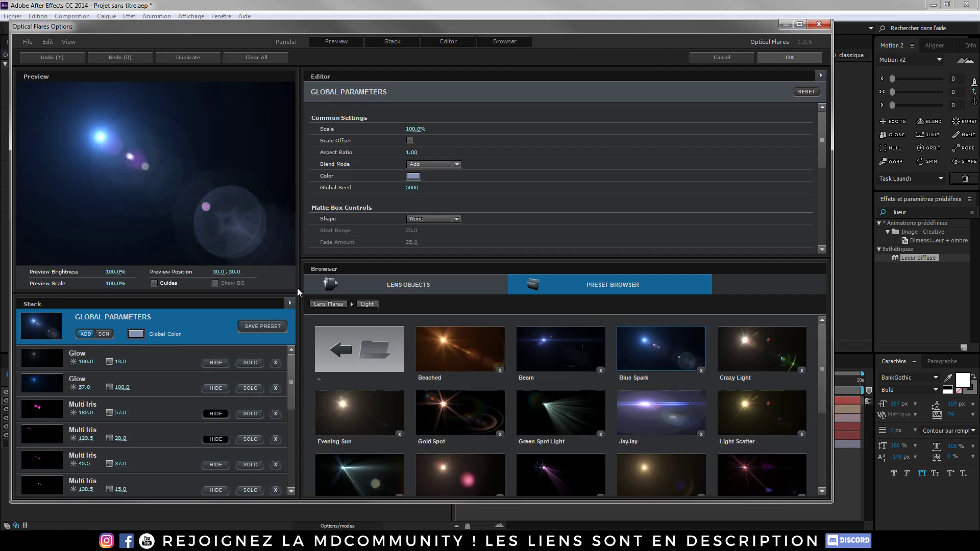
left_click(791, 57)
left_click(306, 401)
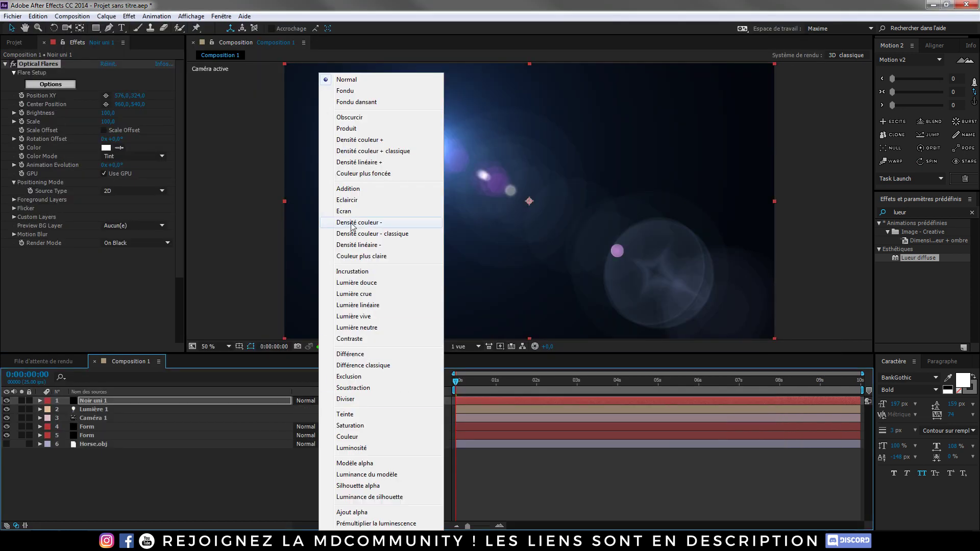
Set Noir uni 1 to Écran blend mode and the flare Source Type to Track Lights.
left_click(344, 211)
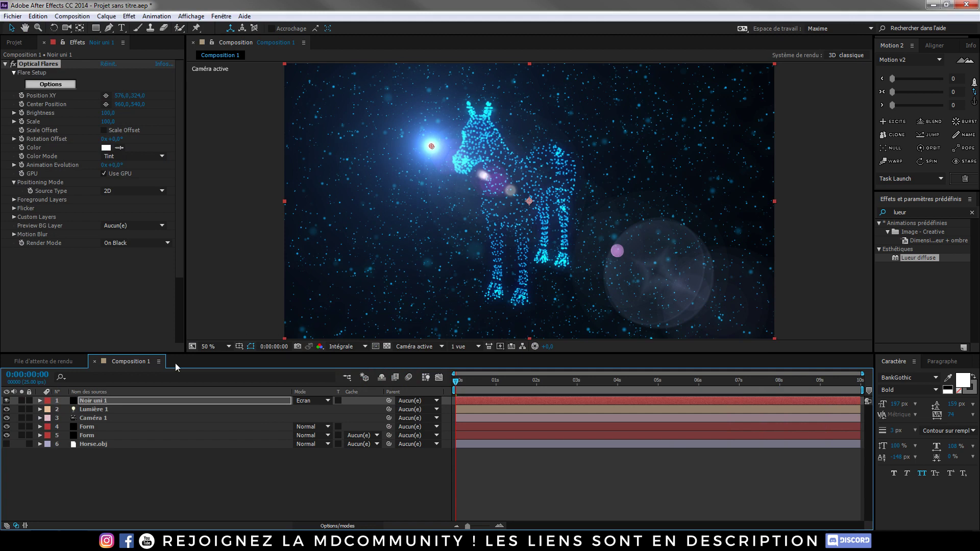
left_click(138, 191)
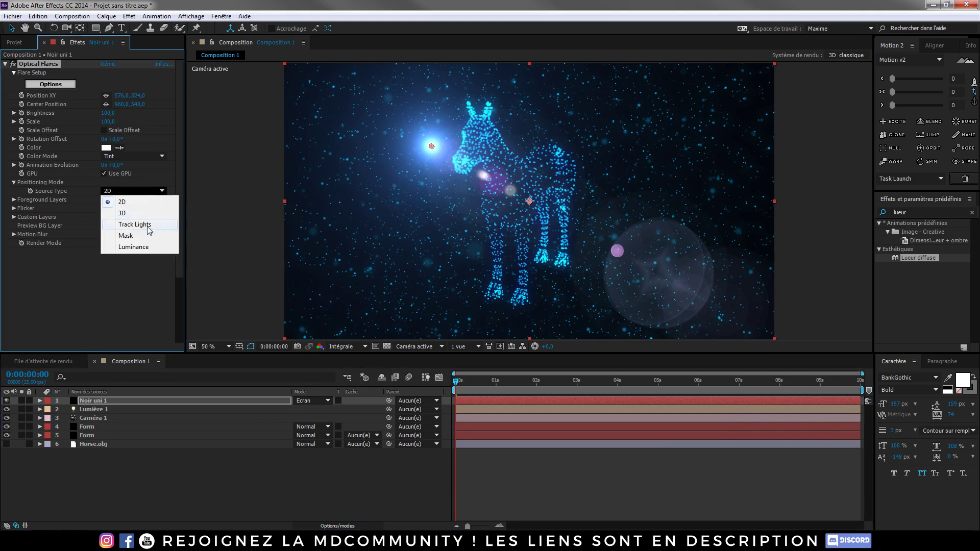
left_click(146, 225)
scroll(580, 200, "down", 1)
scroll(578, 202, "down", 5)
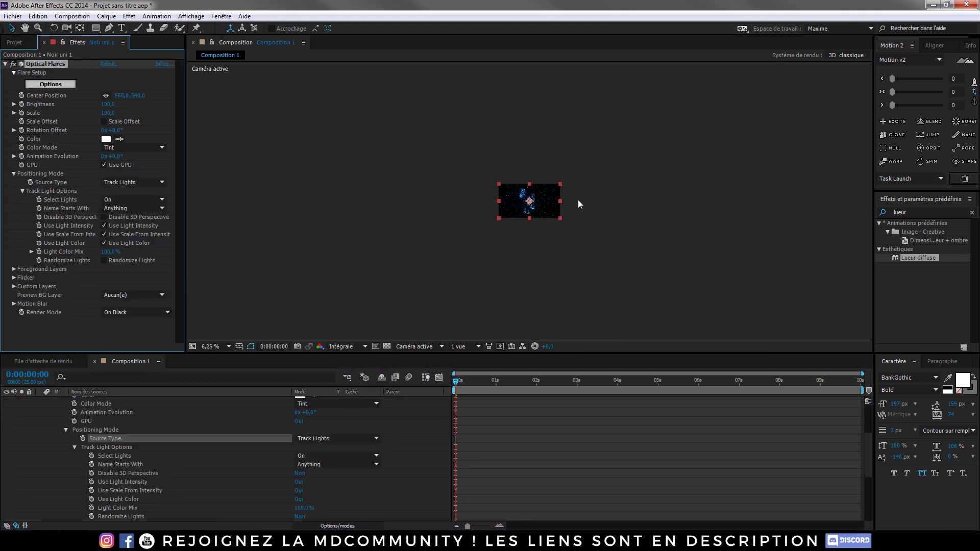
scroll(147, 423, "up", 3)
scroll(44, 431, "up", 3)
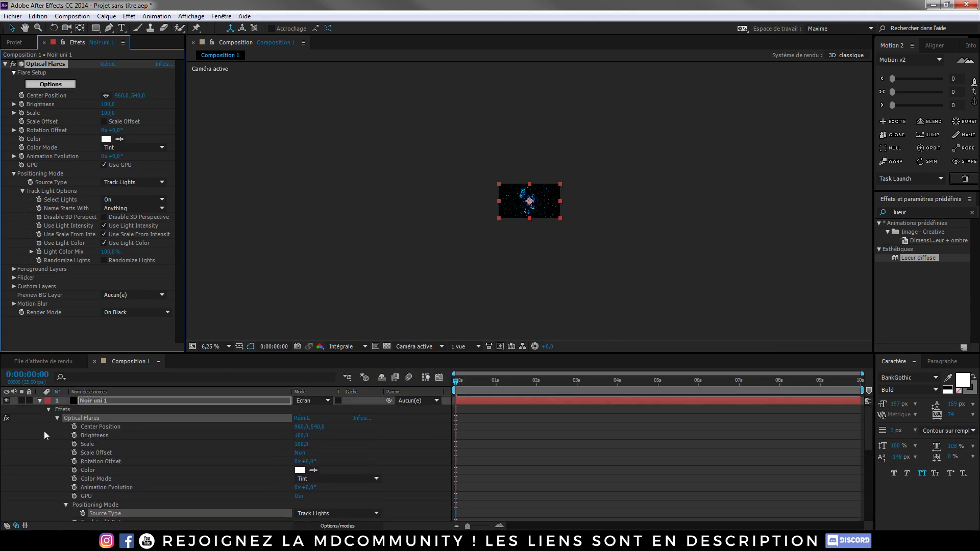
left_click(40, 404)
left_click(40, 402)
Drag Lumière 1 toward the composition's upper right and reset the view to 50%.
left_click(92, 410)
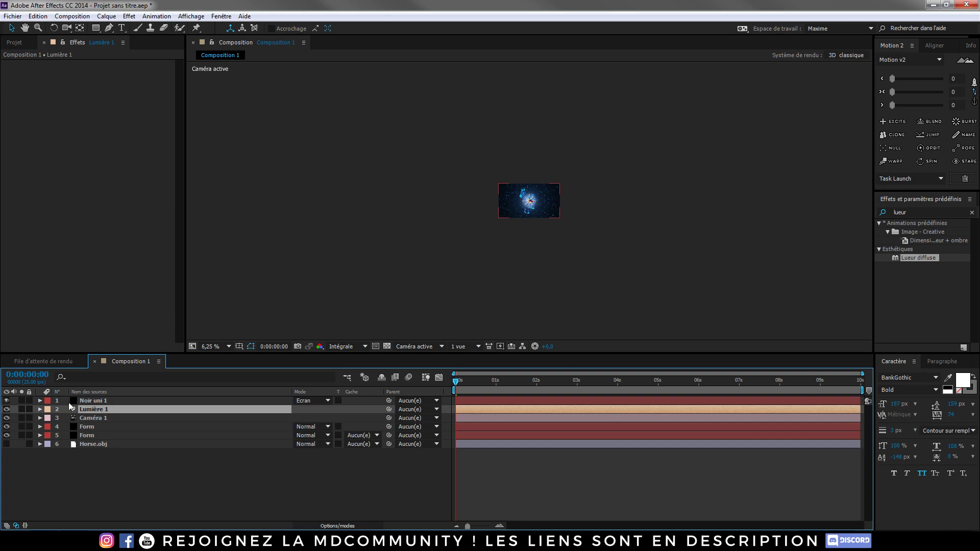
scroll(520, 226, "up", 2)
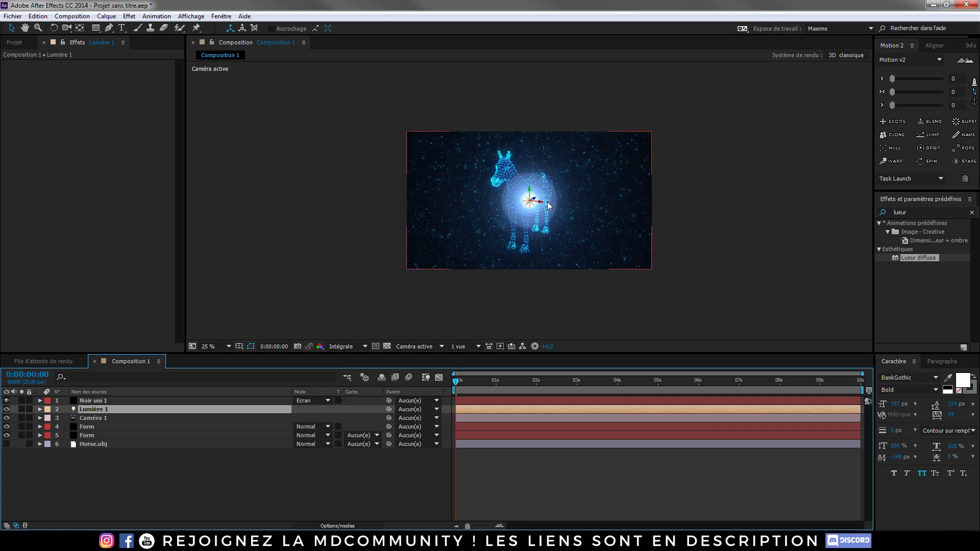
mouse_move(541, 204)
left_mouse_down()
mouse_move(666, 230)
mouse_move(673, 132)
left_mouse_up()
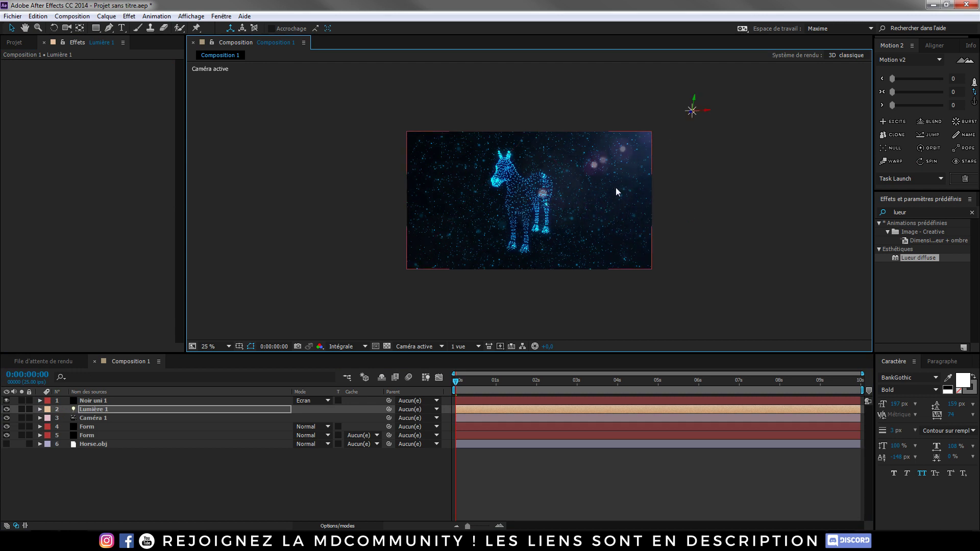
key("period")
left_click(91, 459)
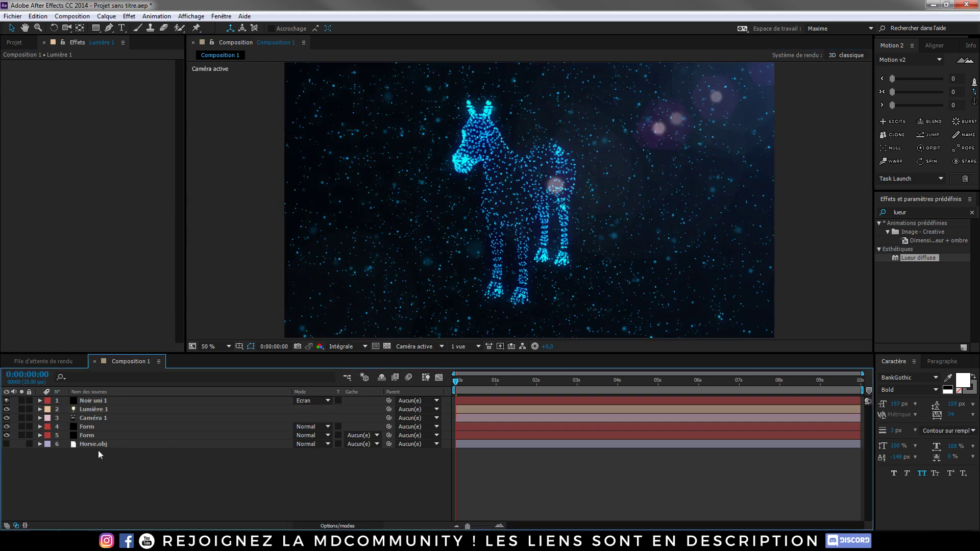
key("ctrl+y")
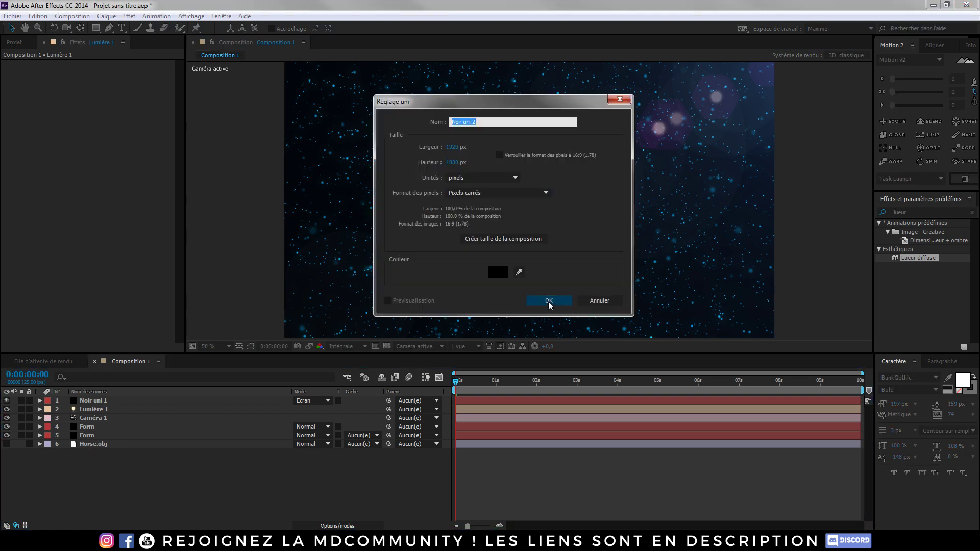
Create Noir uni 2 above Horse.obj and apply Gamme des dégradés to it.
left_click(549, 305)
left_click_drag(100, 403, 113, 450)
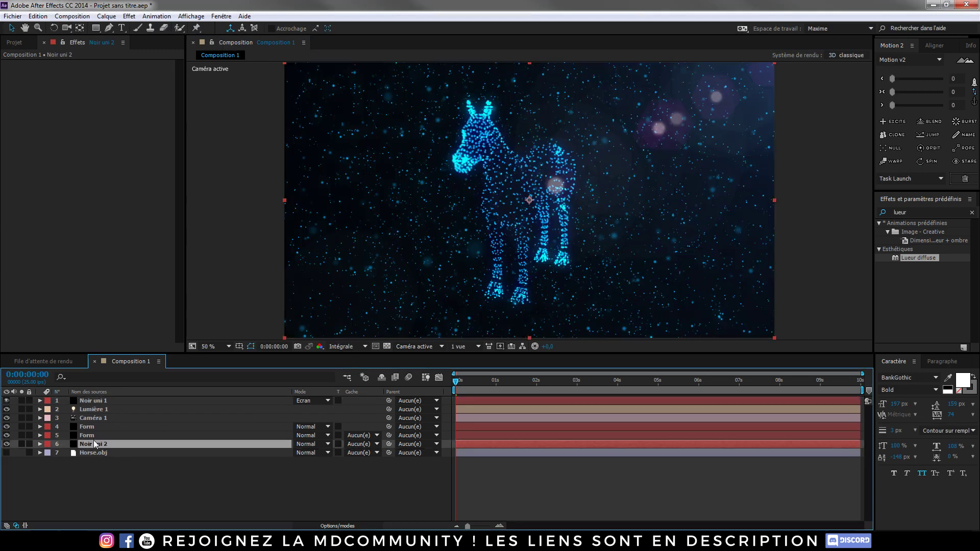
key("ctrl+space")
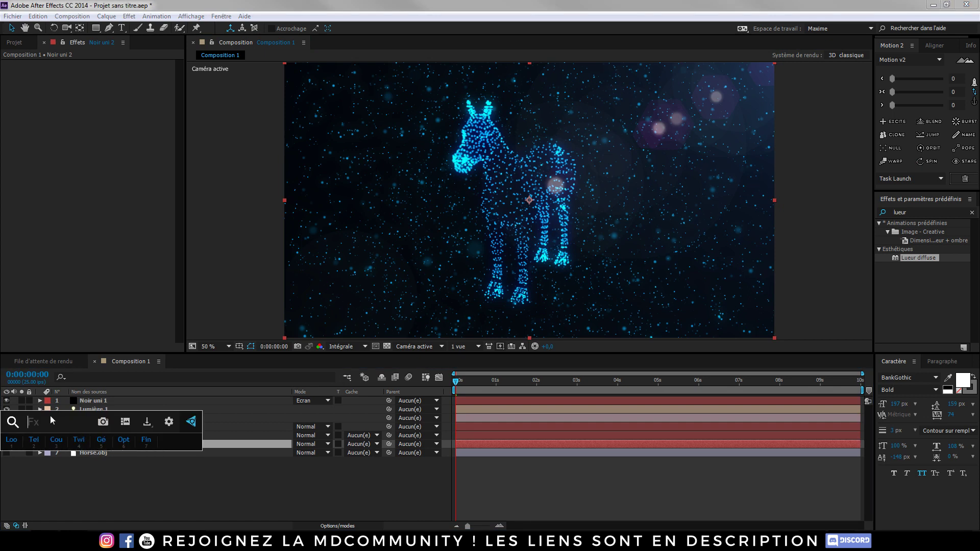
type("dégrad")
left_click(64, 465)
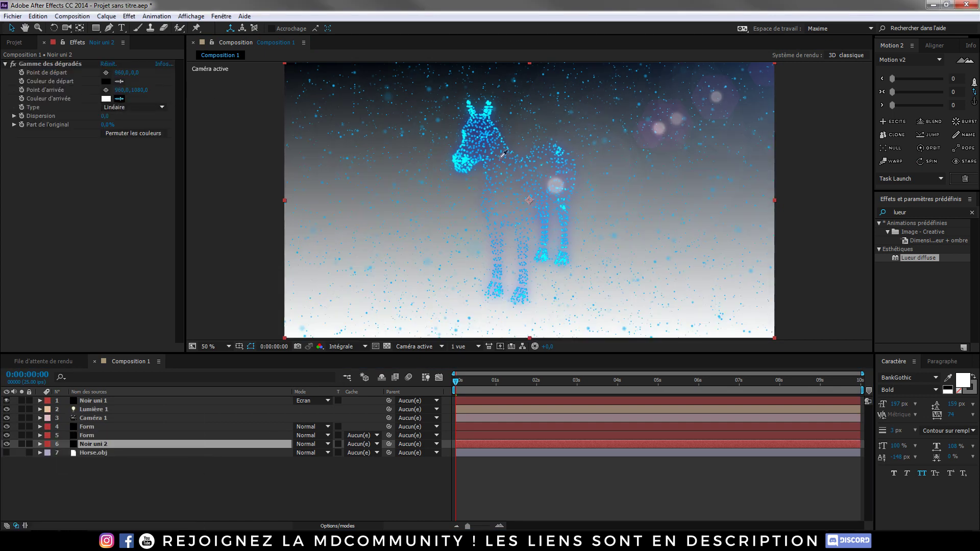
Set the gradient's Couleur d'arrivée to dark blue 143A5D.
left_click(468, 150)
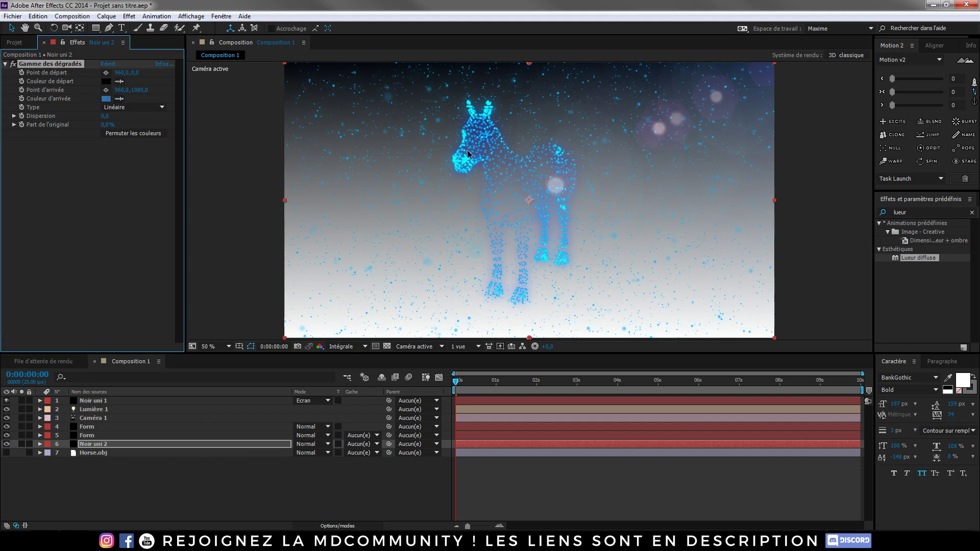
left_click(106, 99)
left_click(268, 292)
left_click_drag(268, 292, 268, 312)
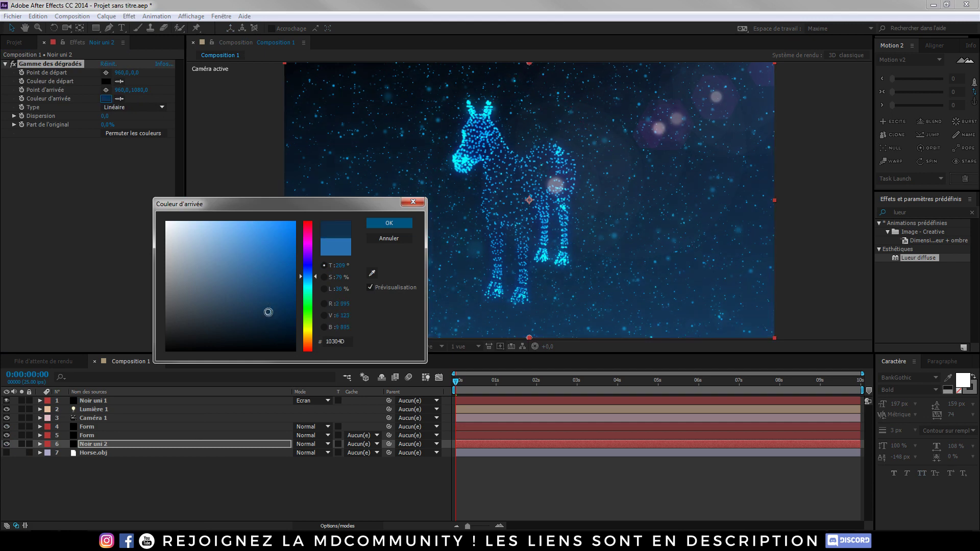
left_click(389, 223)
Sample a dark blue from the horse as Noir uni 1's Optical Flares tint colour.
left_click(85, 426)
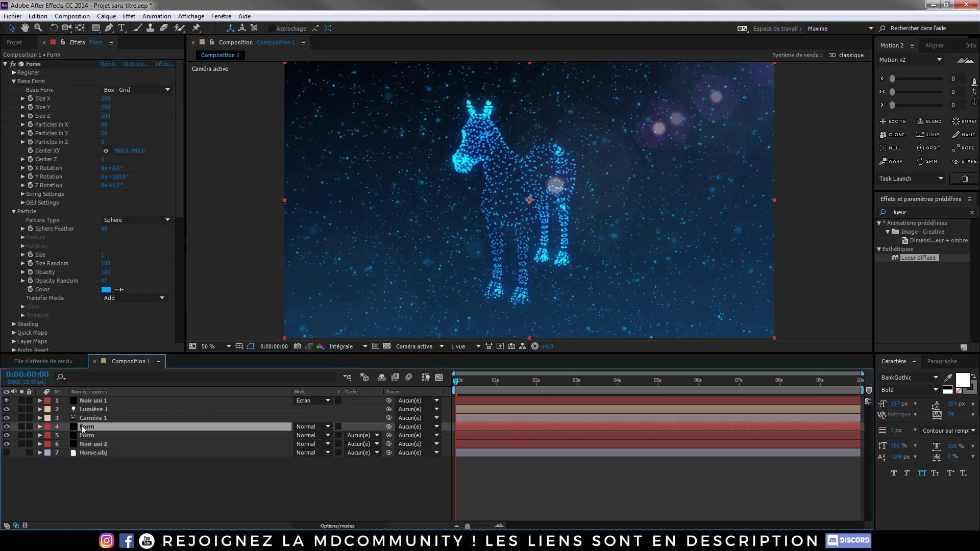
left_click(88, 402)
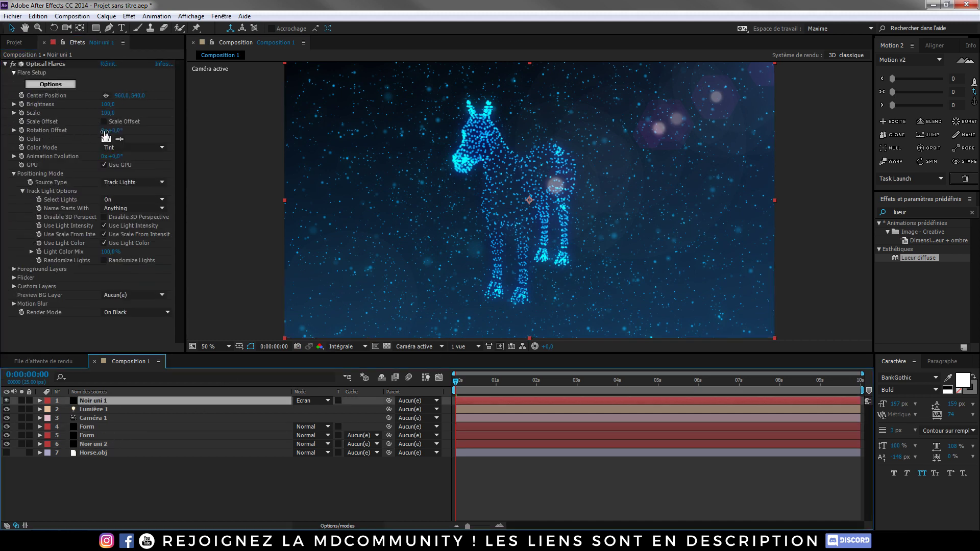
left_click(119, 139)
left_click(487, 109)
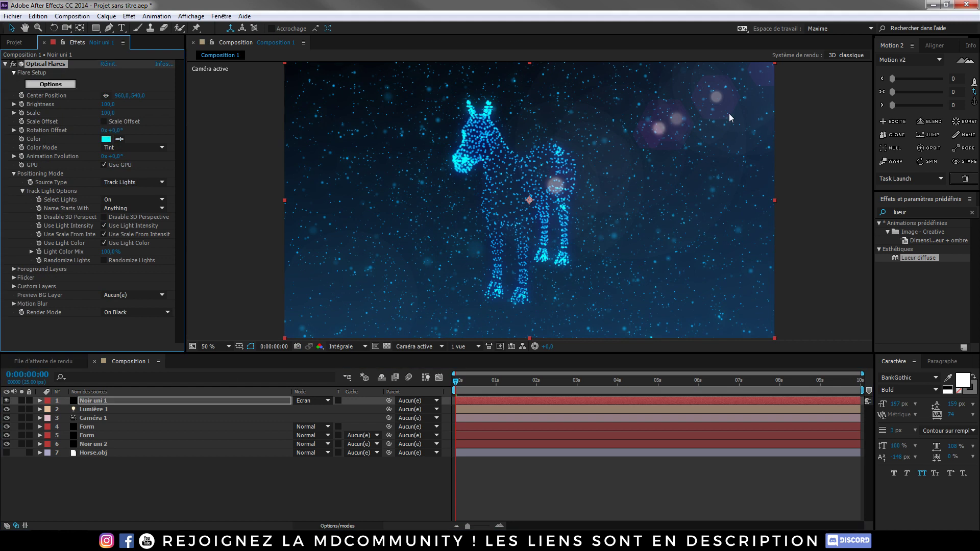
left_click(119, 139)
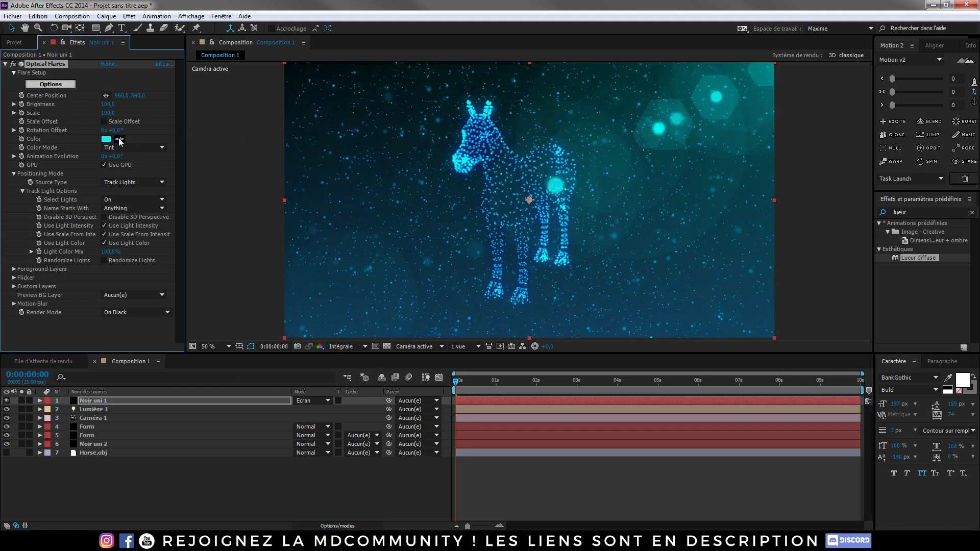
left_click(488, 134)
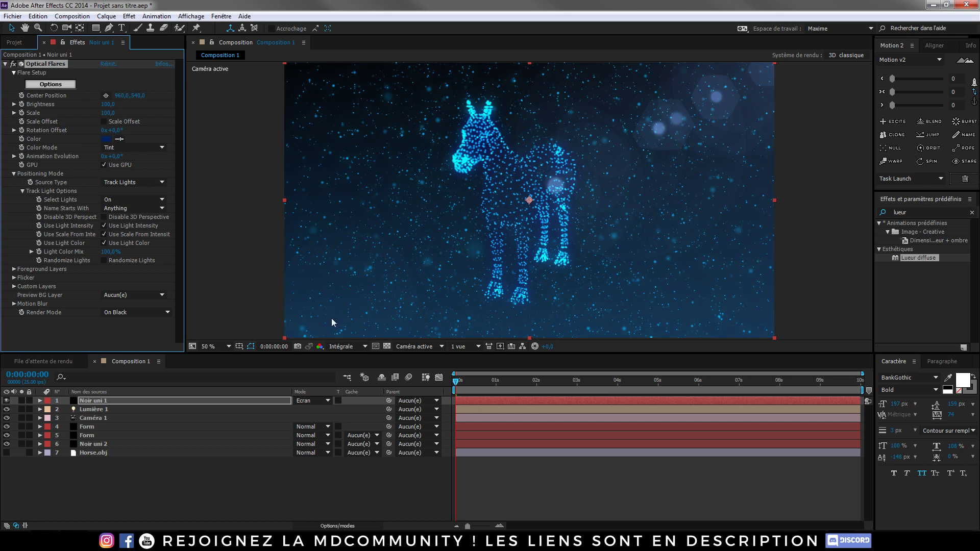
left_click(123, 466)
Add a new adjustment layer on top and apply the Looks effect to it.
key("ctrl+alt+y")
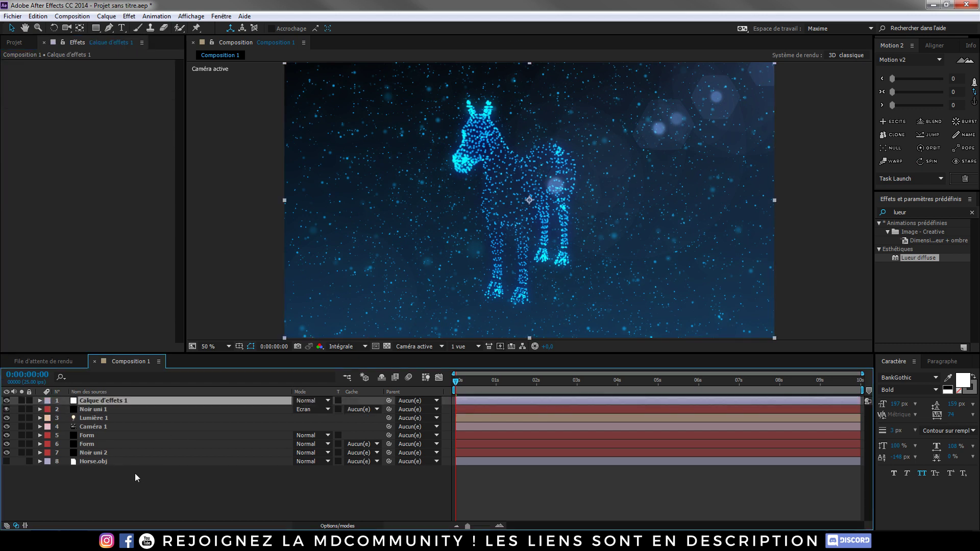
key("ctrl+space")
left_click(62, 461)
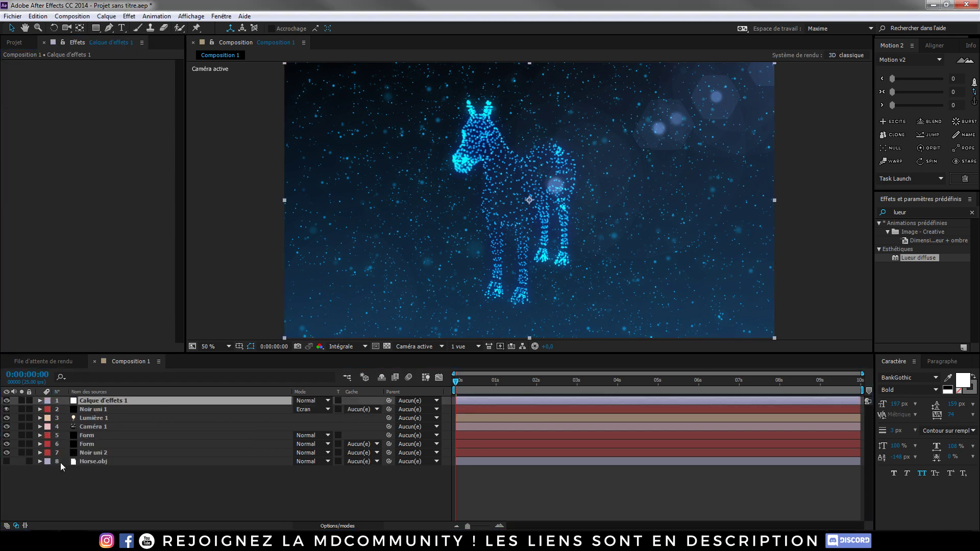
Preview Cat Eye, Body Shop and Thames, then apply Blockbuster's Classic Tension look.
left_click(40, 92)
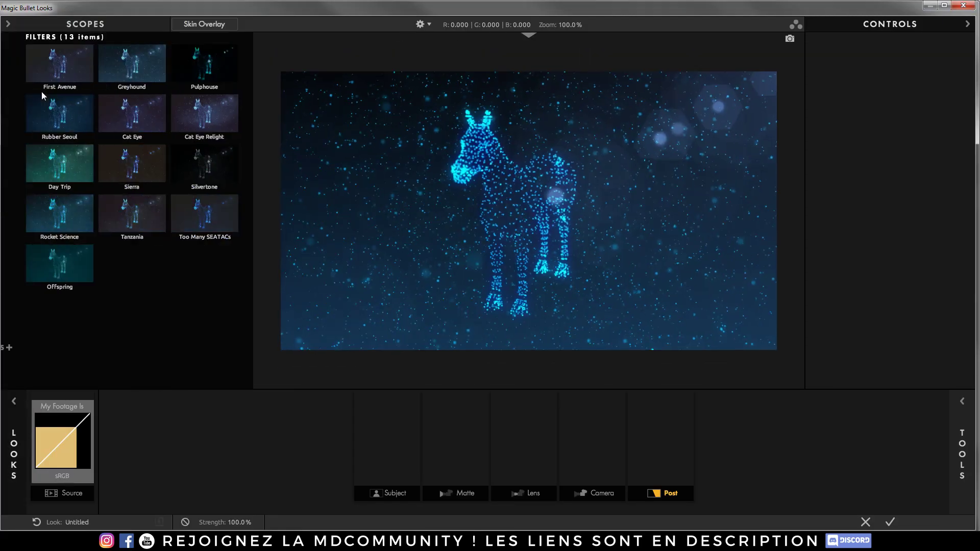
left_click(182, 118)
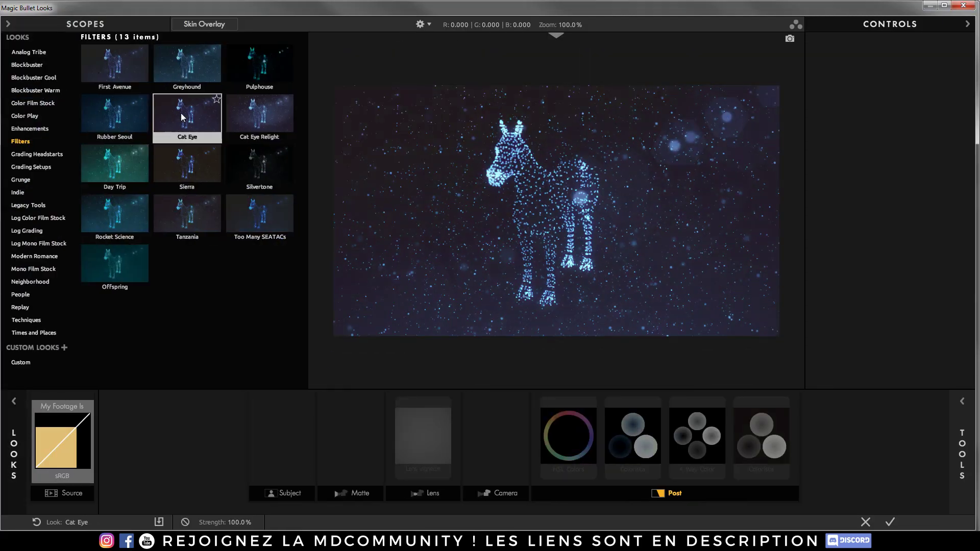
key("ctrl+z")
left_click(41, 62)
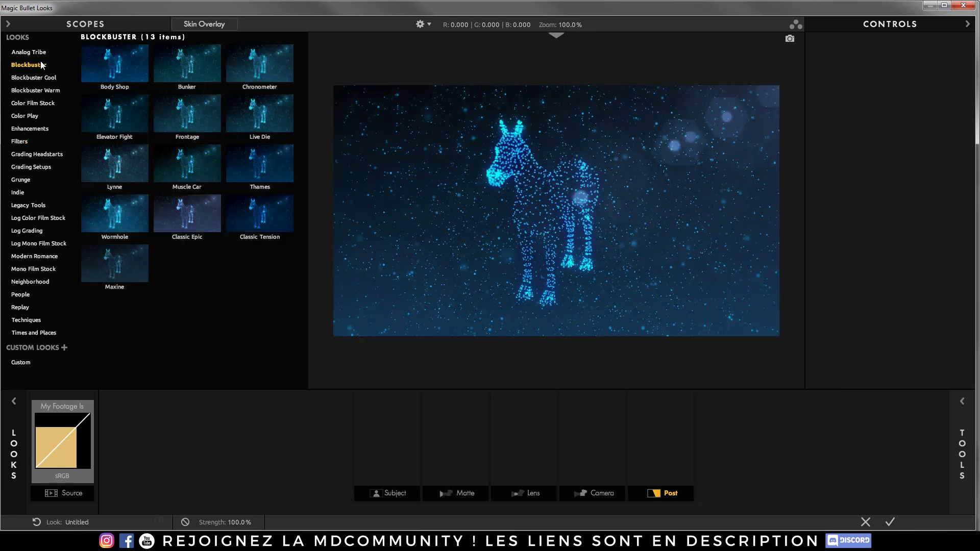
left_click(98, 67)
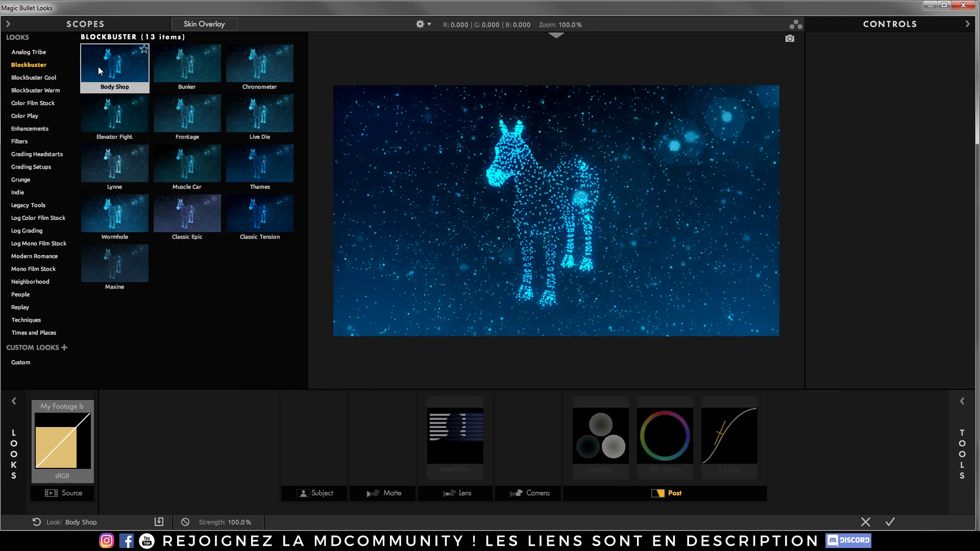
left_click(241, 156)
left_click(237, 210)
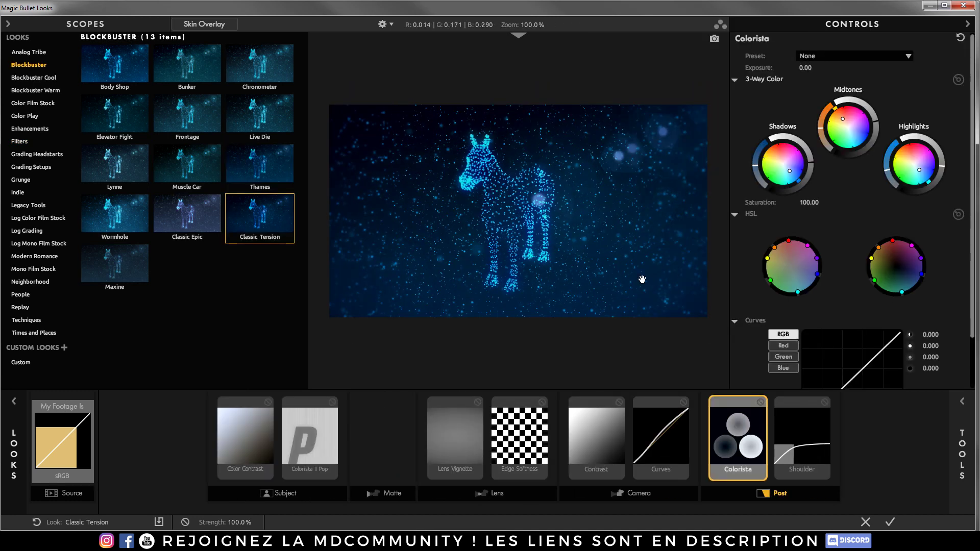
left_click(890, 522)
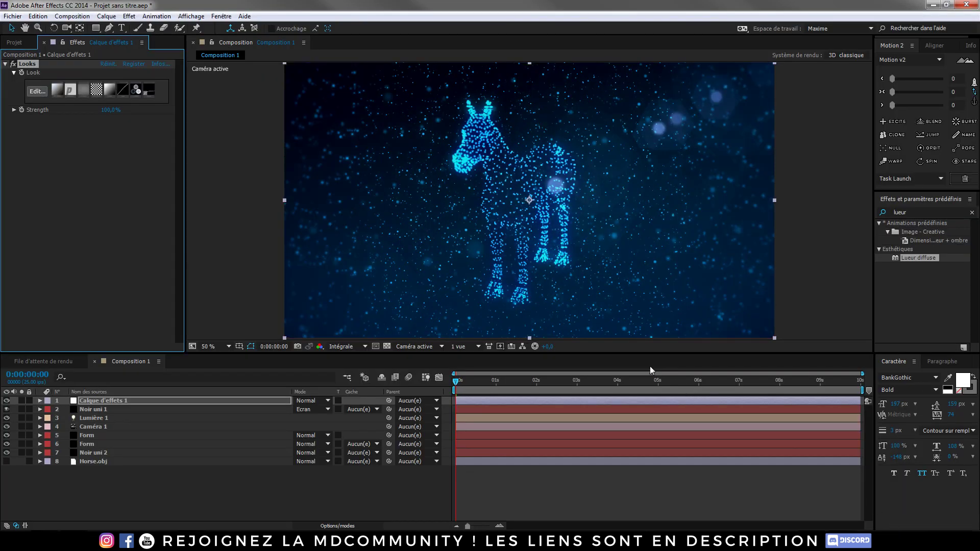
Search 'vign' and apply Sapphire S_Vignette to the adjustment layer.
left_click(919, 212)
type("vign")
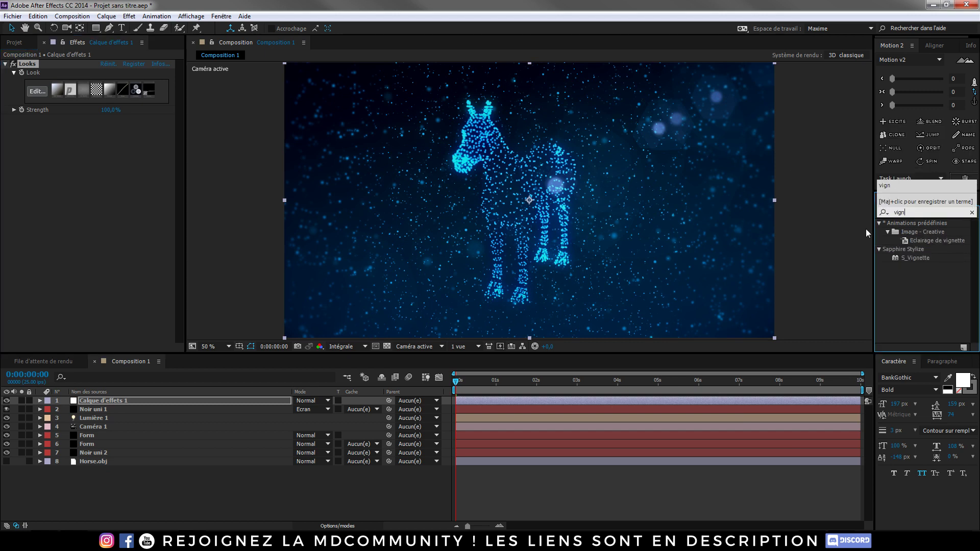
left_click(902, 258)
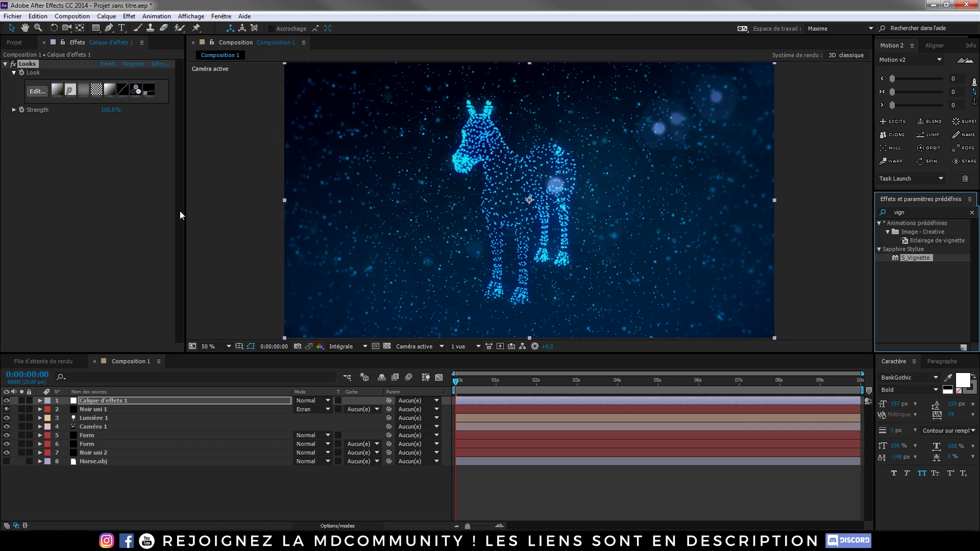
left_click_drag(916, 257, 180, 210)
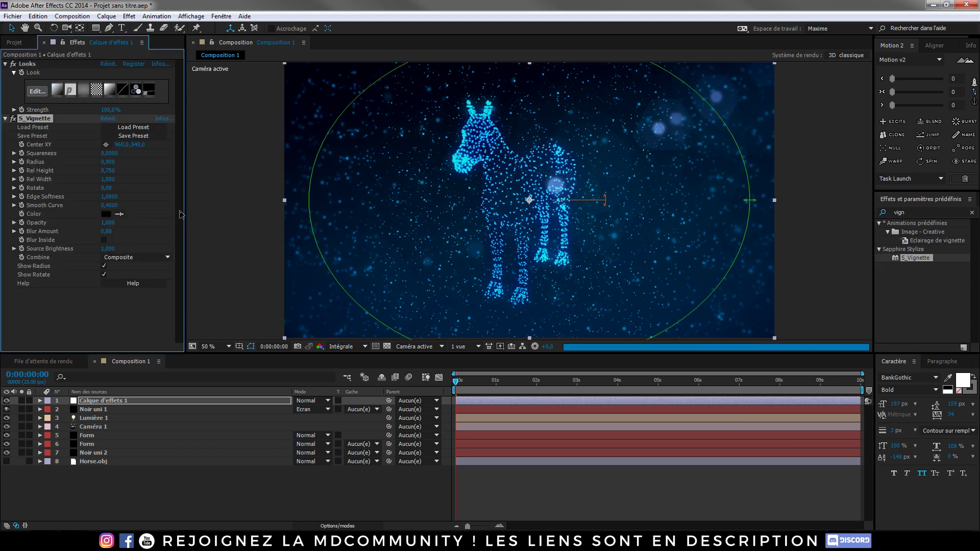
Set the vignette Radius to 1,100 and lower the preview resolution to Half.
left_click(108, 161)
type("1,1")
left_click(213, 195)
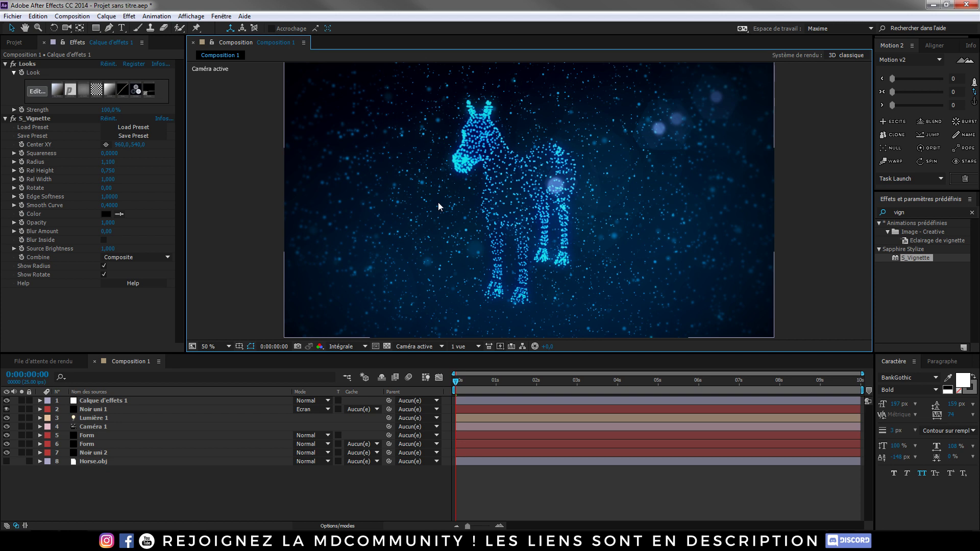
left_click(357, 346)
left_click(351, 387)
Orbit the camera to a more frontal horse view and test Form's Disperse setting.
key("c")
mouse_move(529, 196)
left_mouse_down()
mouse_move(536, 170)
mouse_move(514, 190)
left_mouse_up()
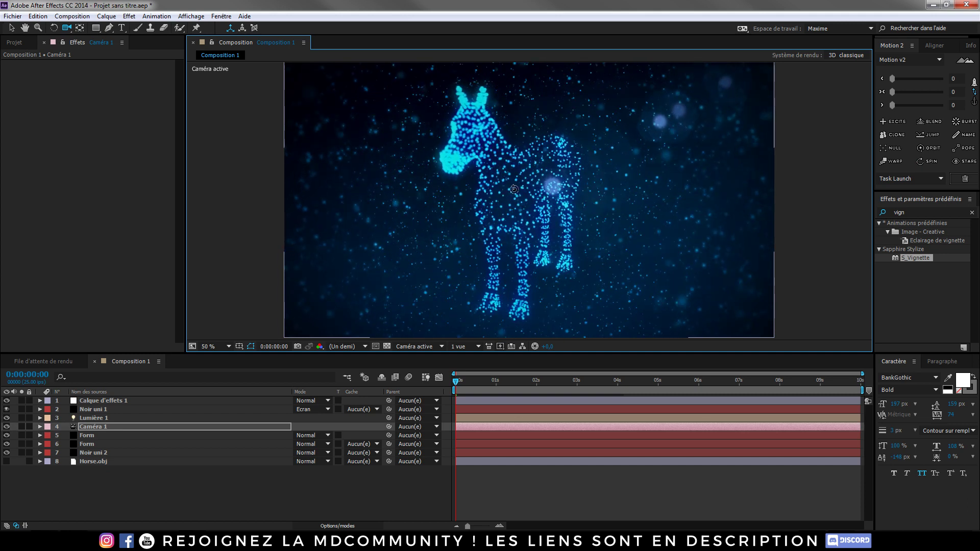
left_click(94, 445)
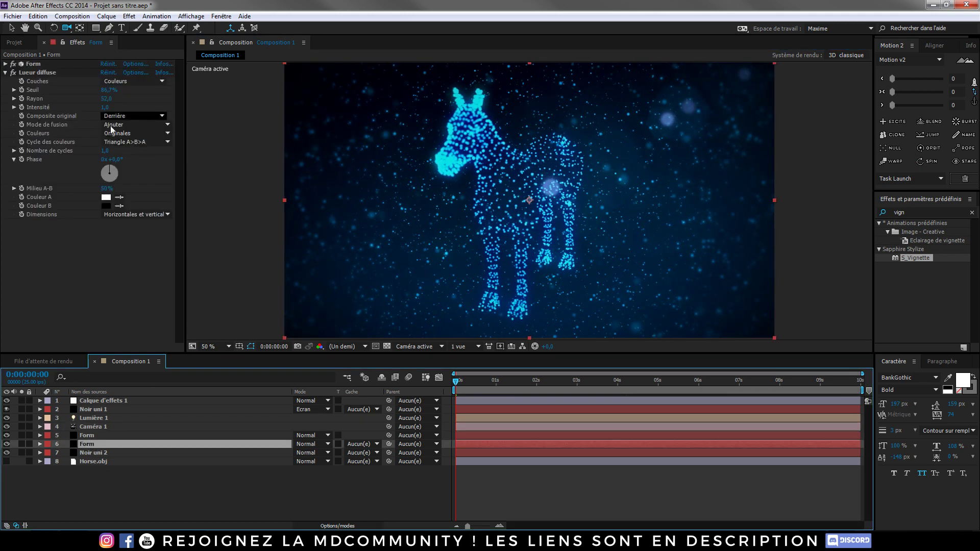
left_click(6, 65)
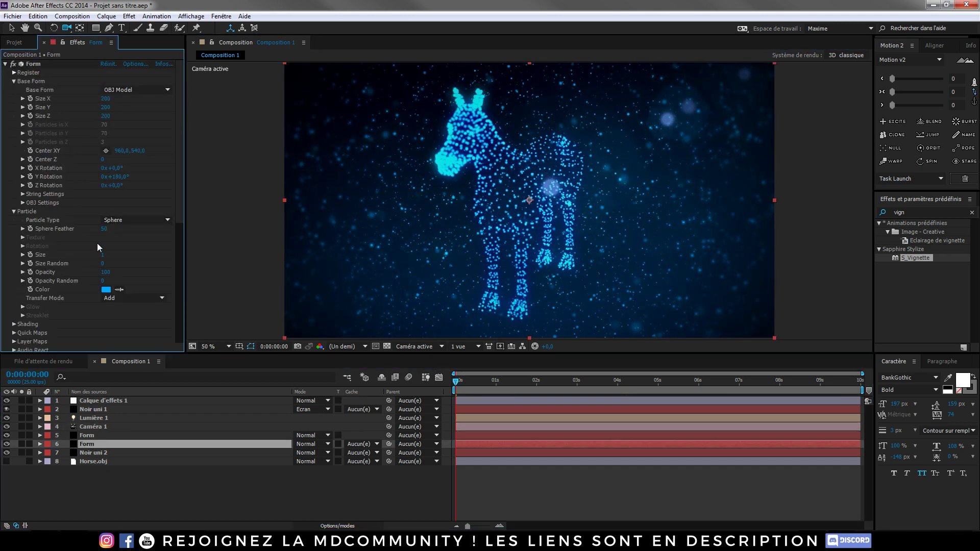
scroll(20, 324, "down", 3)
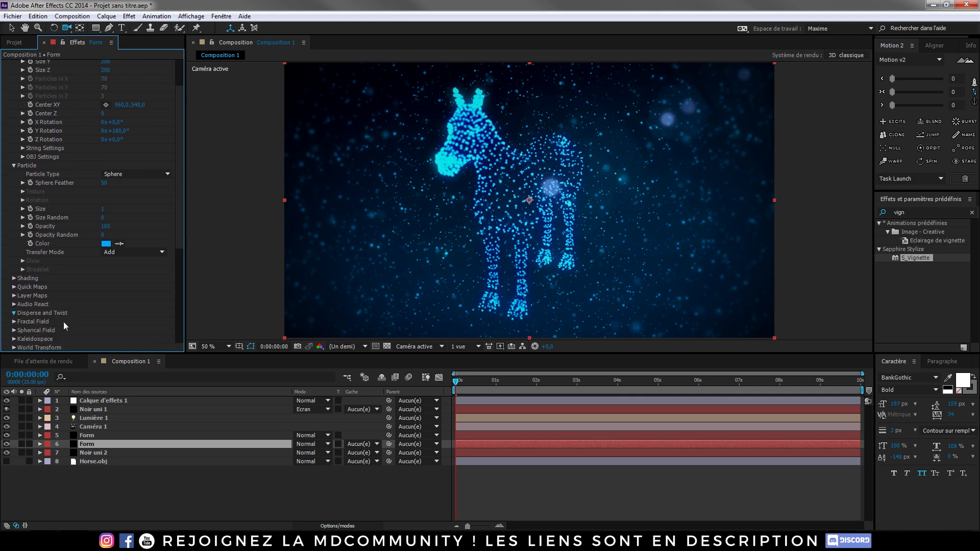
left_click_drag(104, 321, 131, 325)
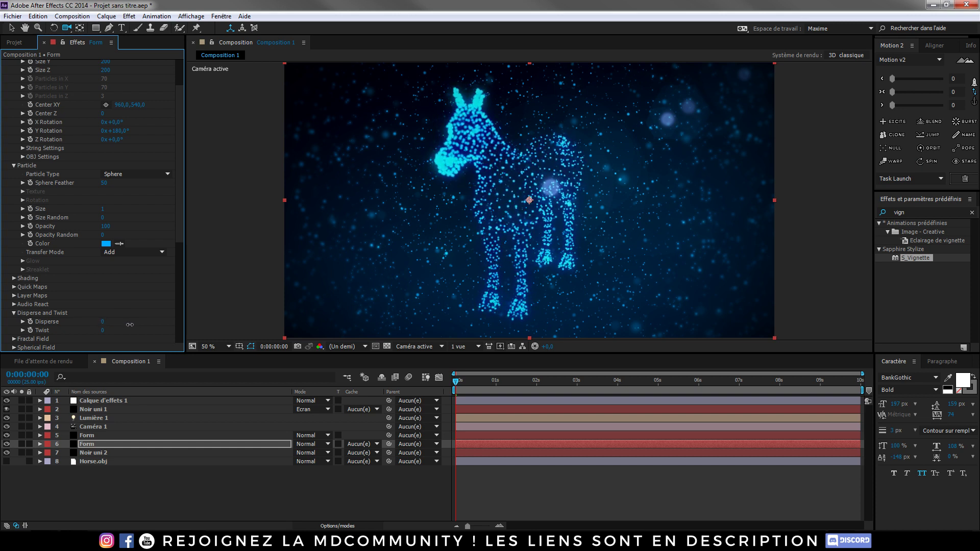
Nudge the camera orbit again, then undo the accidental position shift.
left_click_drag(506, 224, 531, 201)
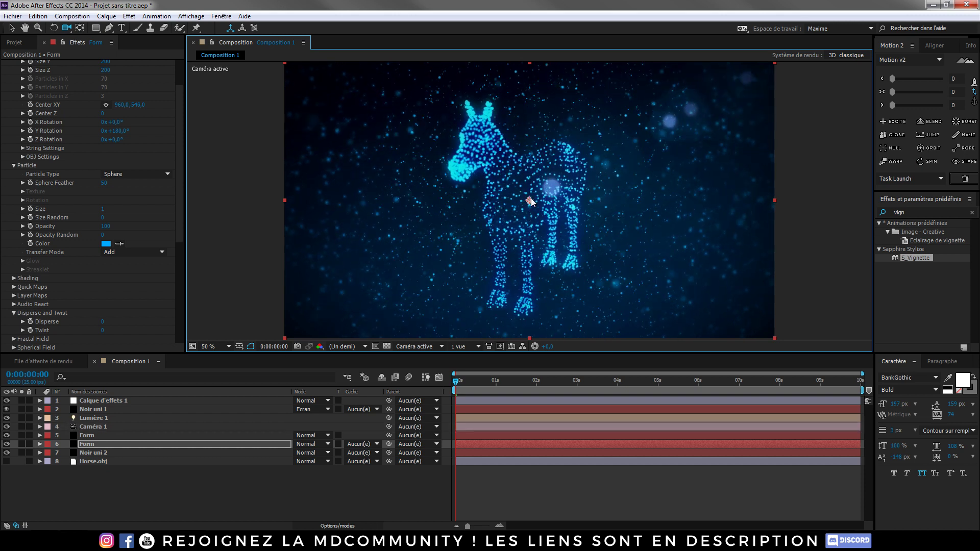
key("ctrl+z")
left_click(365, 347)
Restore Full preview resolution, then skip forward and back through the Trapcode Form reference video.
left_click(361, 374)
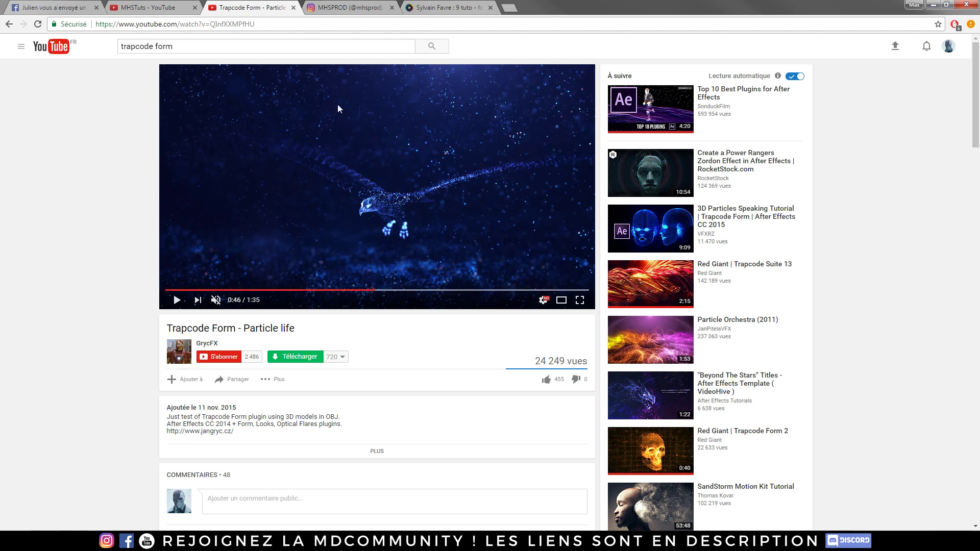
left_click(408, 290)
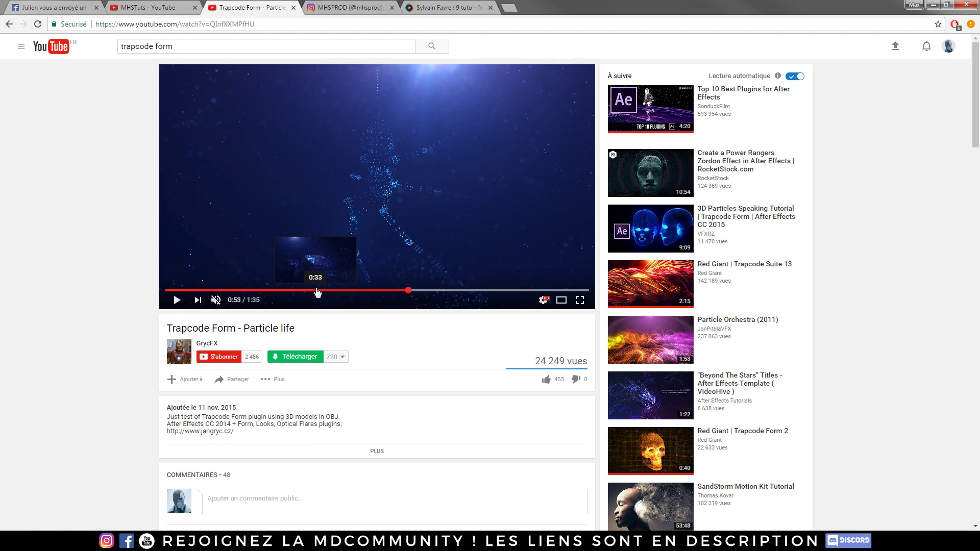
left_click(316, 290)
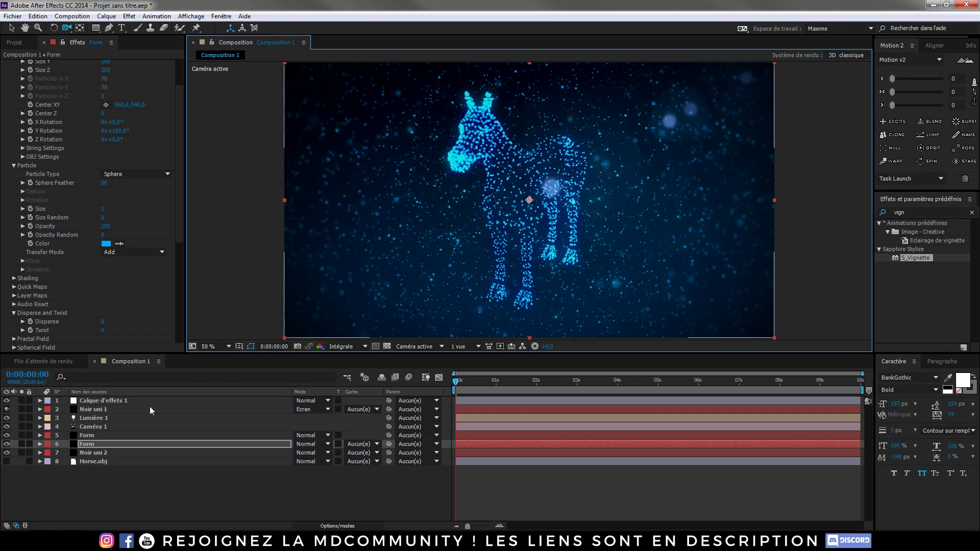
Select the Noir uni 1 flare layer and try Glow, then Grime, as the Optical Flares lens texture.
left_click(99, 415)
left_click(96, 409)
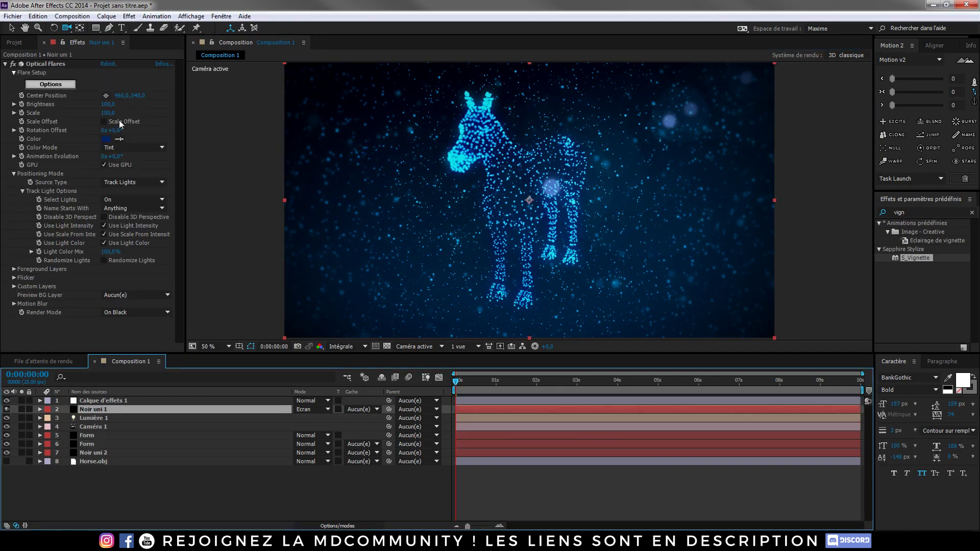
left_click(51, 84)
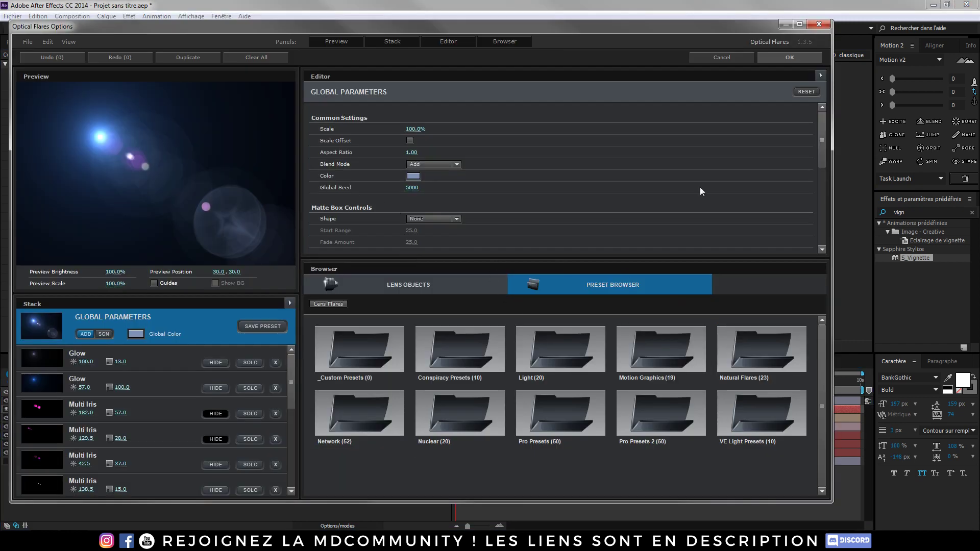
left_click_drag(820, 137, 823, 170)
left_click(455, 190)
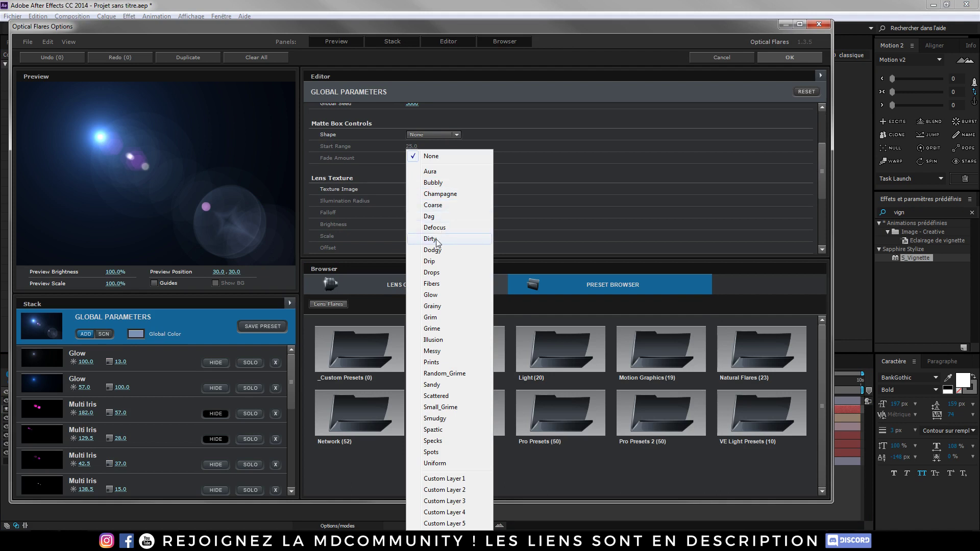
left_click(433, 295)
left_click(447, 191)
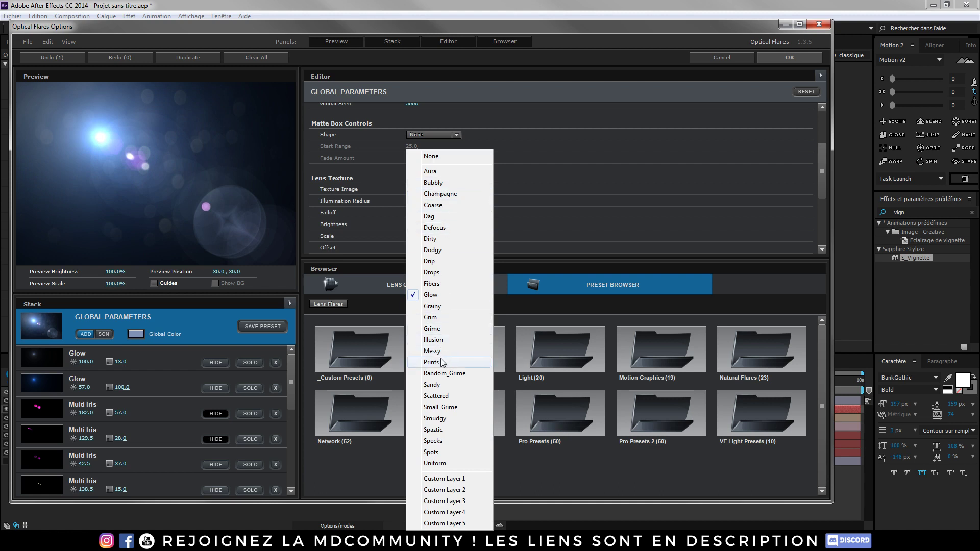
left_click(431, 329)
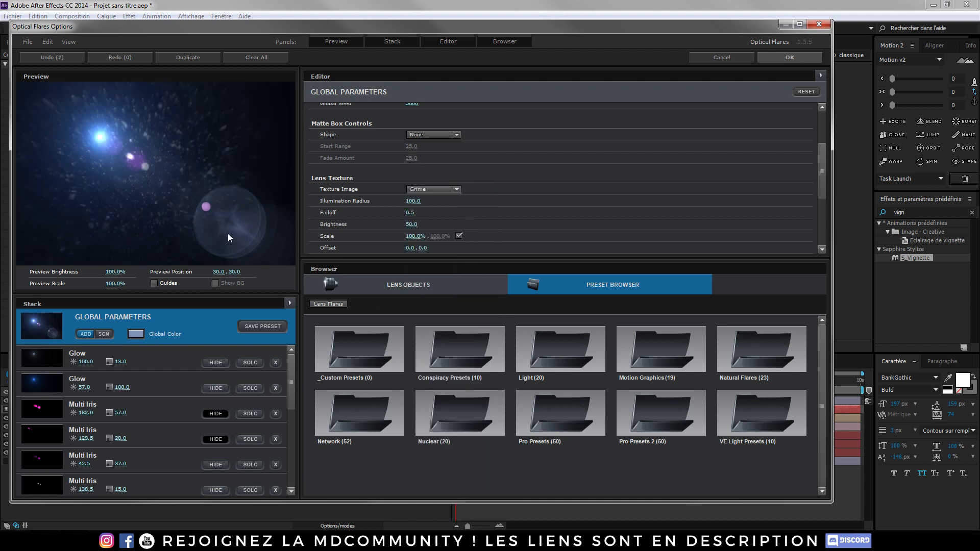
left_click(798, 60)
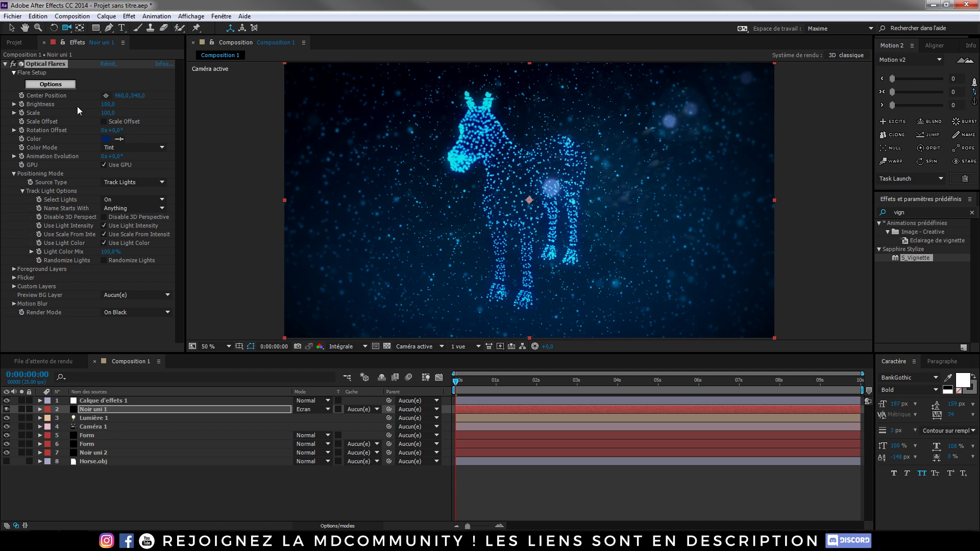
Reopen Optical Flares and switch the lens texture image to Messy.
left_click(57, 85)
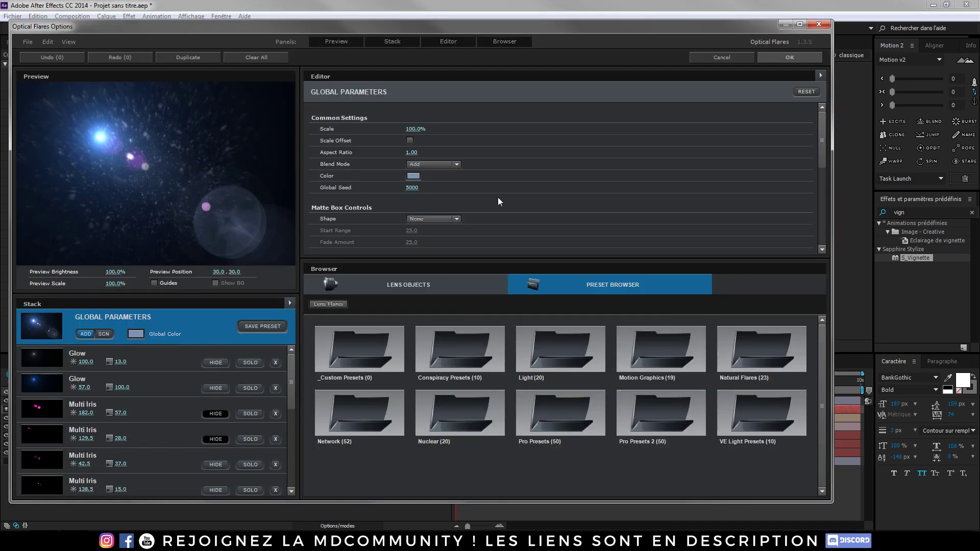
scroll(498, 201, "down", 2)
scroll(464, 210, "down", 3)
scroll(464, 210, "up", 5)
scroll(470, 199, "down", 3)
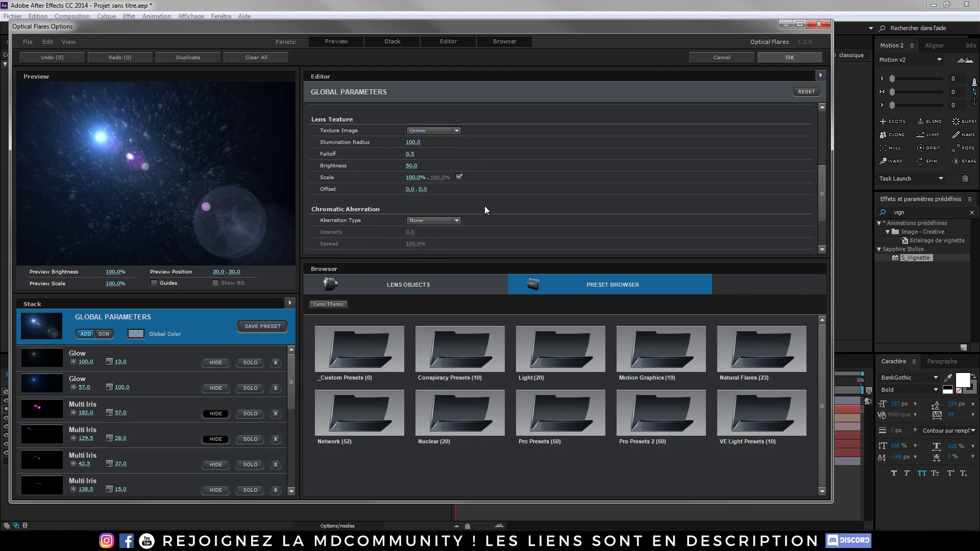
left_click(449, 130)
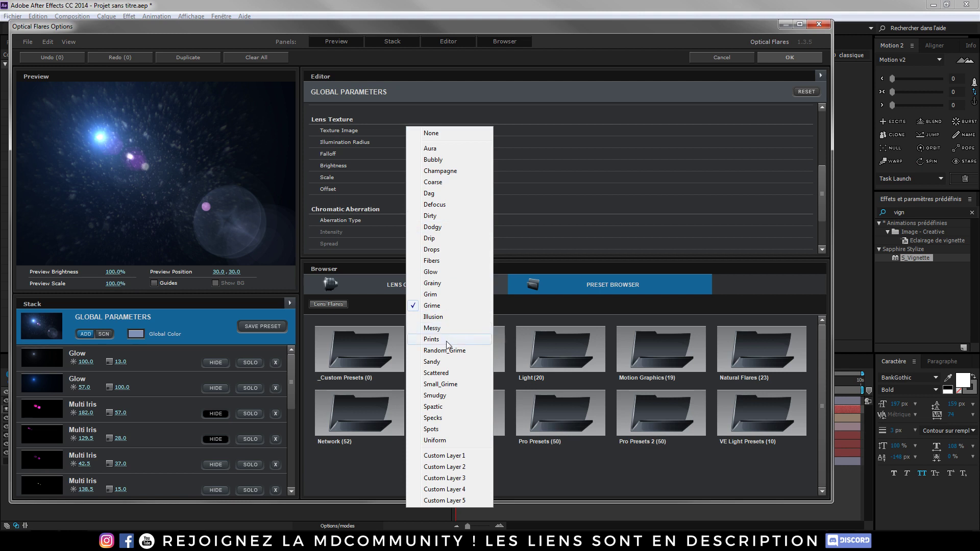
left_click(435, 329)
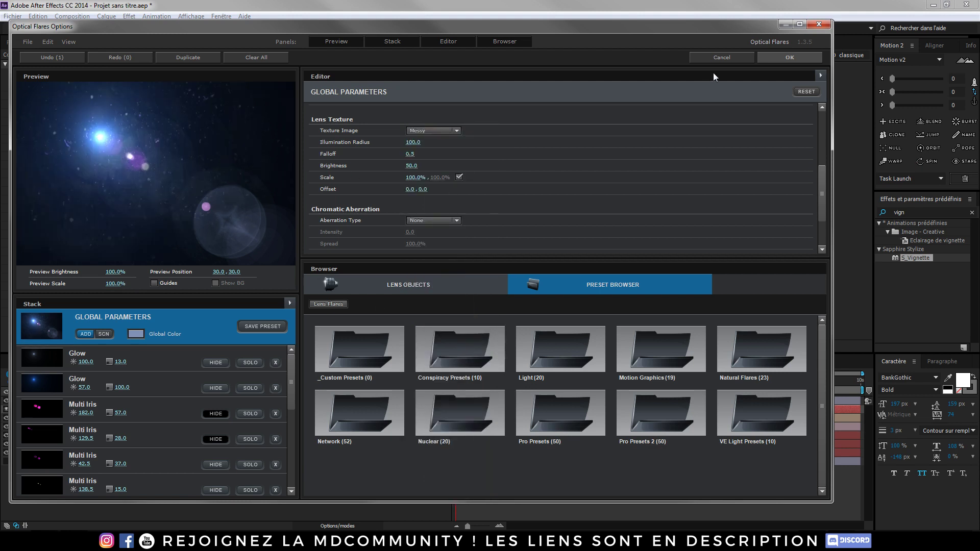
left_click(789, 58)
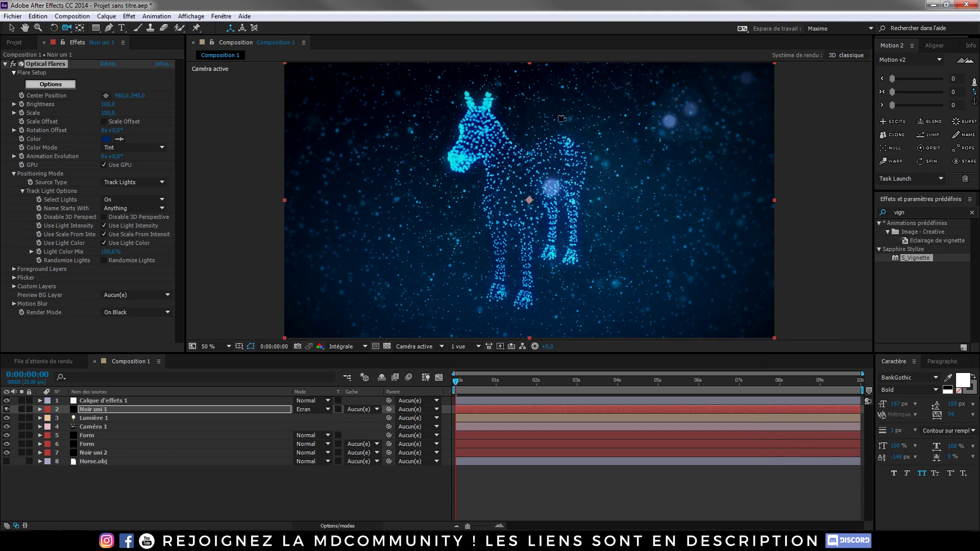
Raise the lens texture's Illumination Radius to 214, then deselect the flare layer.
left_click(51, 85)
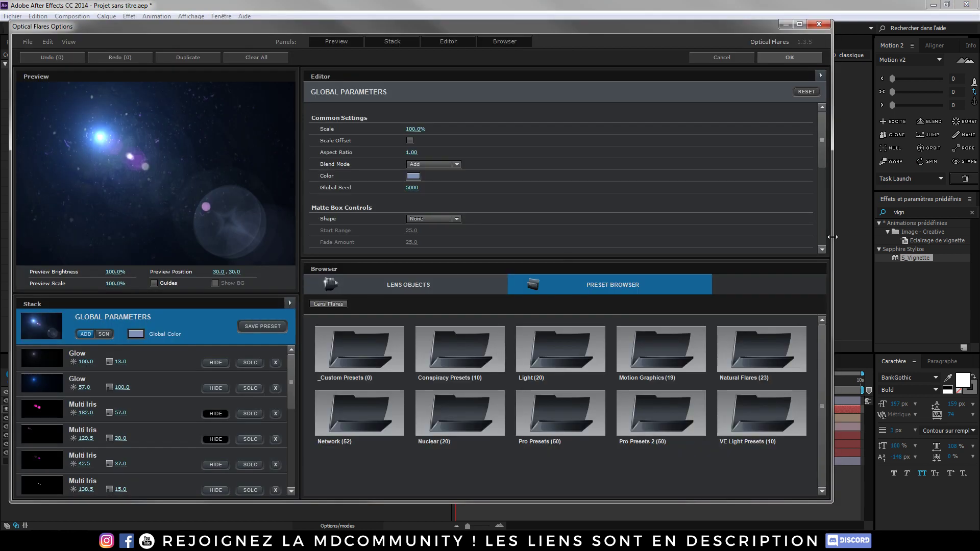
left_click_drag(822, 134, 822, 182)
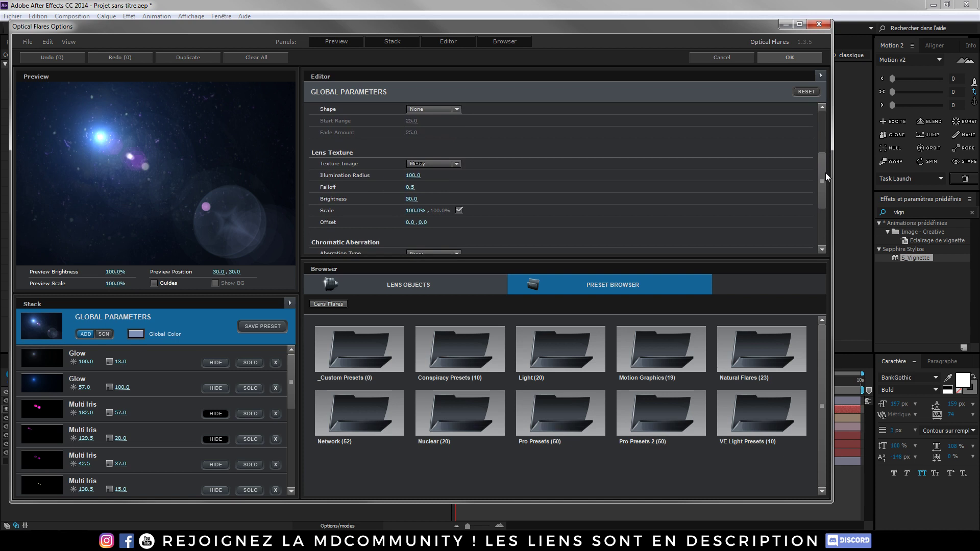
left_click_drag(472, 152, 642, 160)
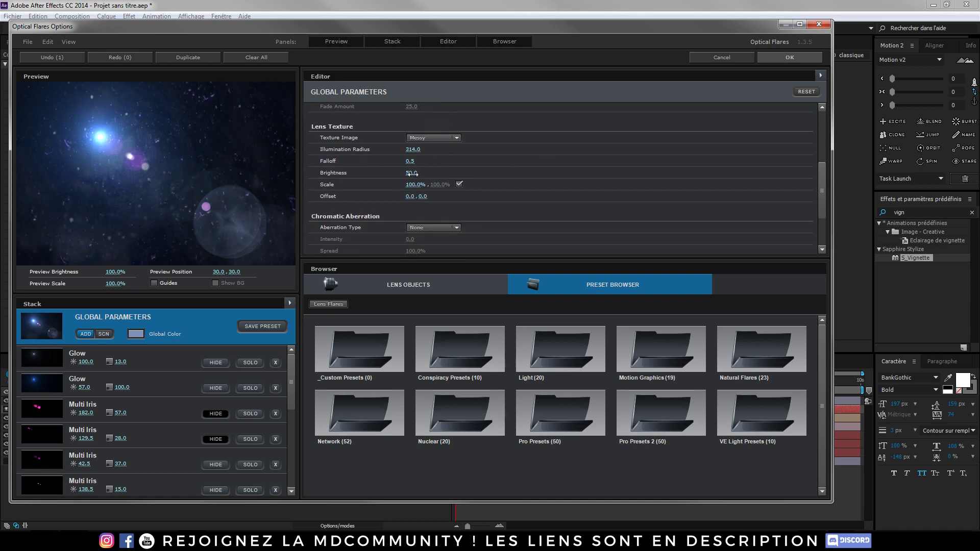
left_click(783, 57)
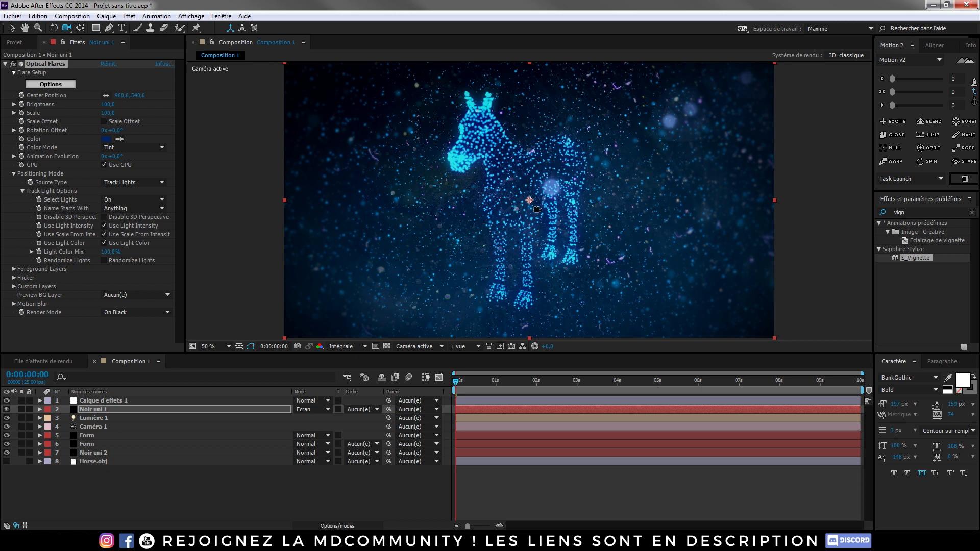
left_click(140, 485)
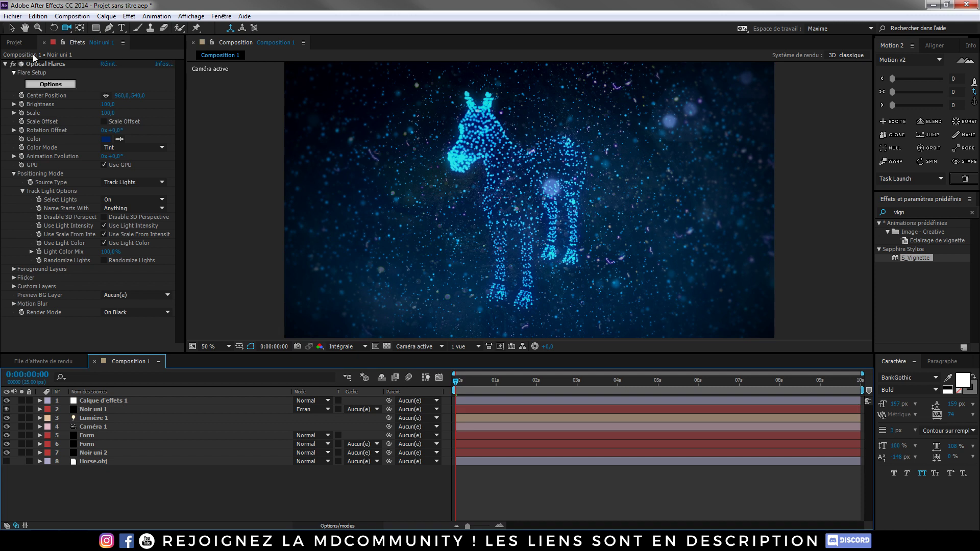
In Discord's #presentation_fr, give the newest introduced member the verified role.
left_click(11, 28)
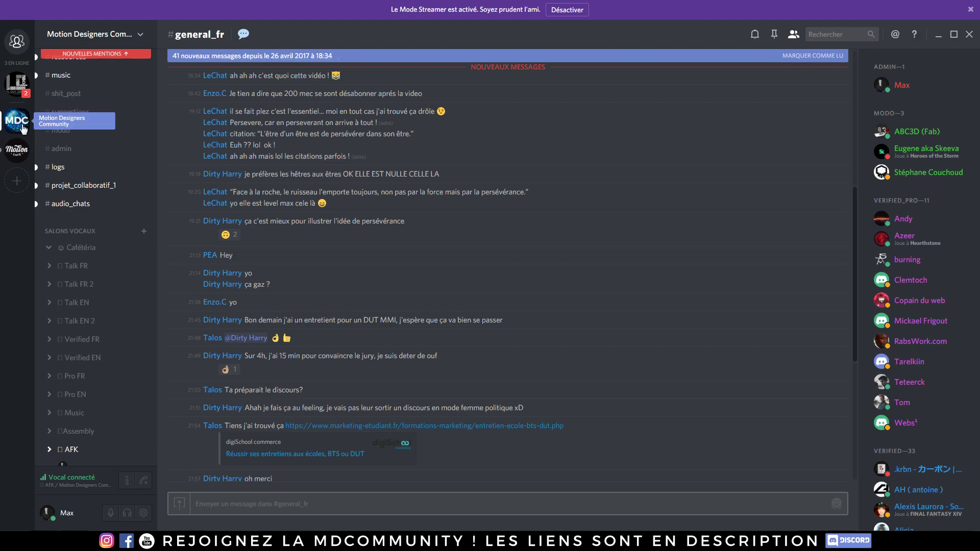
scroll(88, 163, "up", 7)
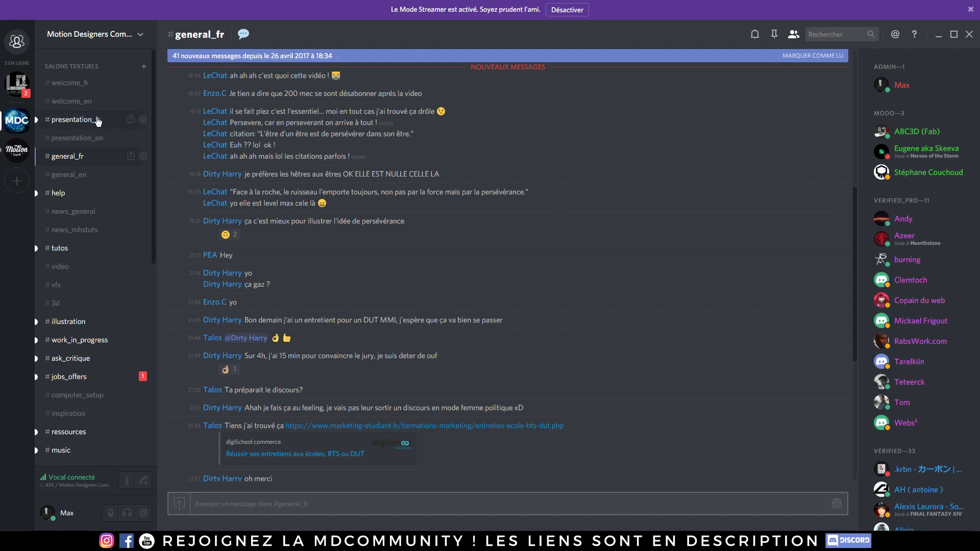
left_click(98, 121)
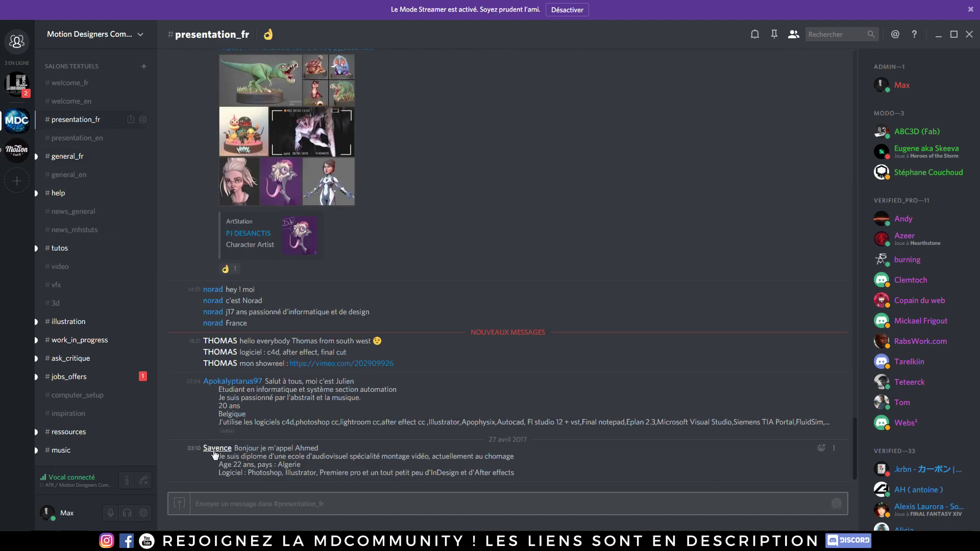
right_click(214, 450)
mouse_move(261, 438)
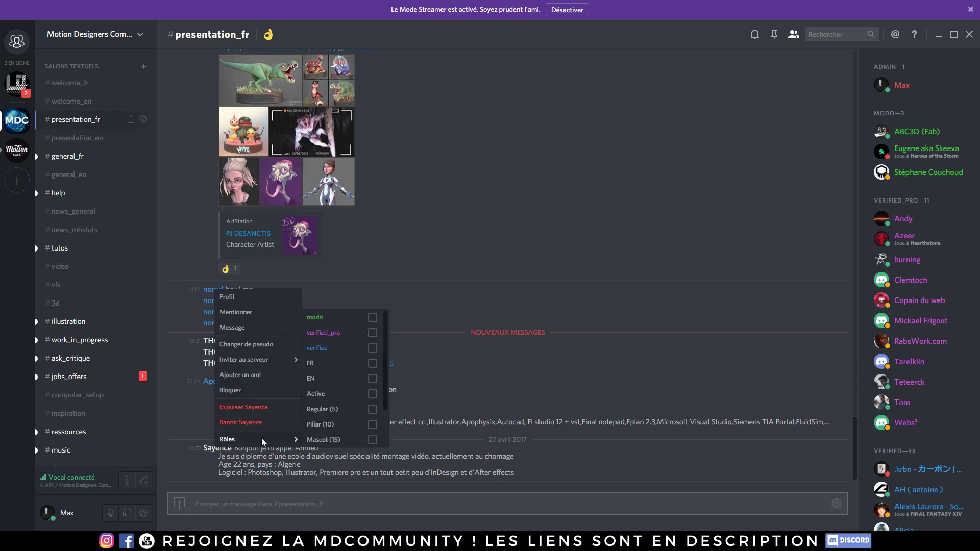
left_click(372, 351)
left_click(471, 363)
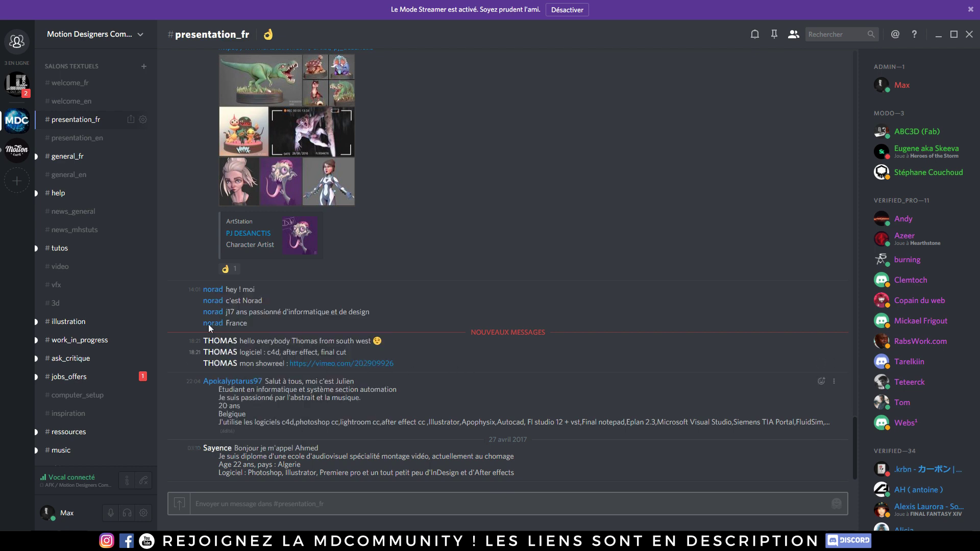
Browse general_fr, help, tutos, video, illustration, work_in_progress, jobs_offers and ask_critique channels.
left_click(85, 157)
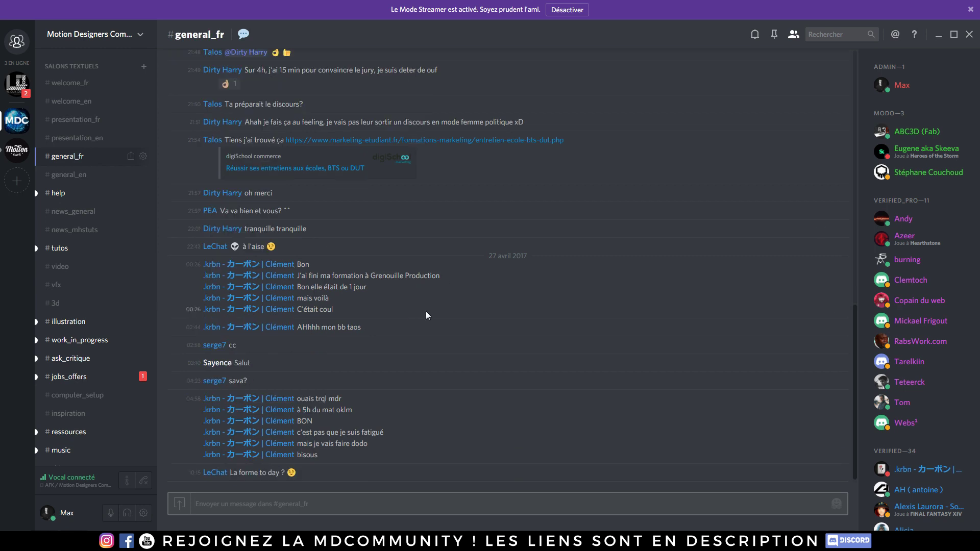
left_click(92, 193)
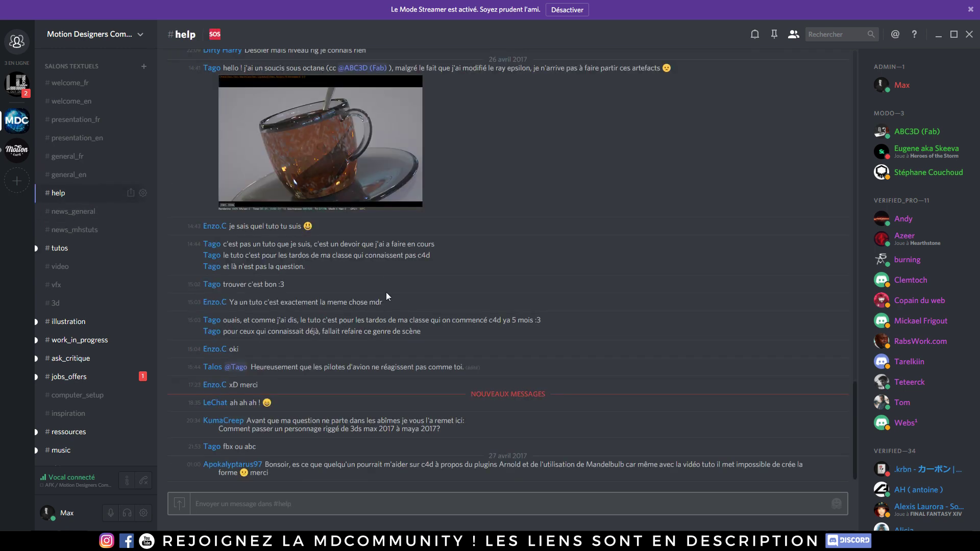
left_click(72, 250)
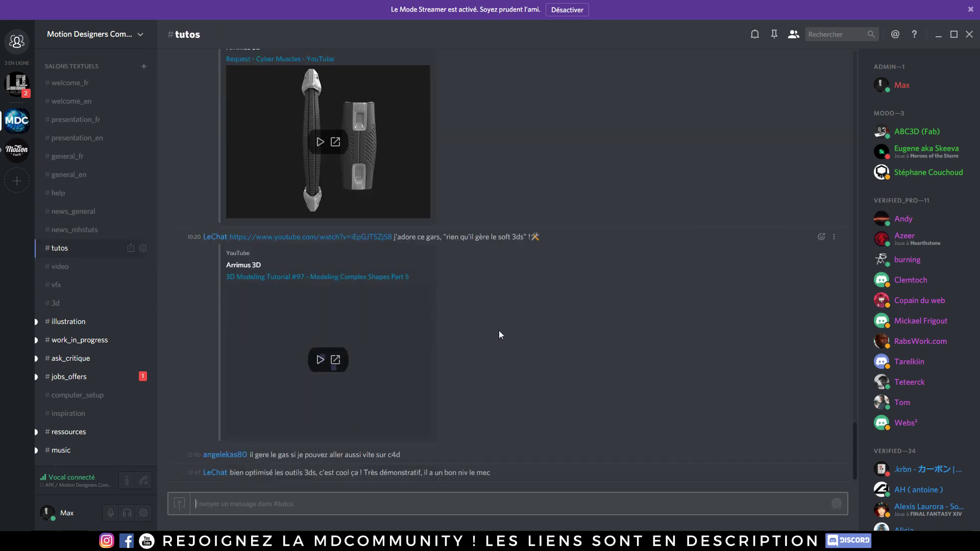
left_click(80, 270)
left_click(85, 322)
left_click(86, 346)
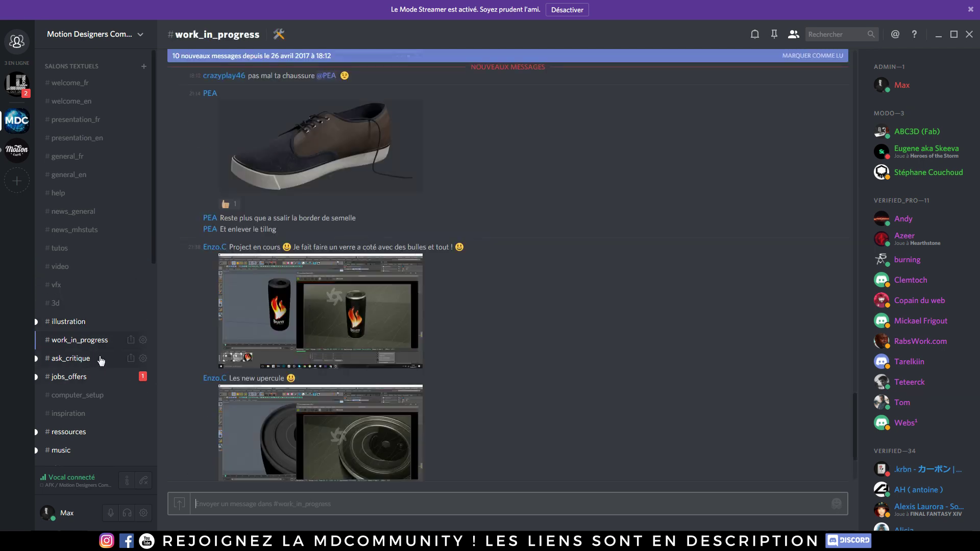
left_click(80, 380)
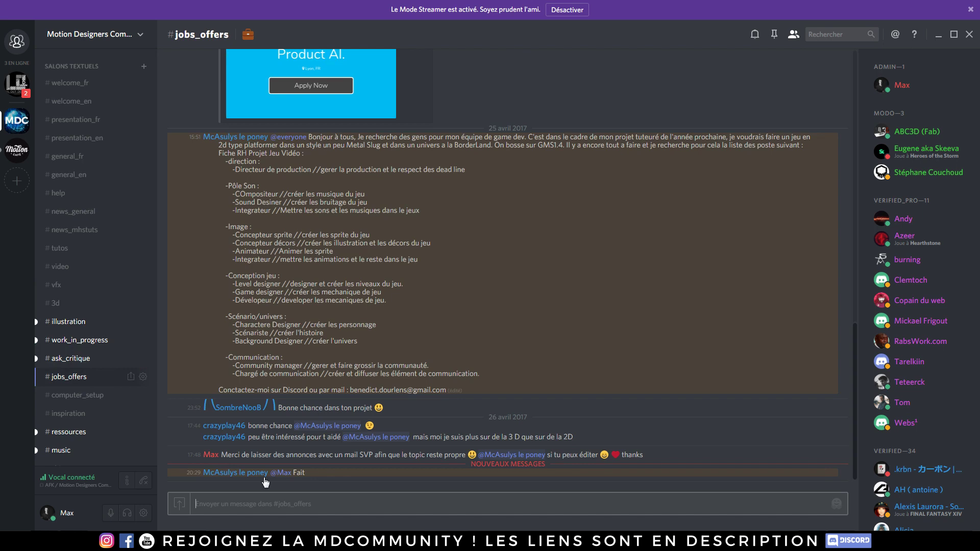
left_click(82, 360)
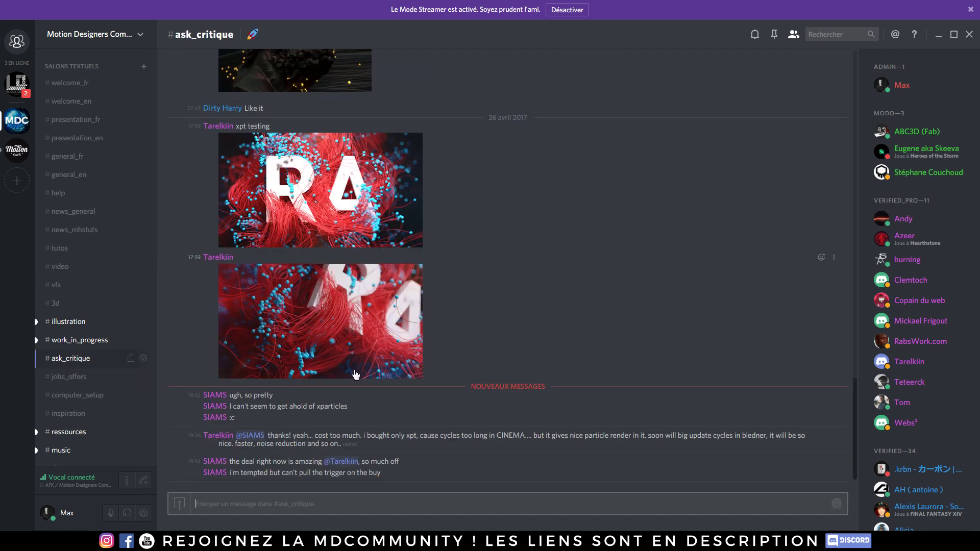
scroll(356, 375, "up", 3)
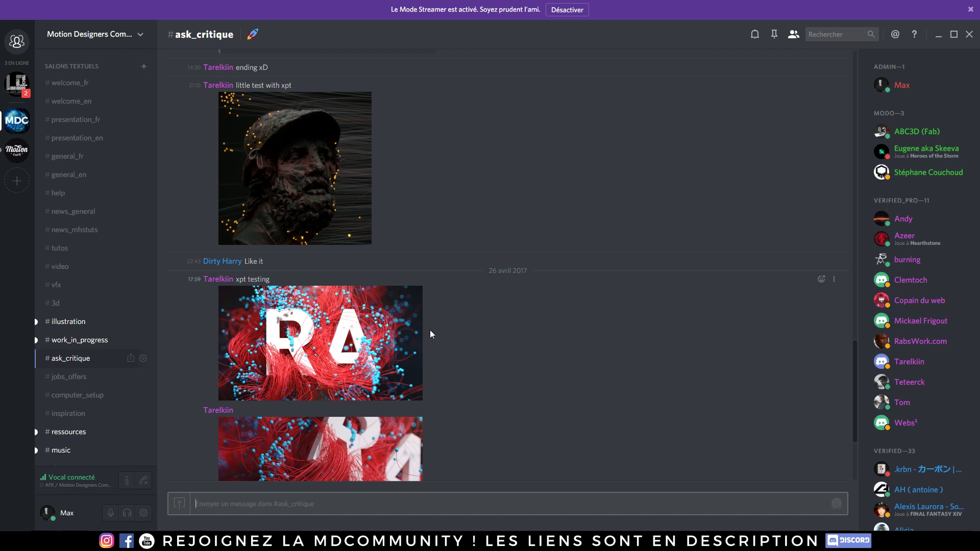
scroll(407, 328, "down", 3)
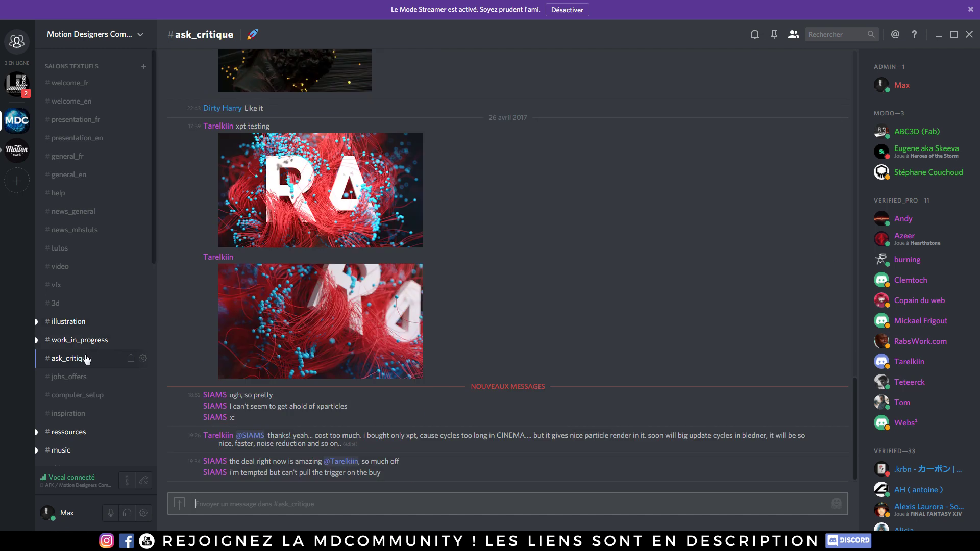
scroll(87, 370, "down", 3)
Return to #presentation_fr and view another member's options without changing anything.
left_click(82, 121)
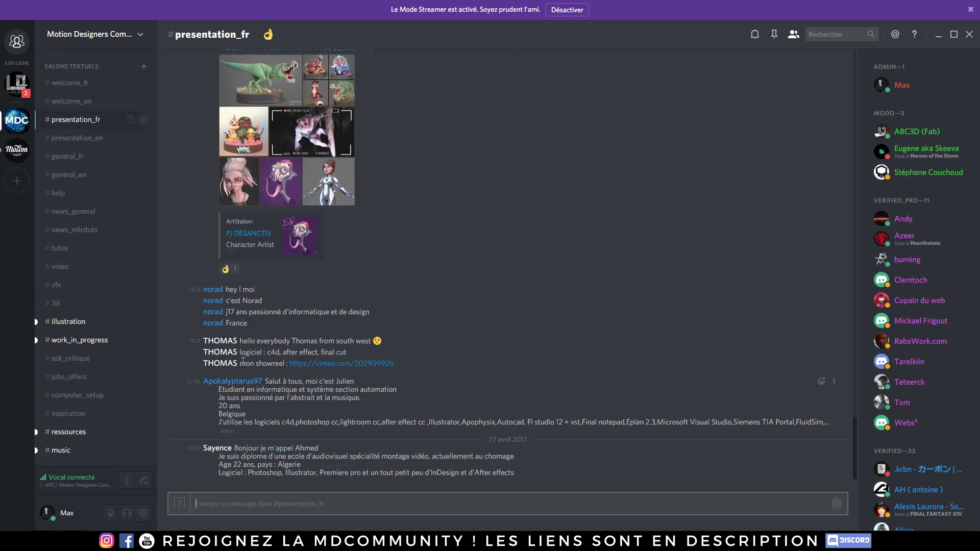
right_click(232, 344)
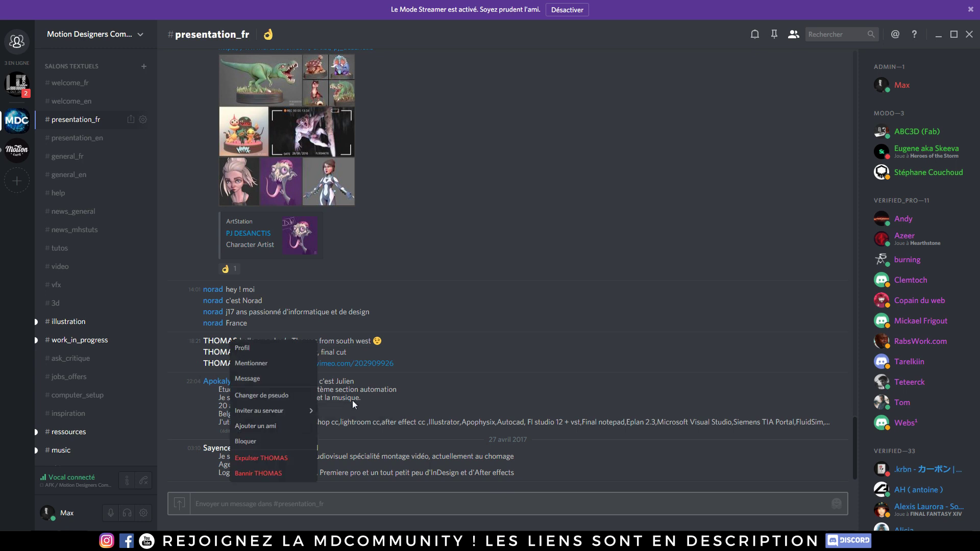
left_click(464, 274)
scroll(464, 274, "up", 5)
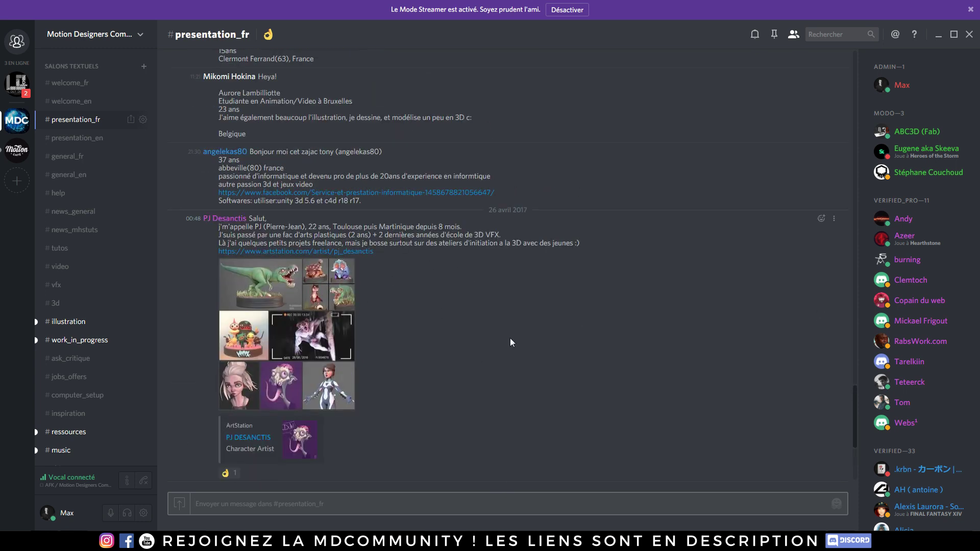